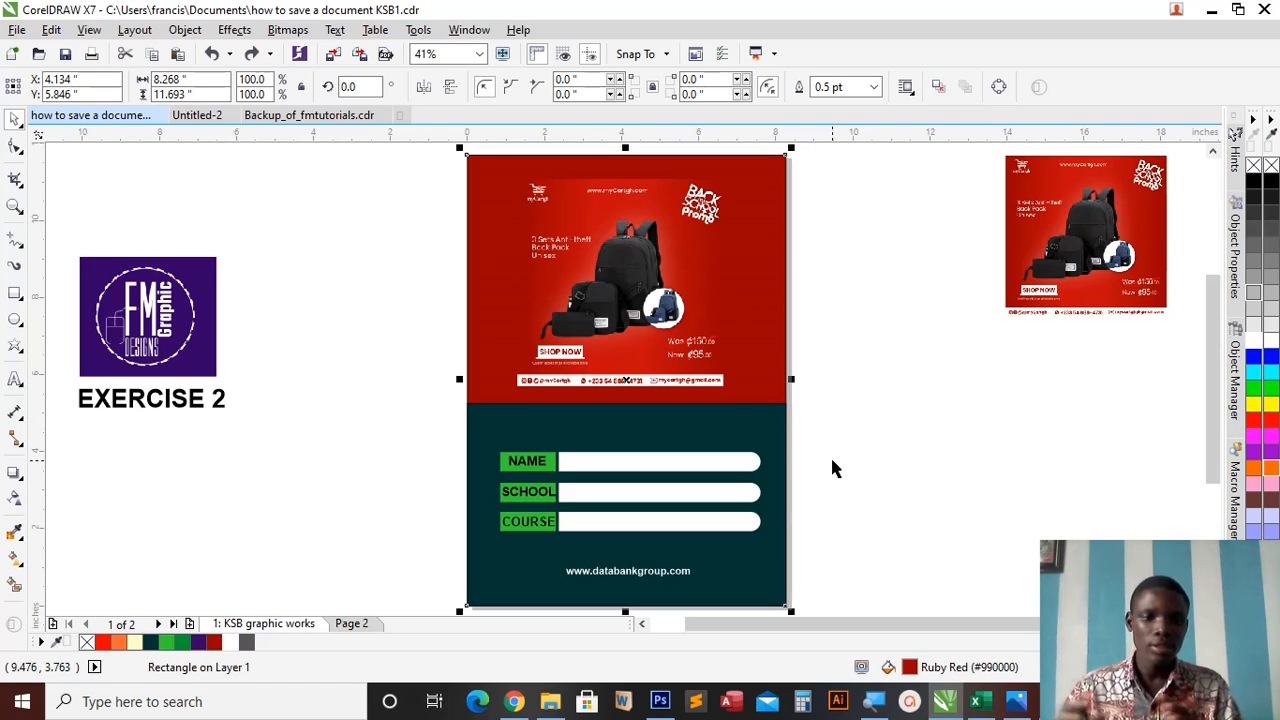
# - Move the backpack flyer image off the page onto the empty area below its smaller copy
pyautogui.click(348, 357)
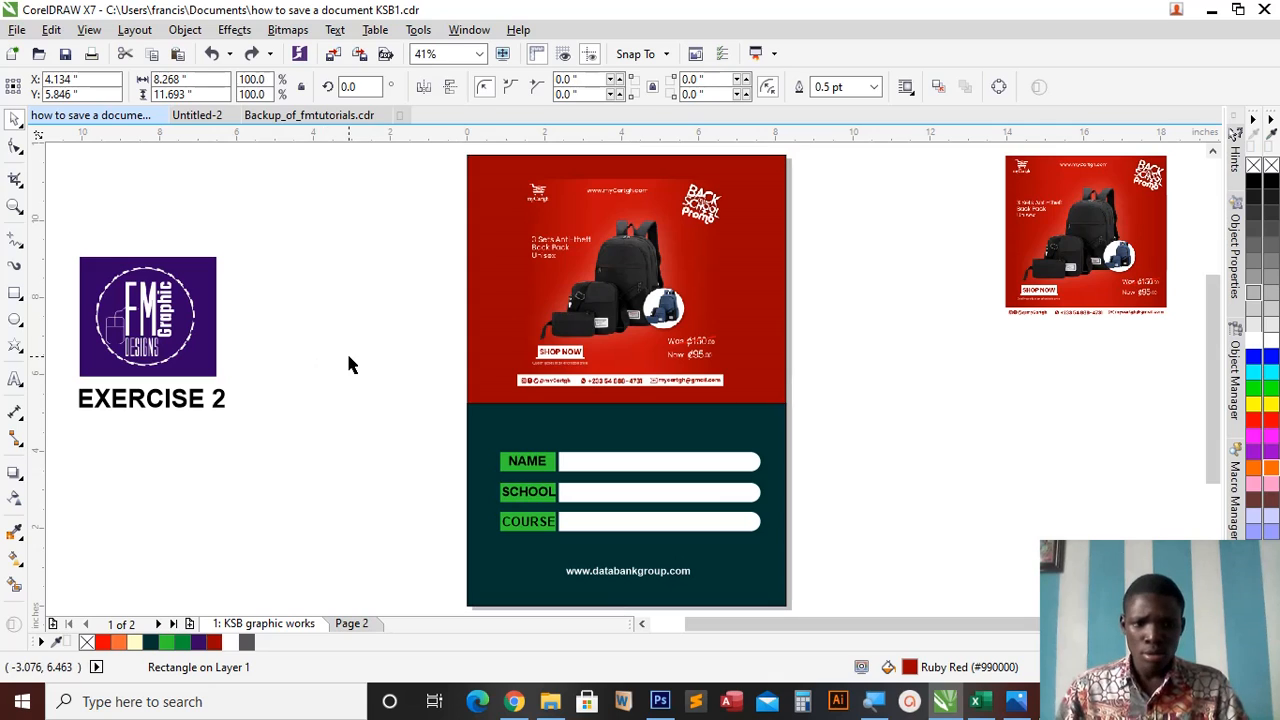
pyautogui.click(762, 284)
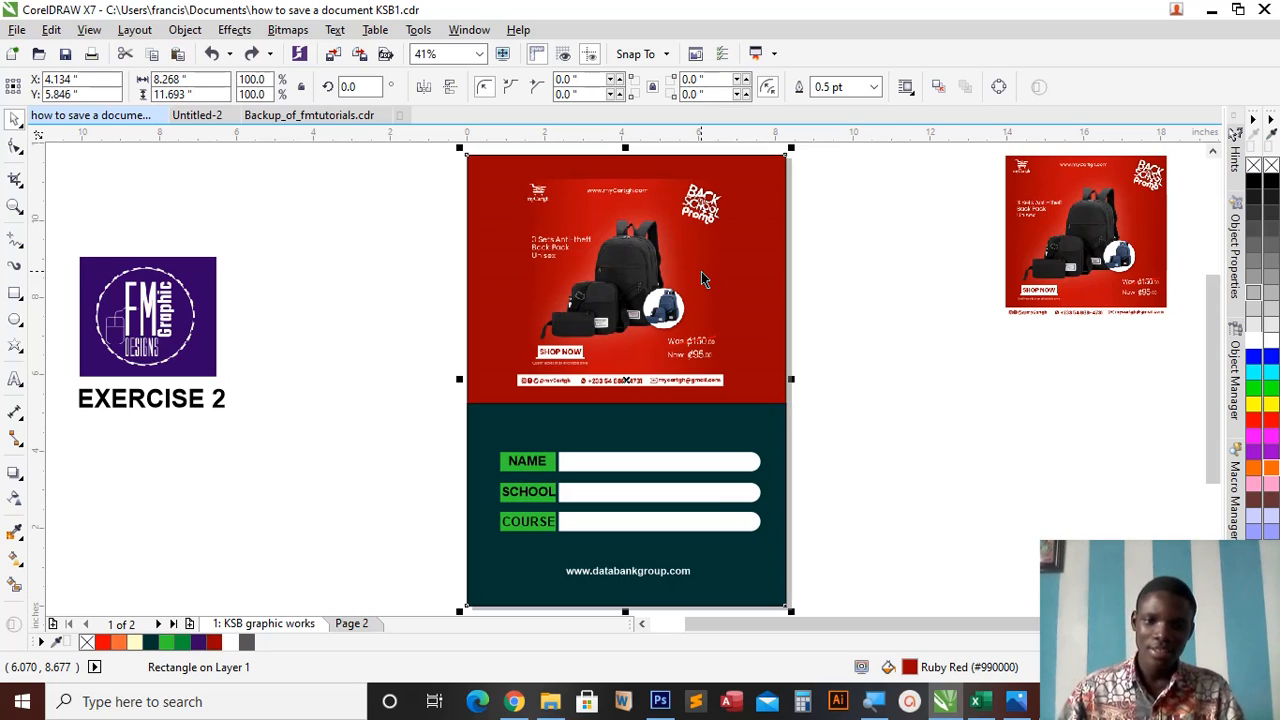
pyautogui.click(640, 283)
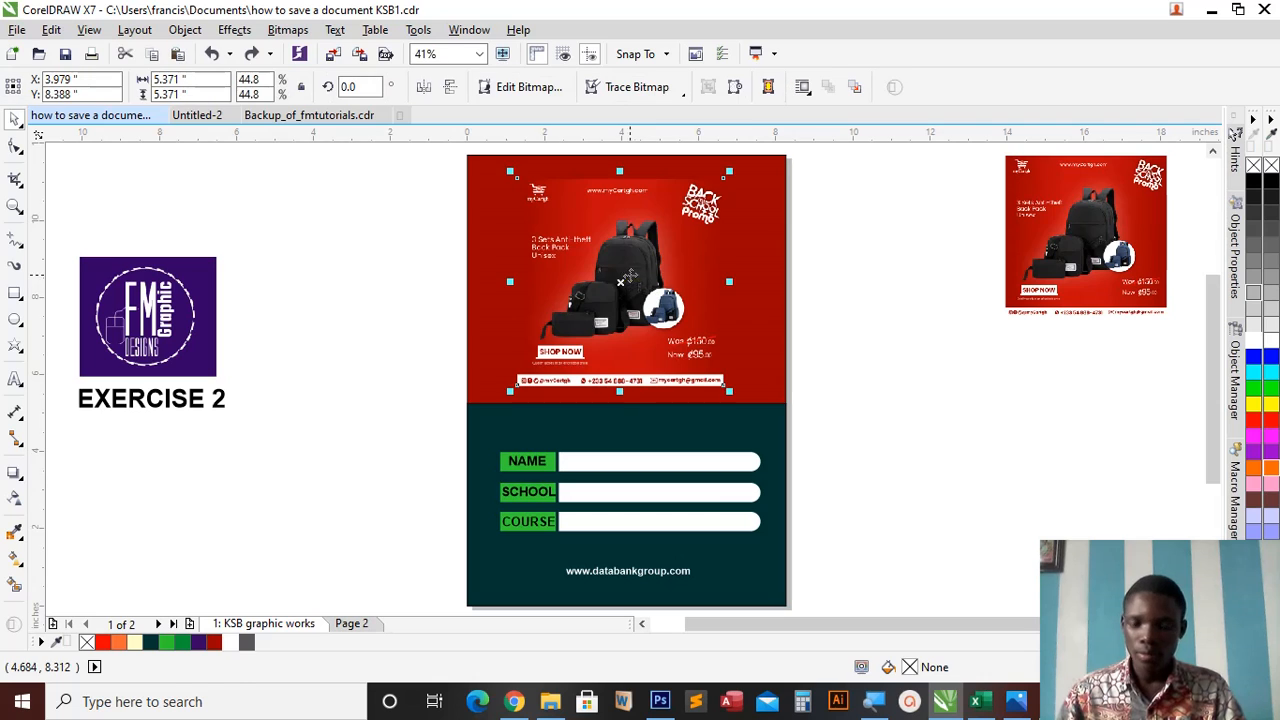
pyautogui.moveTo(640, 283); pyautogui.dragTo(1073, 445)
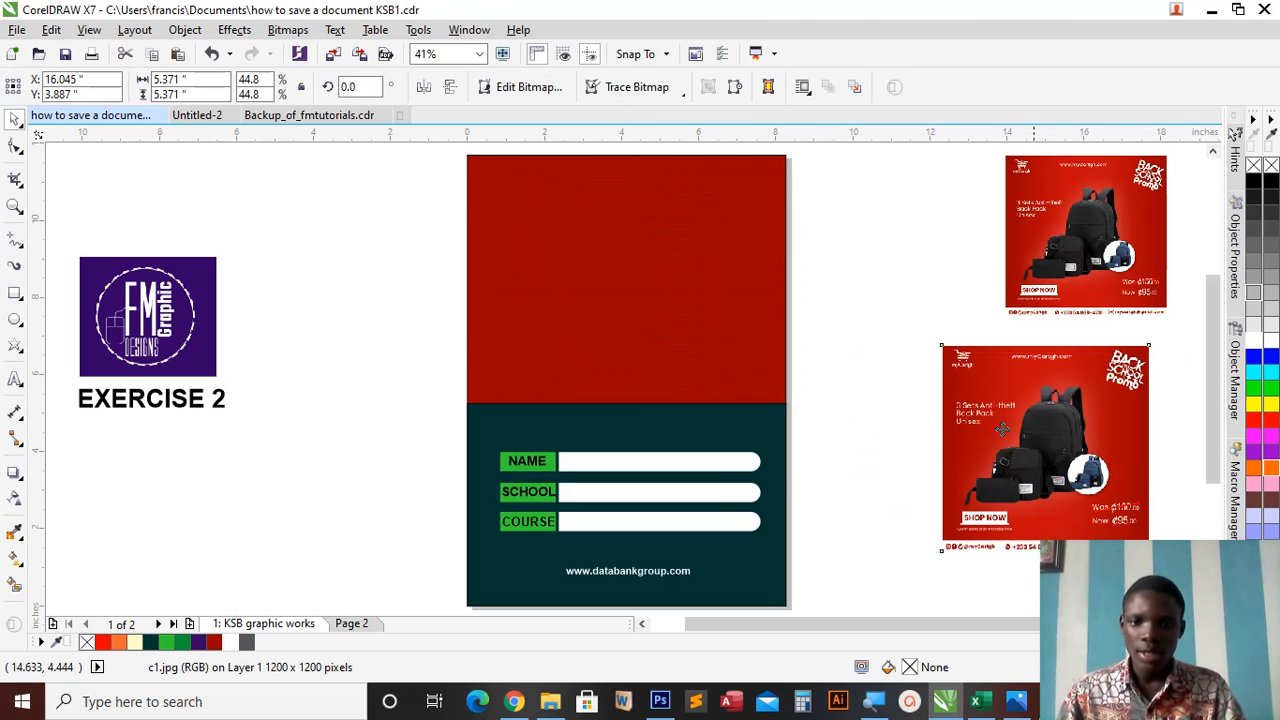
# - Fill the red page-sized background rectangle with white
pyautogui.click(745, 349)
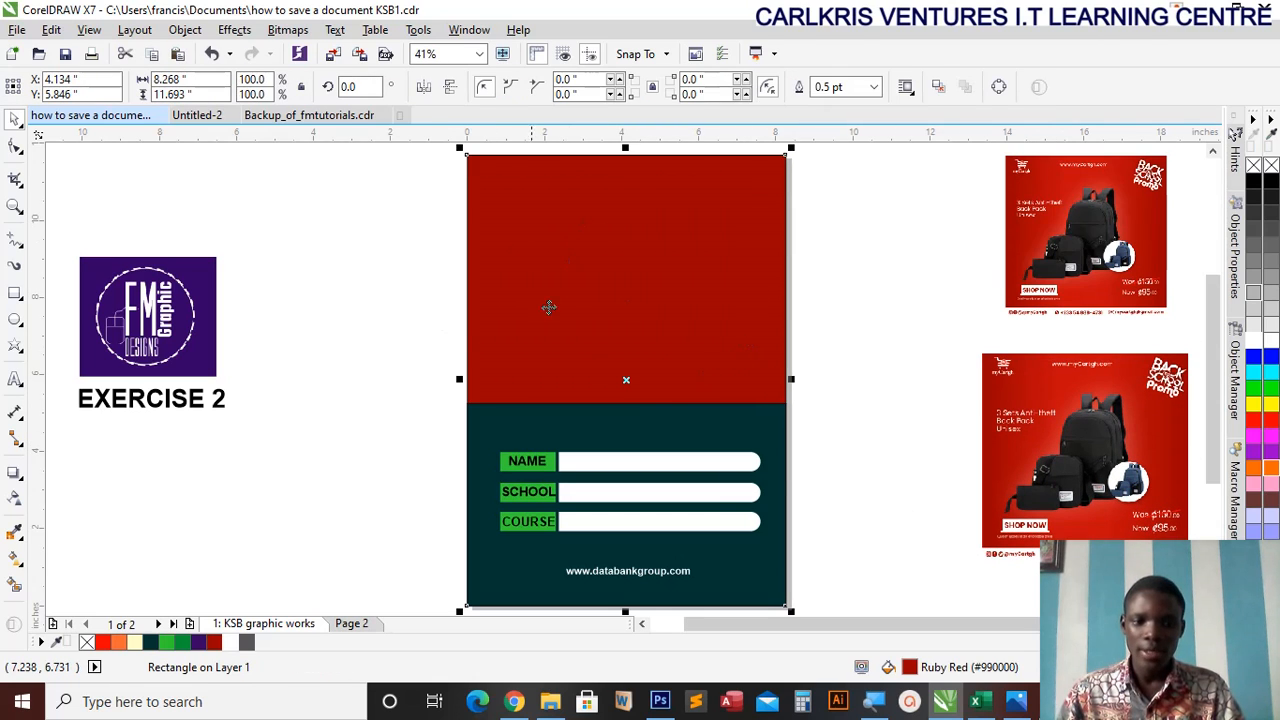
pyautogui.click(232, 643)
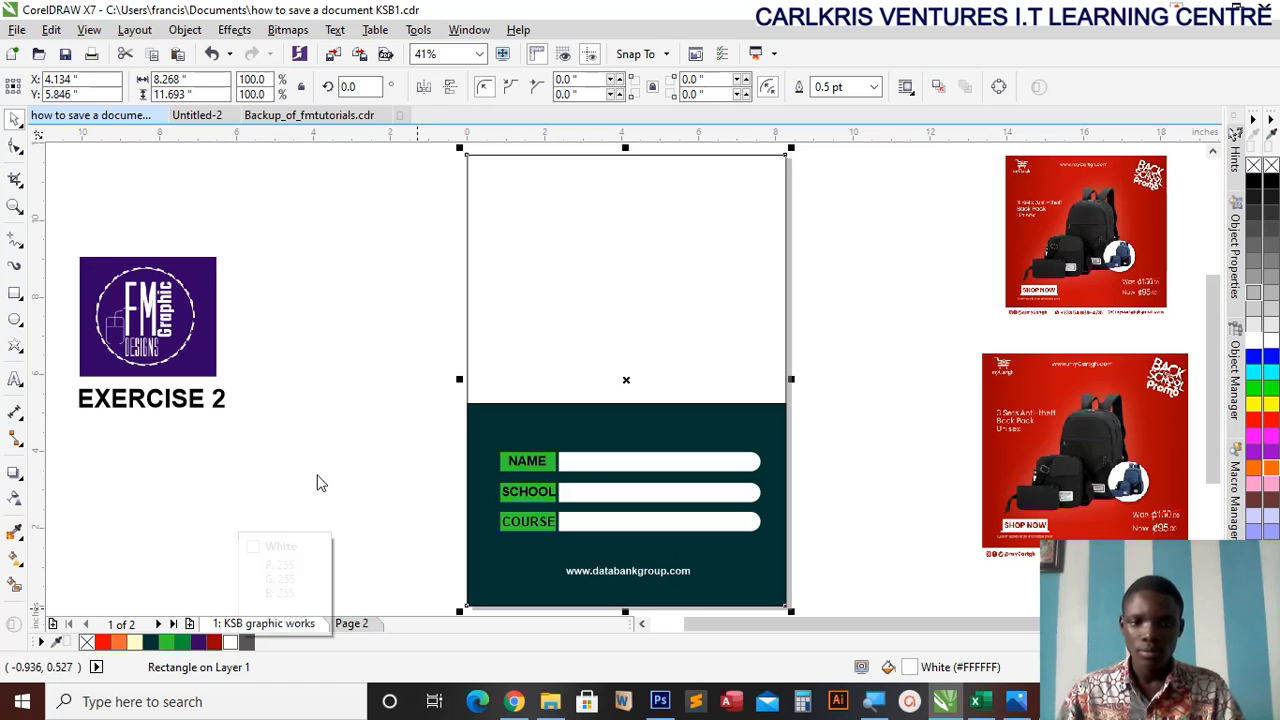
pyautogui.click(440, 472)
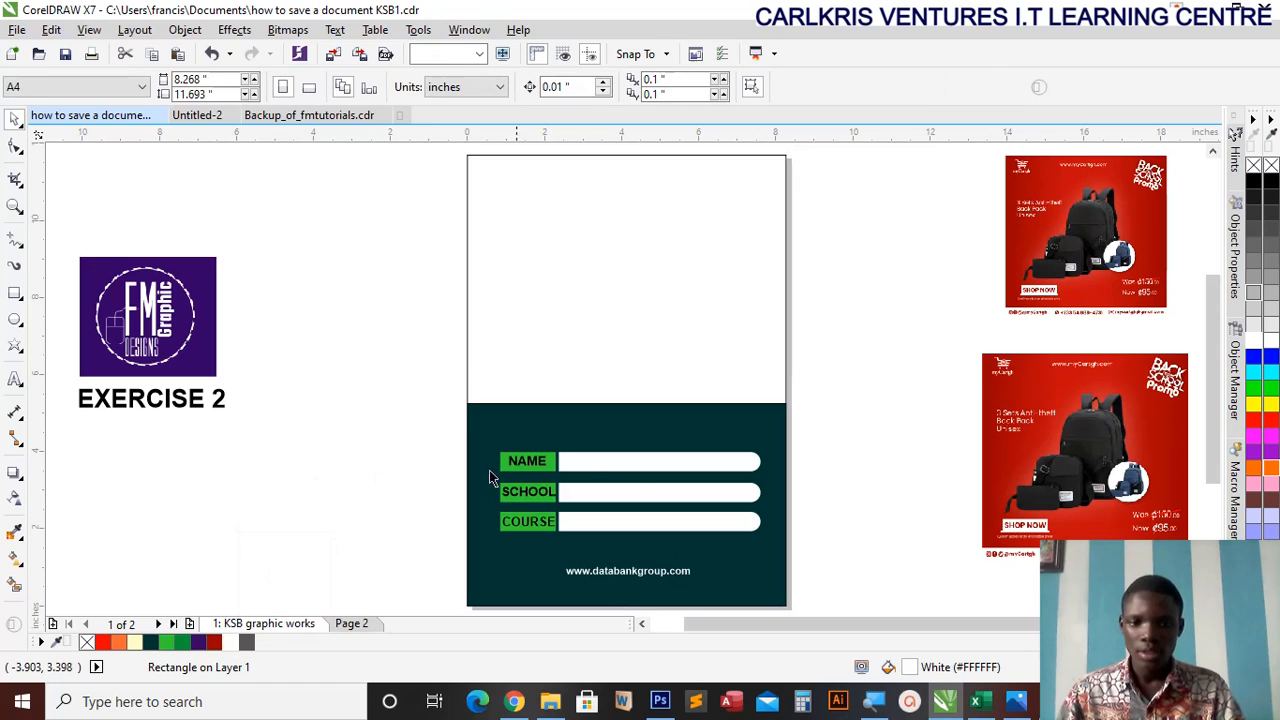
# - Select the three white bars beside NAME, SCHOOL and COURSE, try moving them beyond the page edge, and undo the move
pyautogui.click(625, 491)
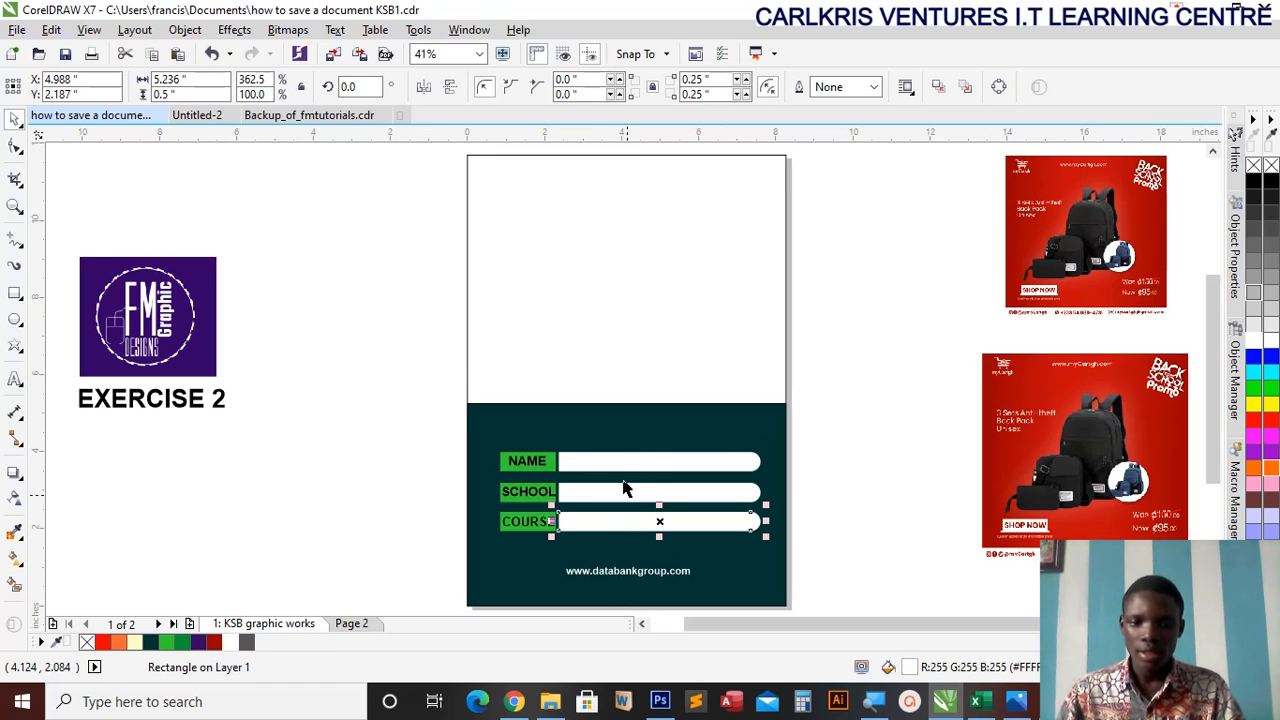
pyautogui.click(614, 521)
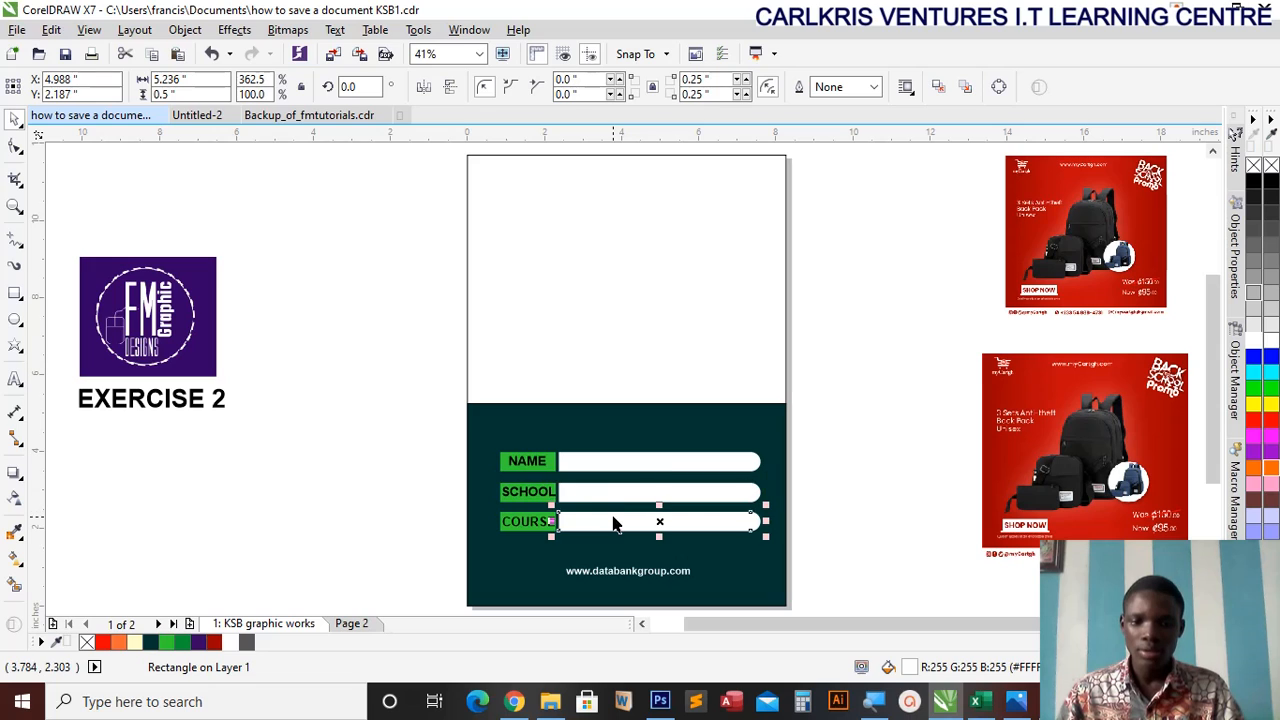
pyautogui.click(618, 465)
pyautogui.click(617, 490)
pyautogui.click(617, 517)
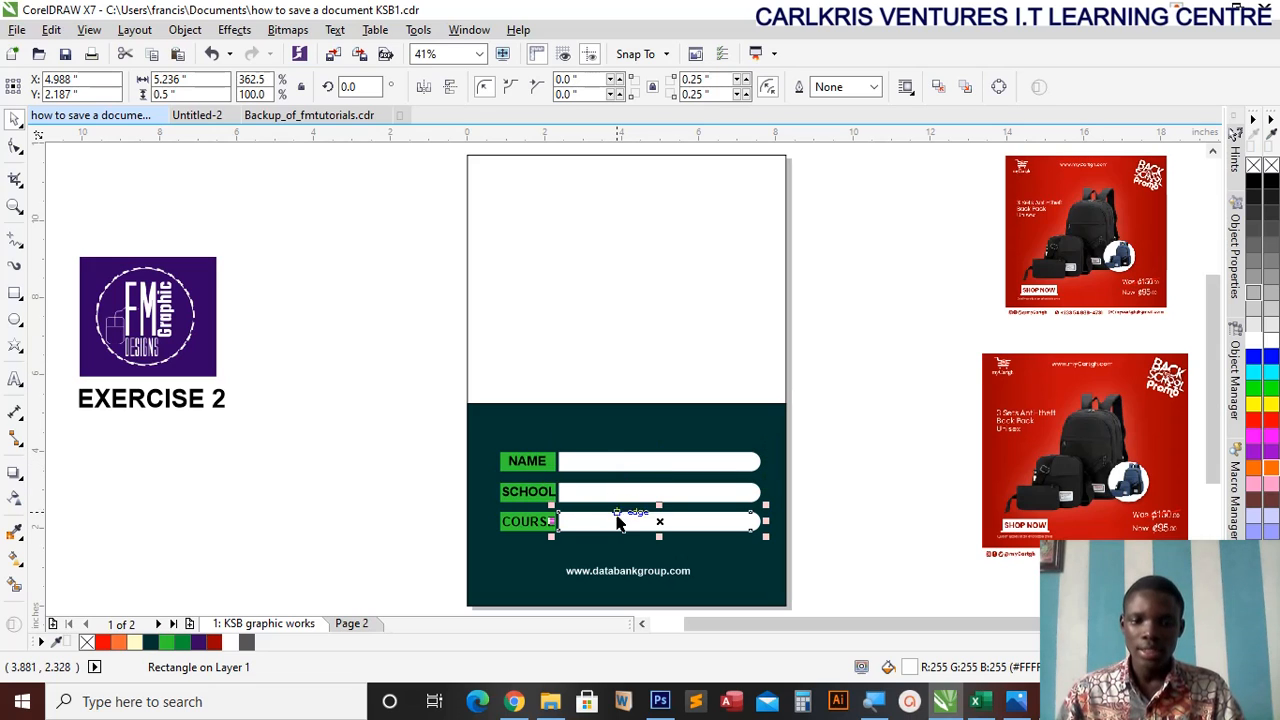
pyautogui.click(614, 466)
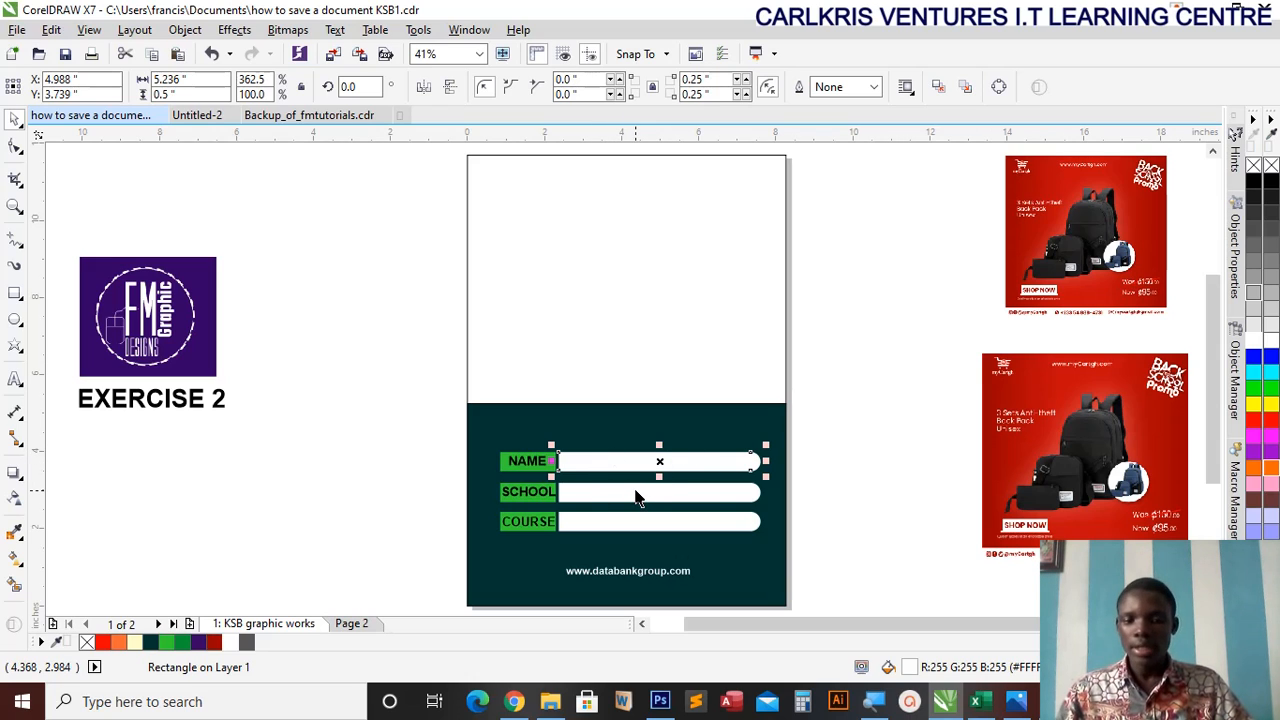
pyautogui.keyDown('shift'); pyautogui.click(636, 497); pyautogui.keyUp('shift')
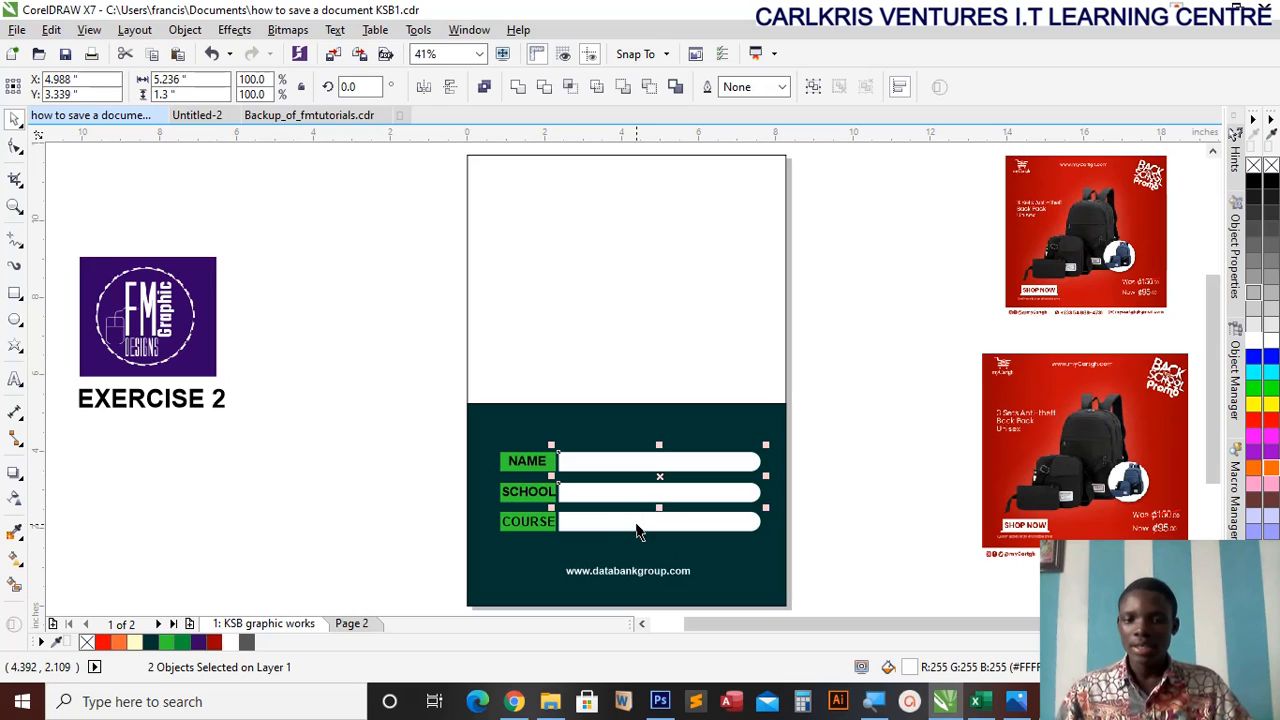
pyautogui.keyDown('shift'); pyautogui.click(637, 524); pyautogui.keyUp('shift')
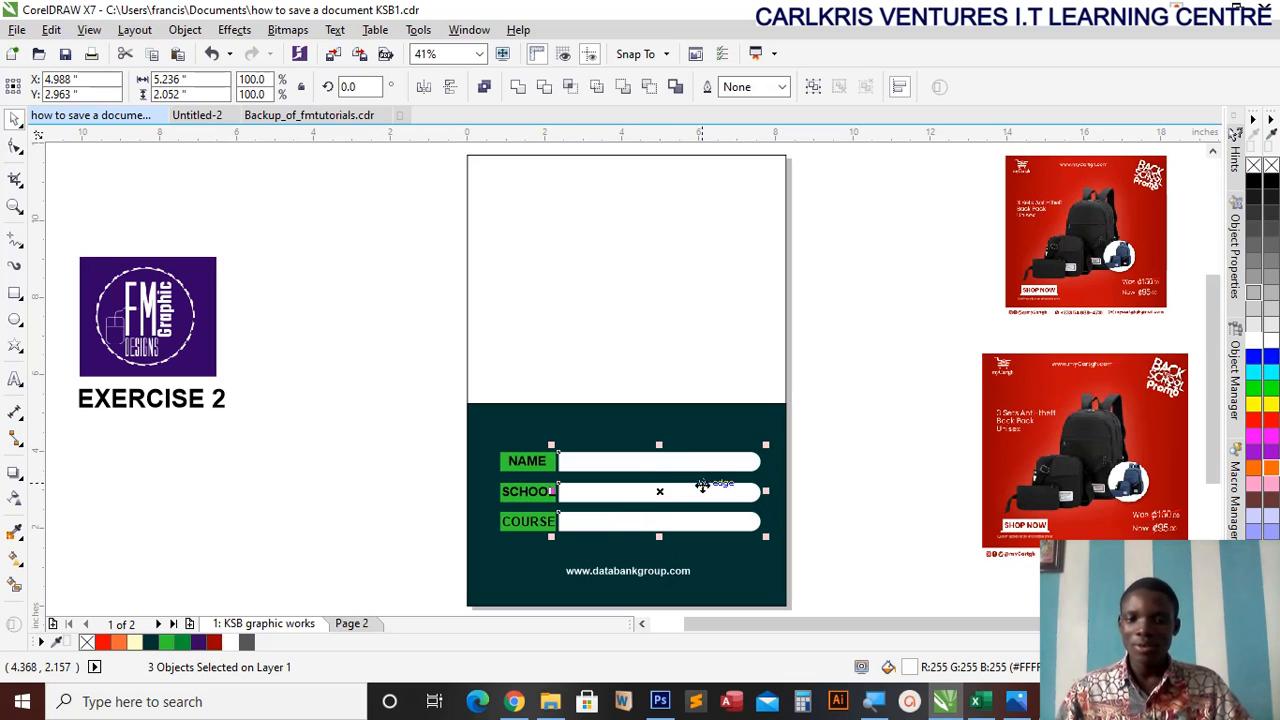
pyautogui.moveTo(666, 494); pyautogui.dragTo(862, 350)
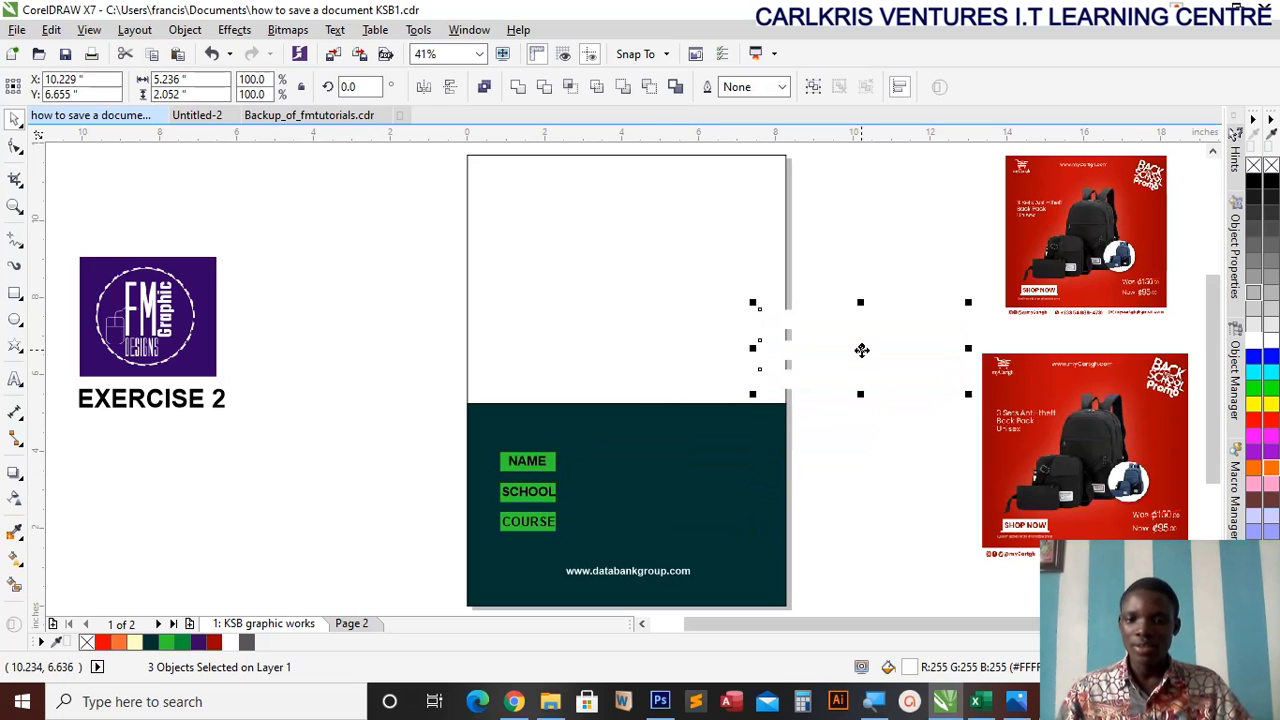
pyautogui.hotkey('ctrl', 'z')
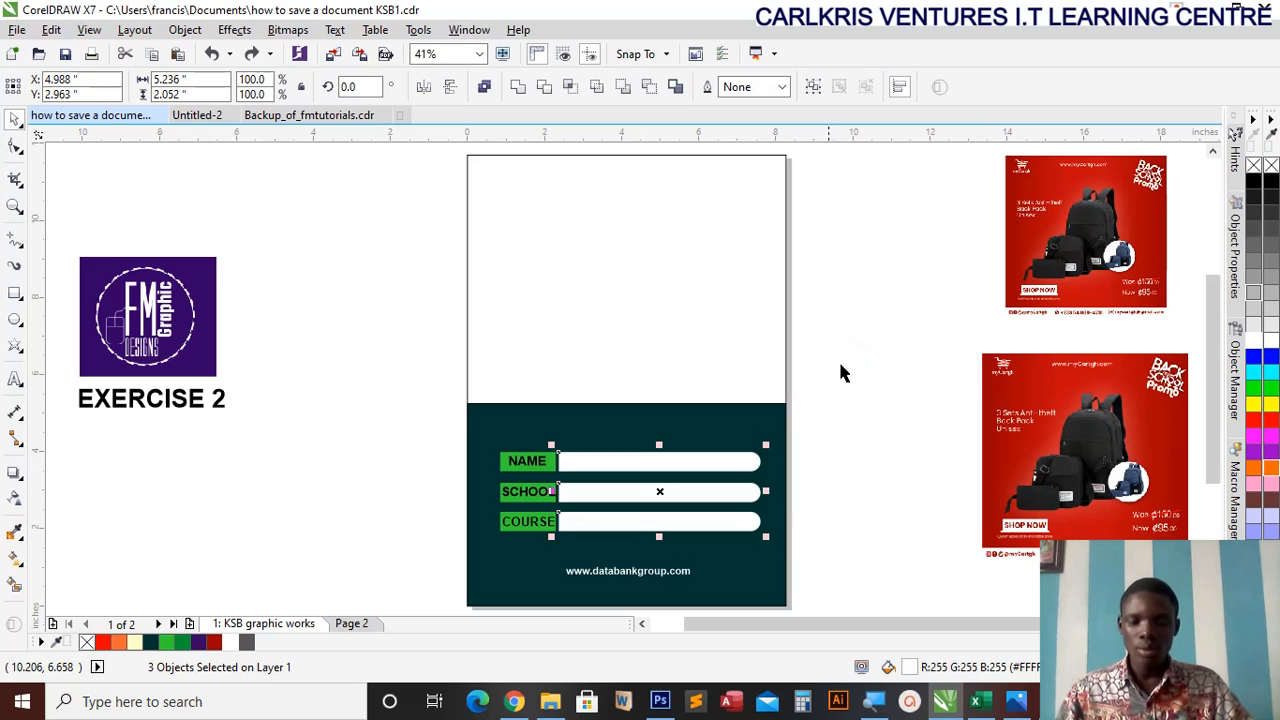
# - Fill the three selected bars with Ruby Red, return them to white, and deselect them
pyautogui.click(245, 643)
pyautogui.click(216, 643)
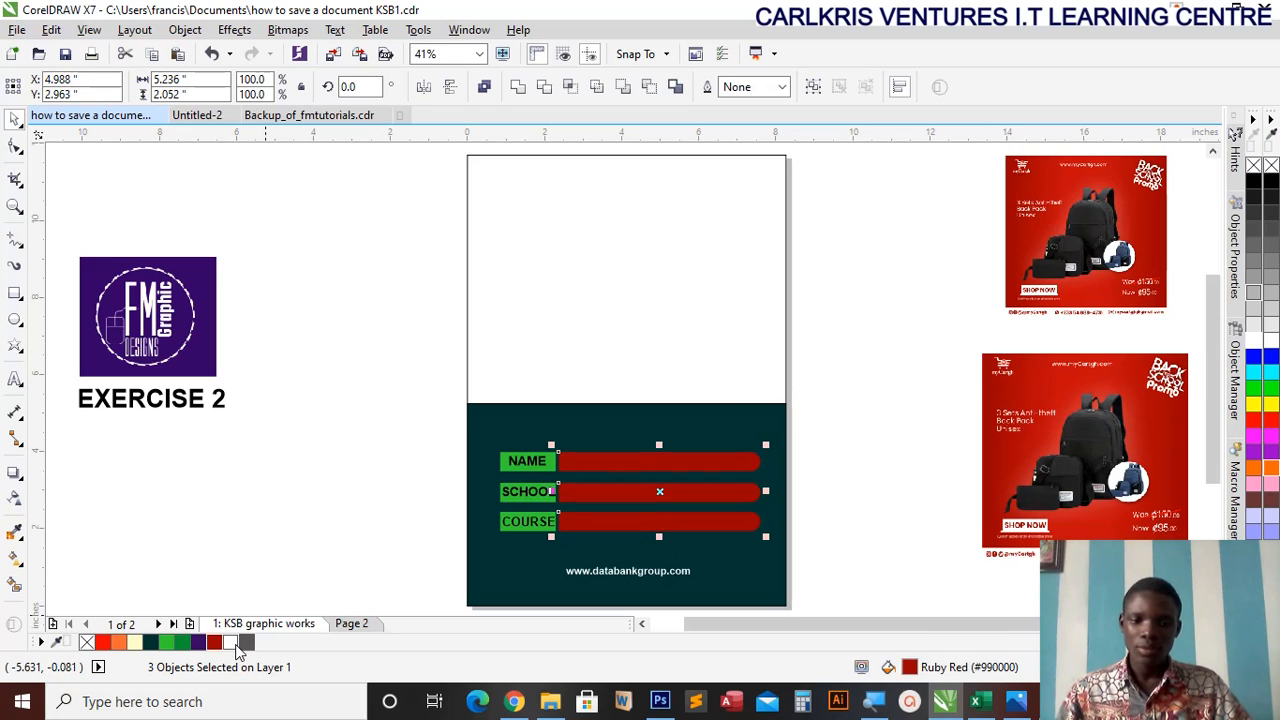
pyautogui.click(232, 643)
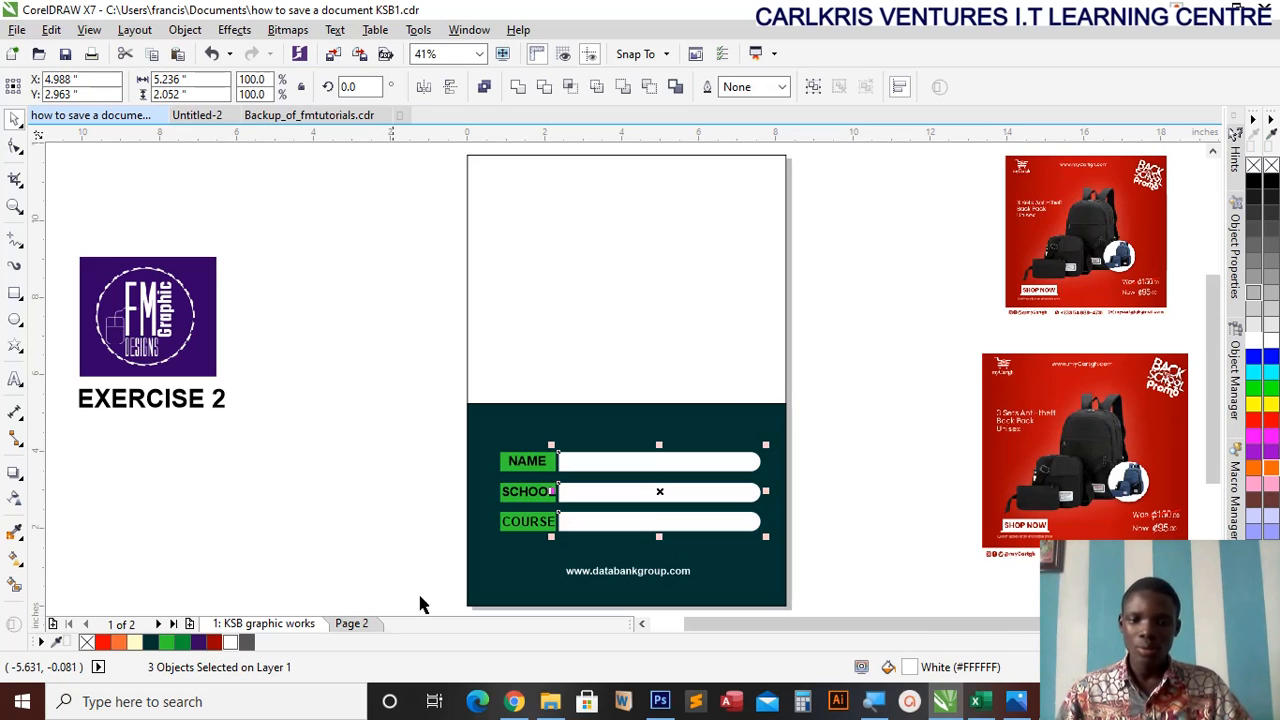
pyautogui.click(871, 360)
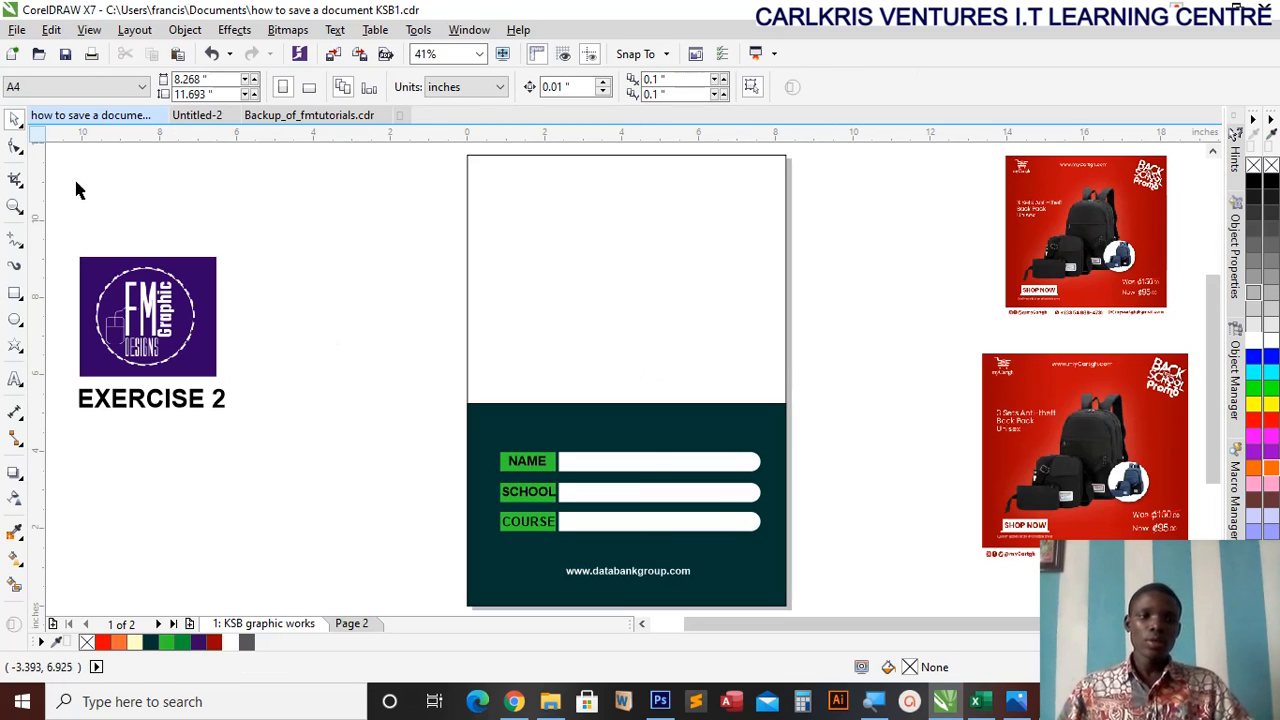
pyautogui.click(17, 29)
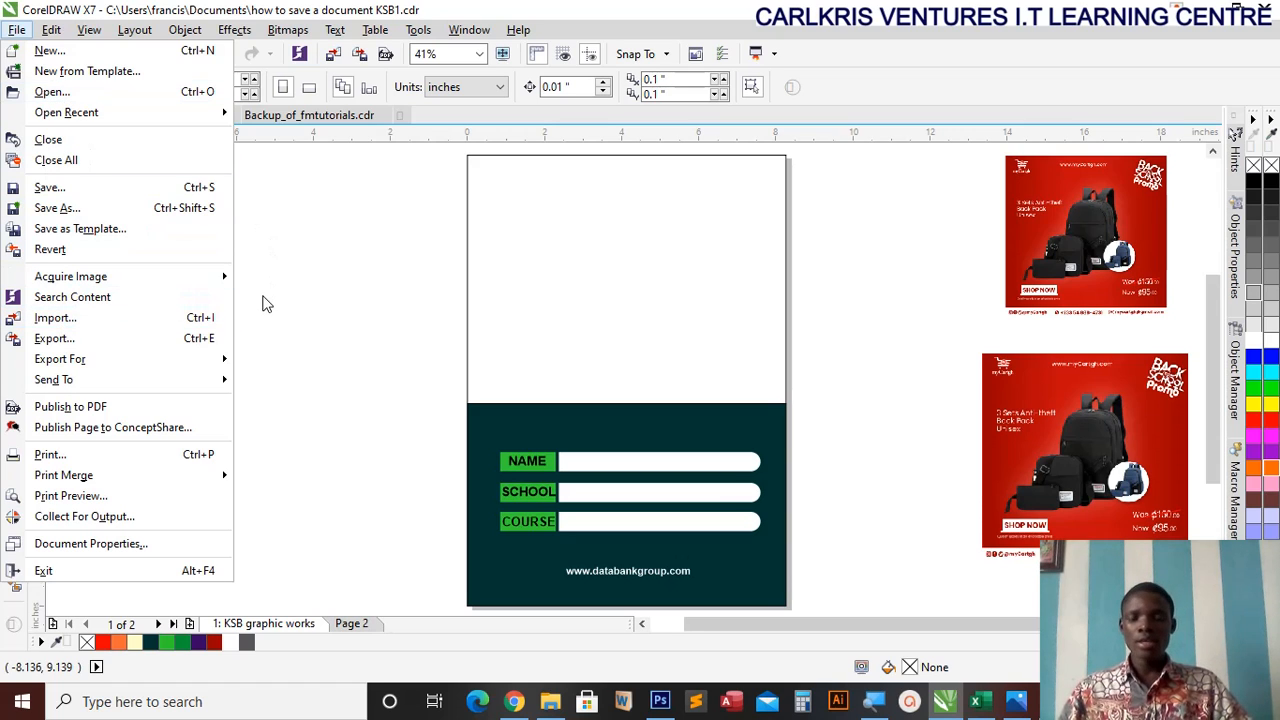
pyautogui.click(286, 276)
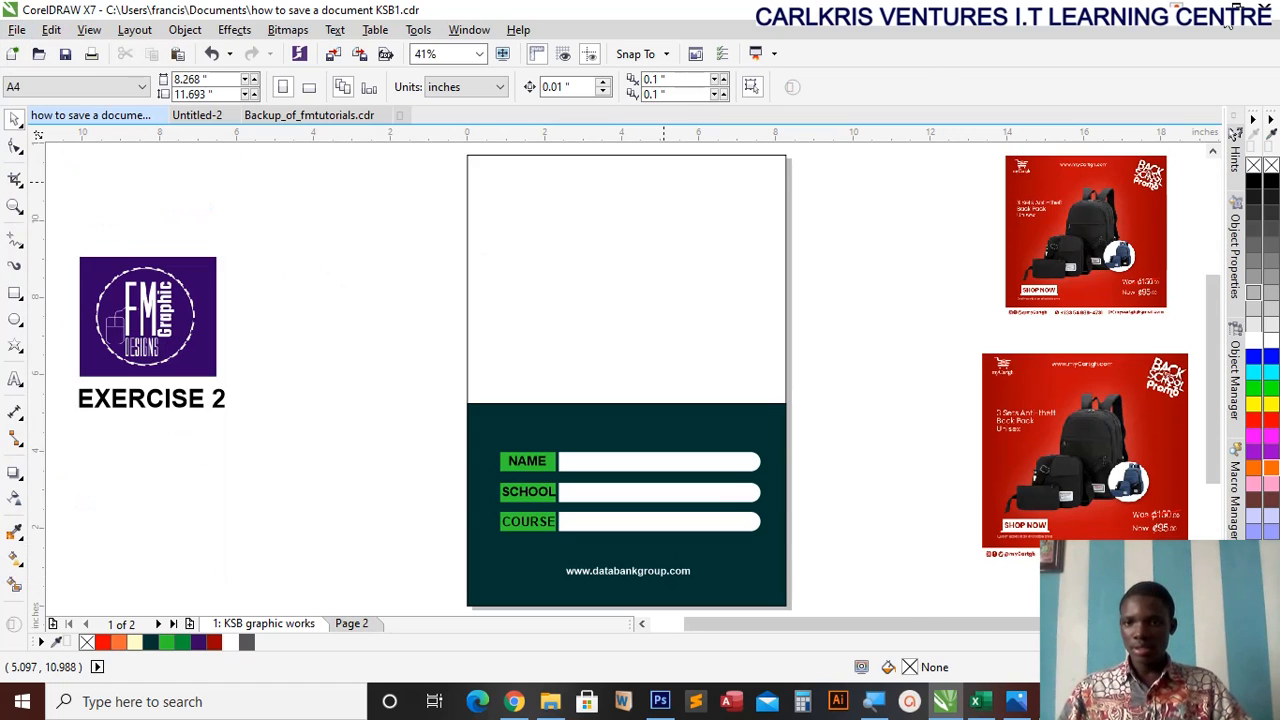
# - Switch to File Explorer and bring unnamed.png from the Desktop folder into the CorelDRAW document beside the page
pyautogui.click(1218, 27)
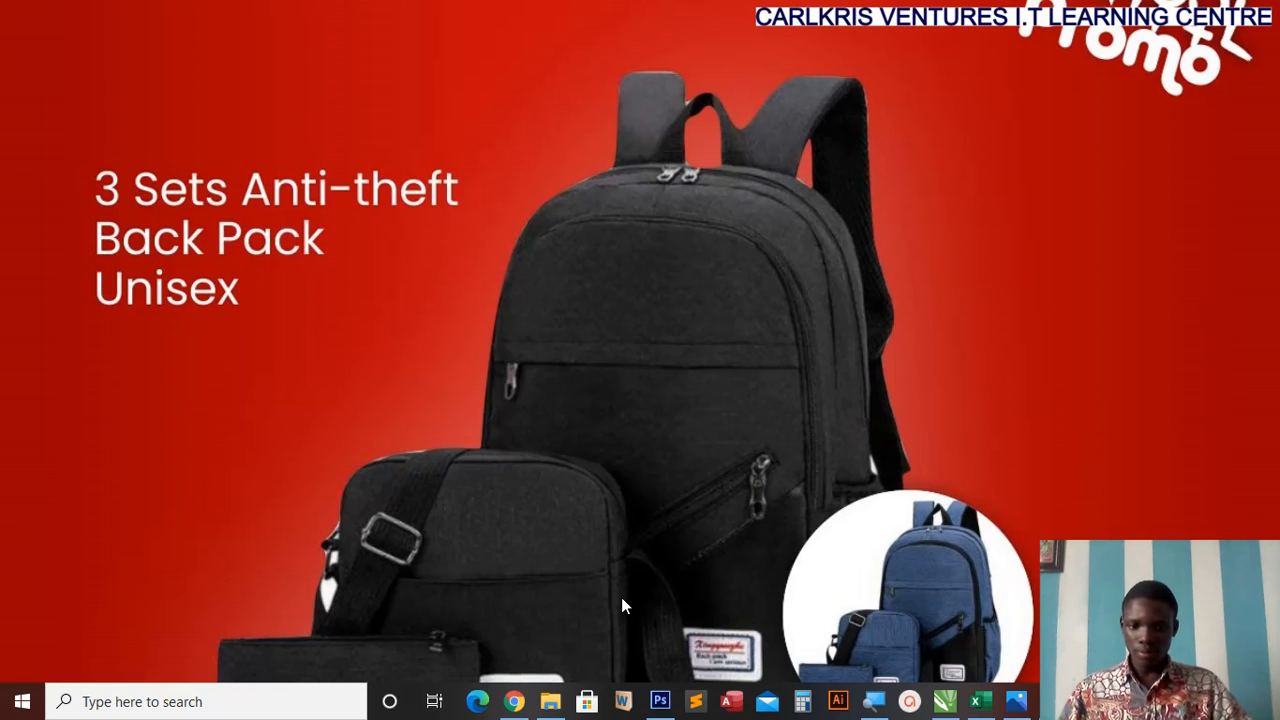
pyautogui.click(550, 701)
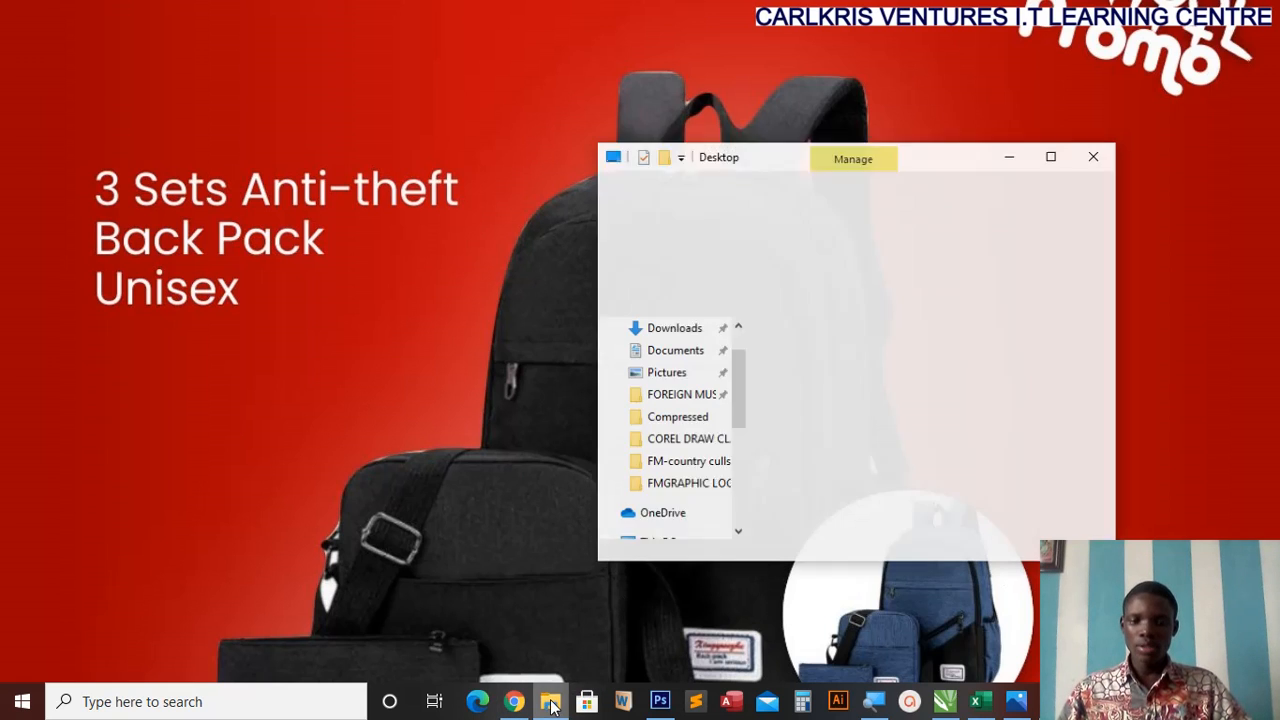
pyautogui.click(1066, 158)
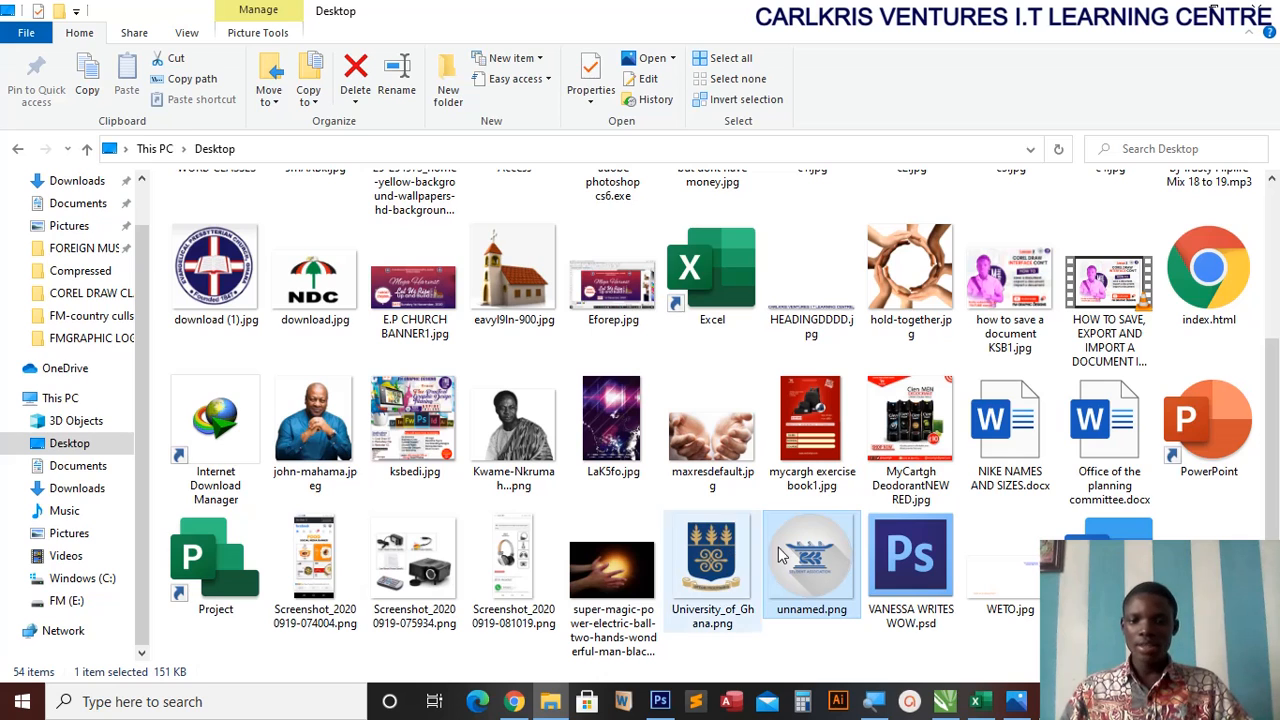
pyautogui.moveTo(783, 555); pyautogui.dragTo(311, 263)
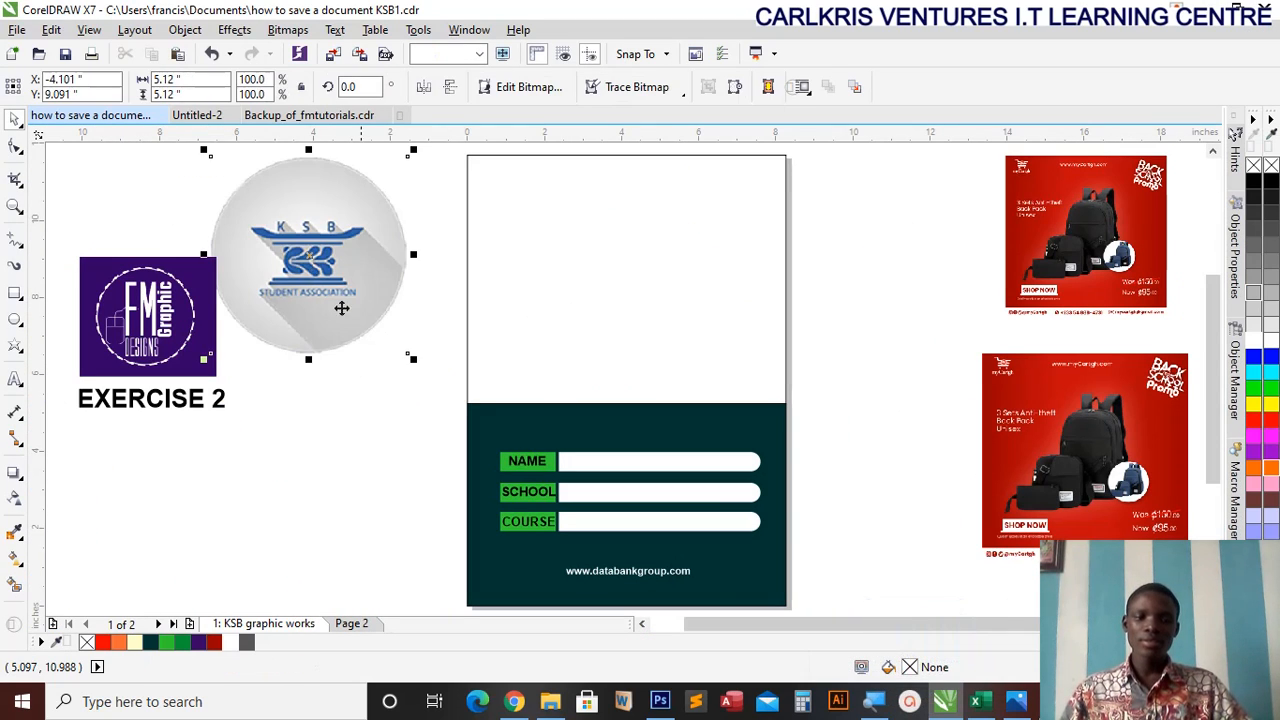
pyautogui.click(404, 358)
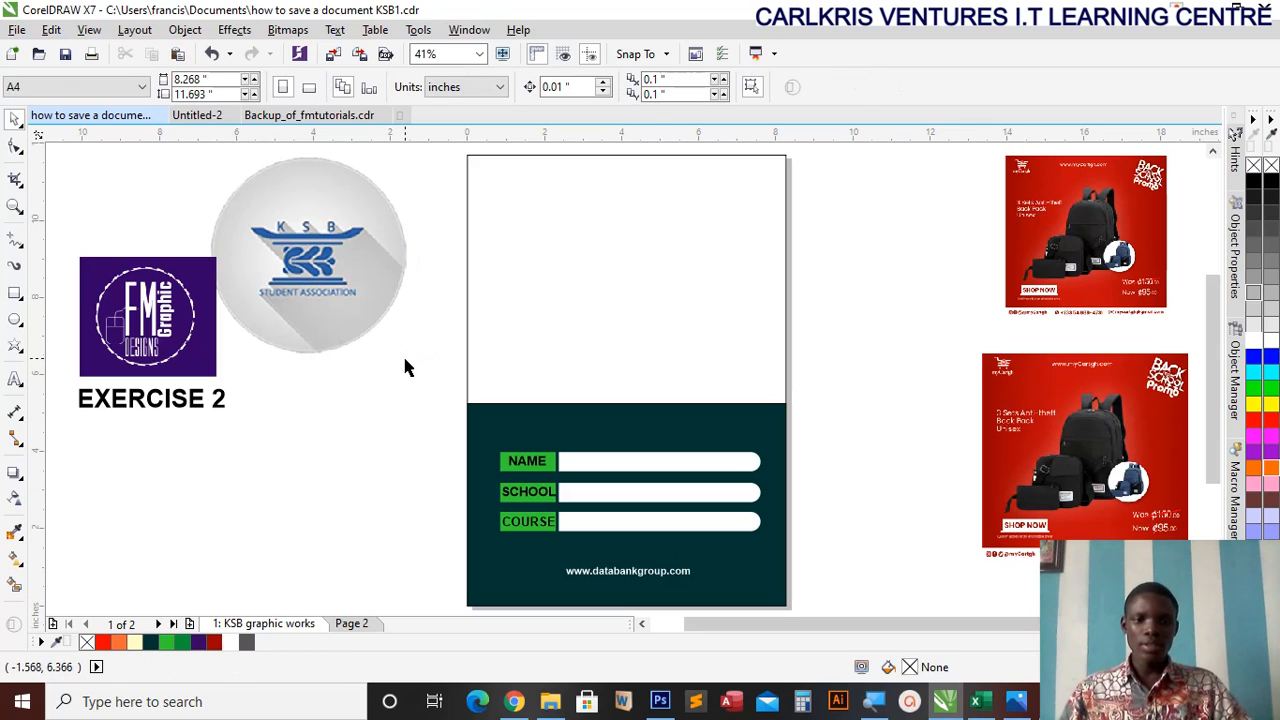
# - Scale the round KSB Student Association logo to about 1.57 inches and place it in the page's upper-left corner
pyautogui.click(354, 323)
pyautogui.moveTo(413, 362); pyautogui.dragTo(345, 312)
pyautogui.moveTo(316, 250); pyautogui.dragTo(507, 203)
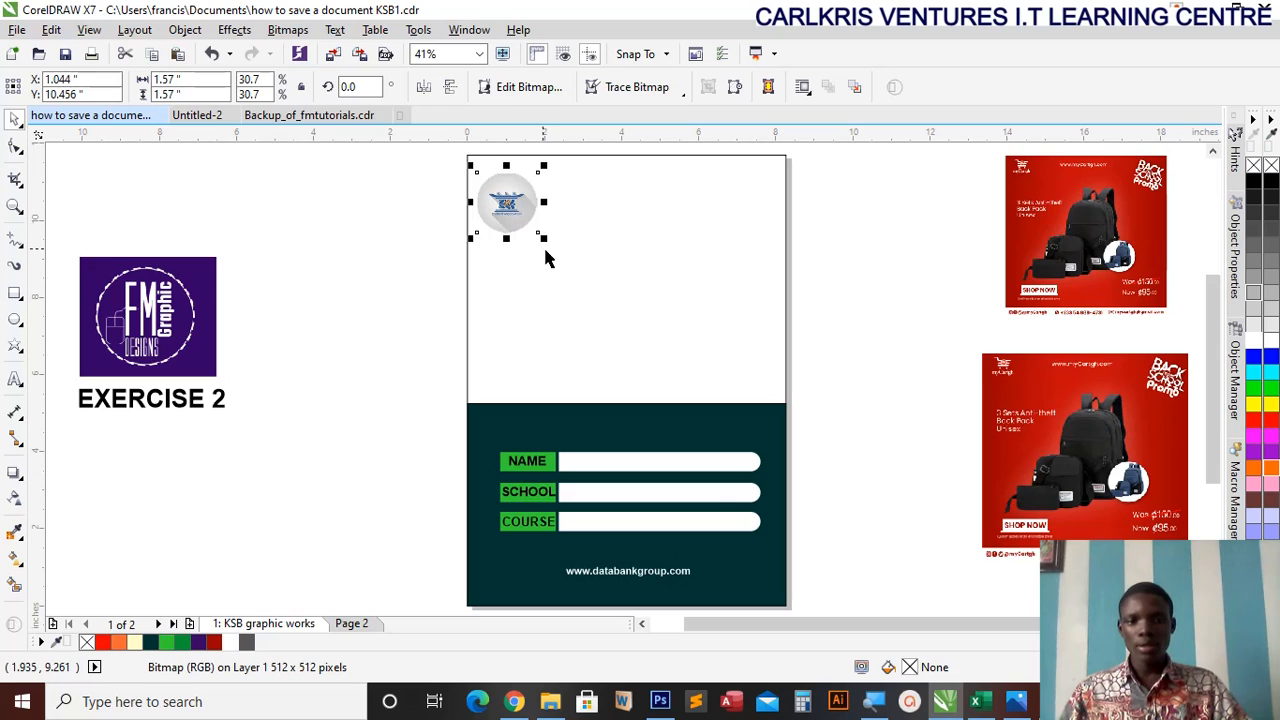
pyautogui.click(320, 312)
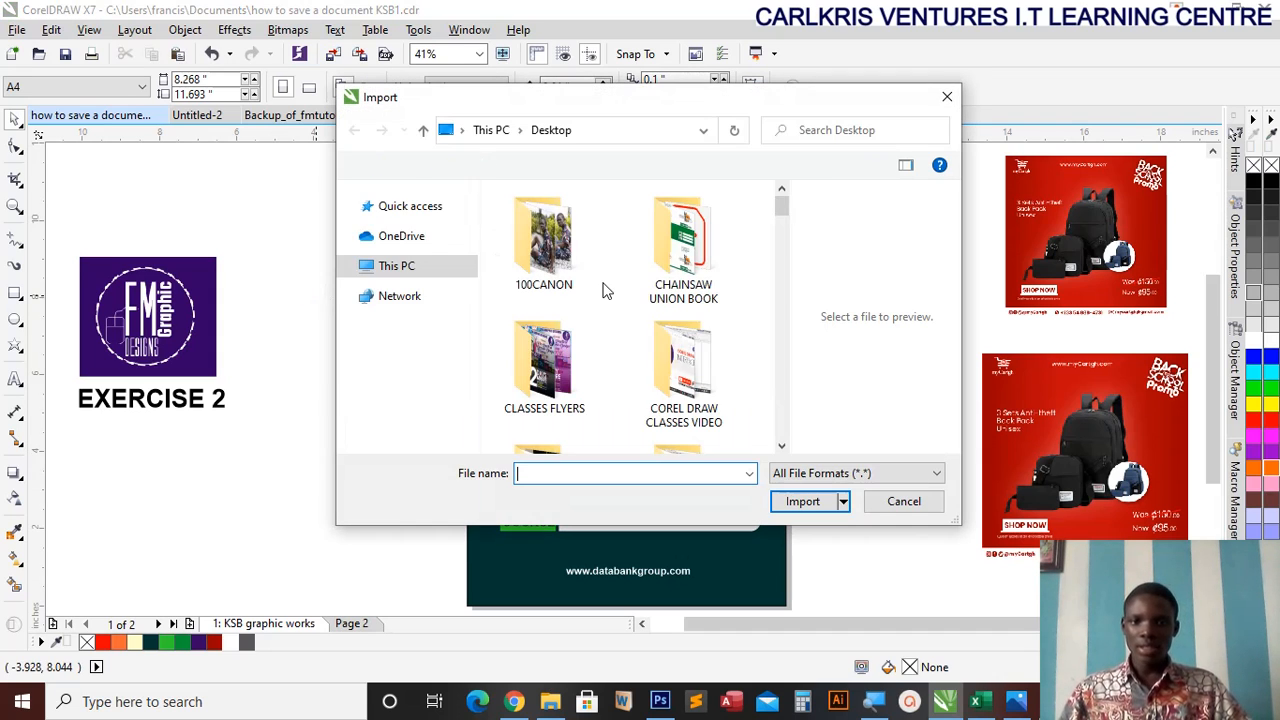
# - Import the Kwame Nkrumah PNG portrait from the Desktop folder
pyautogui.scroll(-5, 620, 300)
pyautogui.scroll(-10, 668, 334)
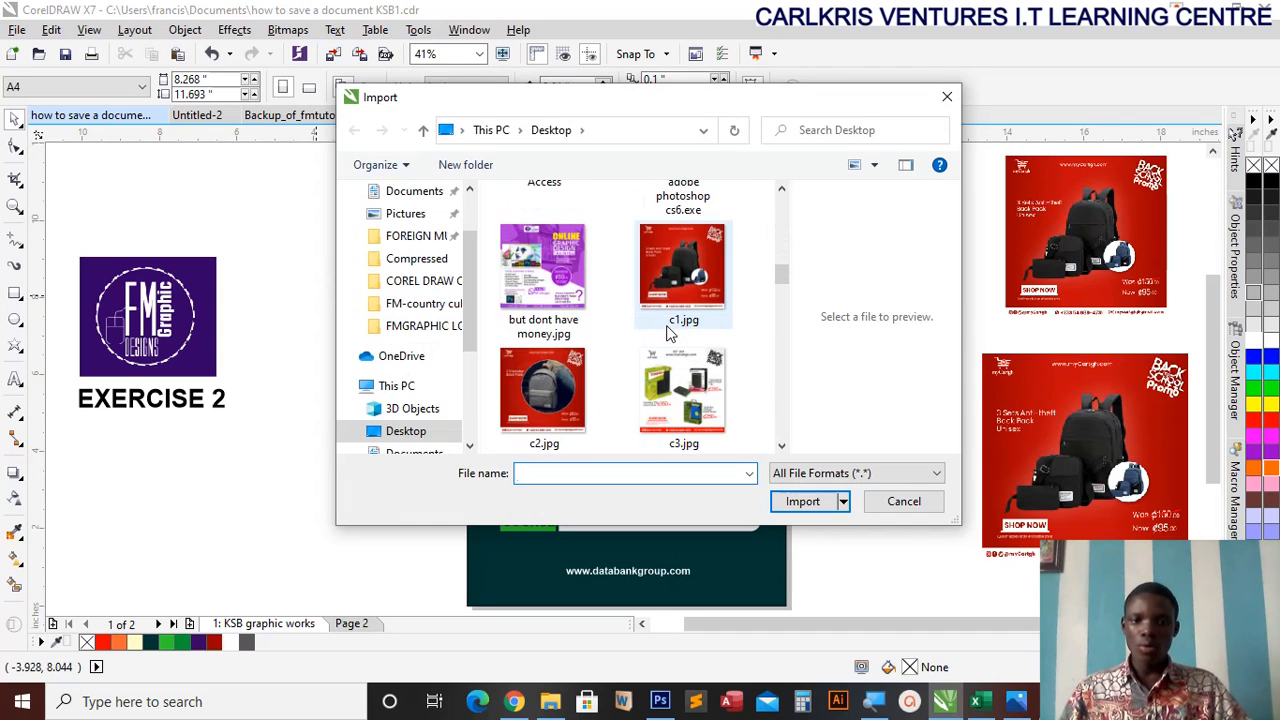
pyautogui.scroll(-8, 670, 334)
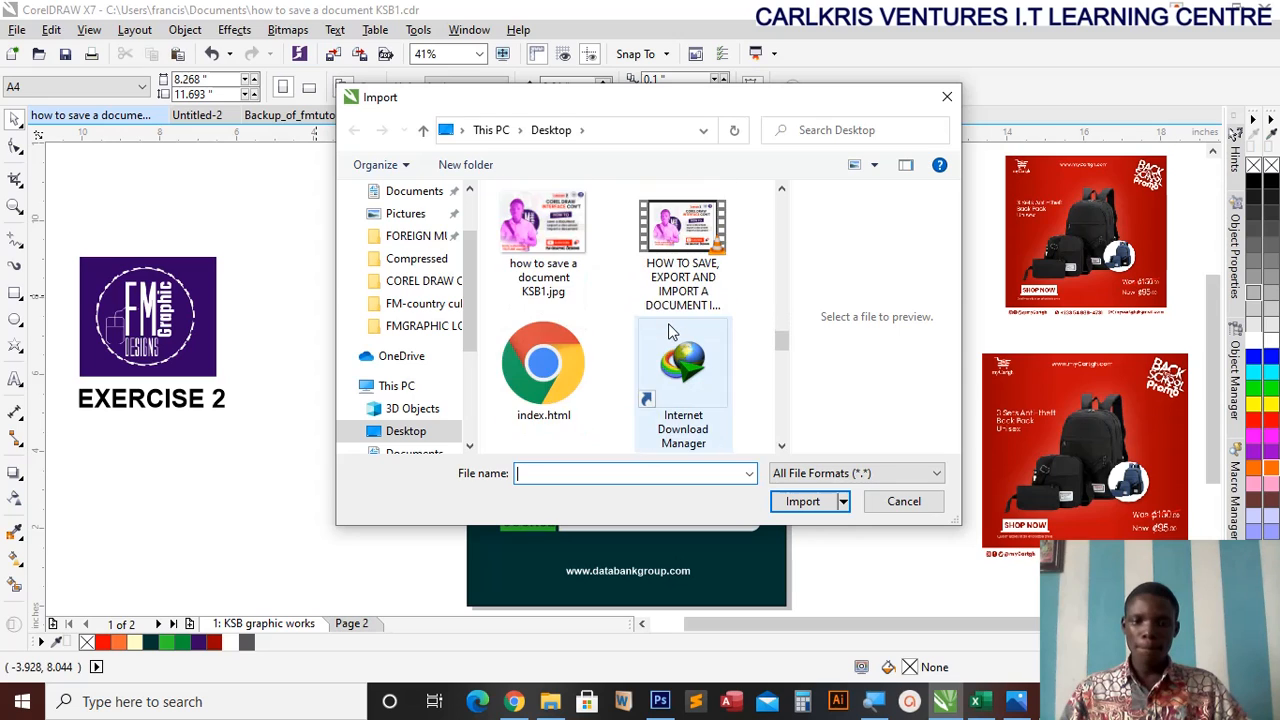
pyautogui.scroll(-2, 670, 334)
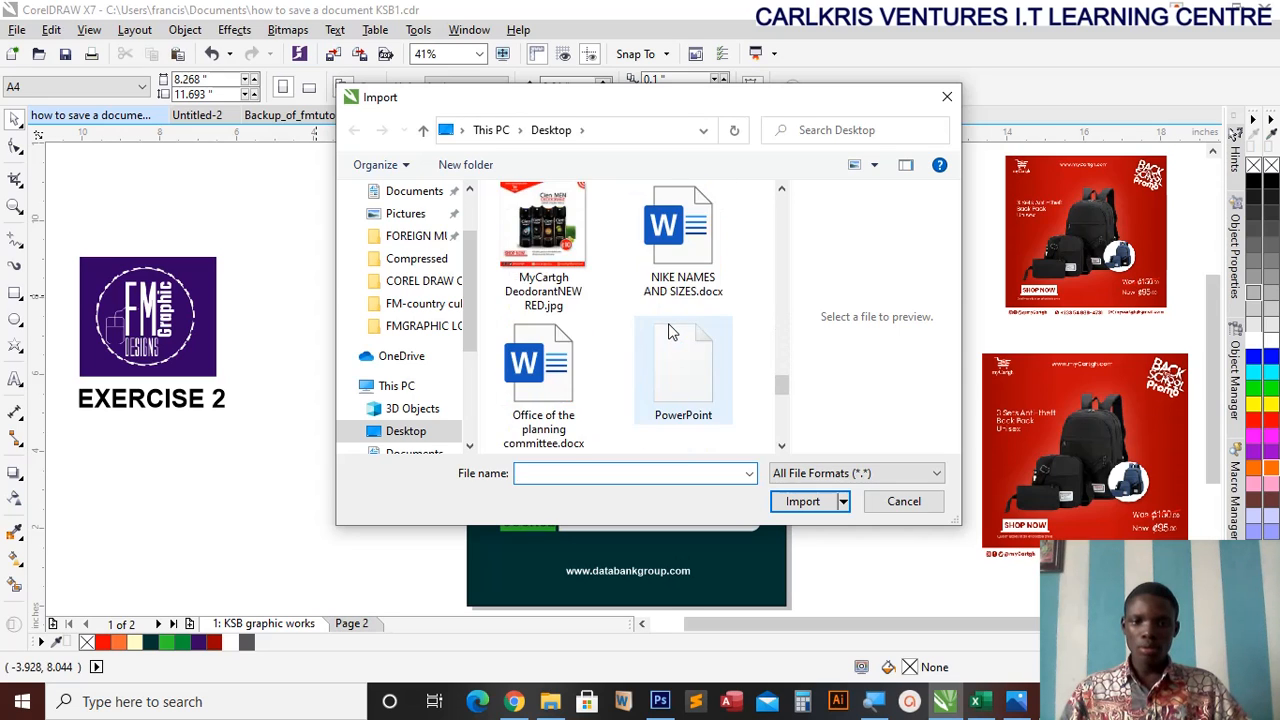
pyautogui.scroll(5, 670, 334)
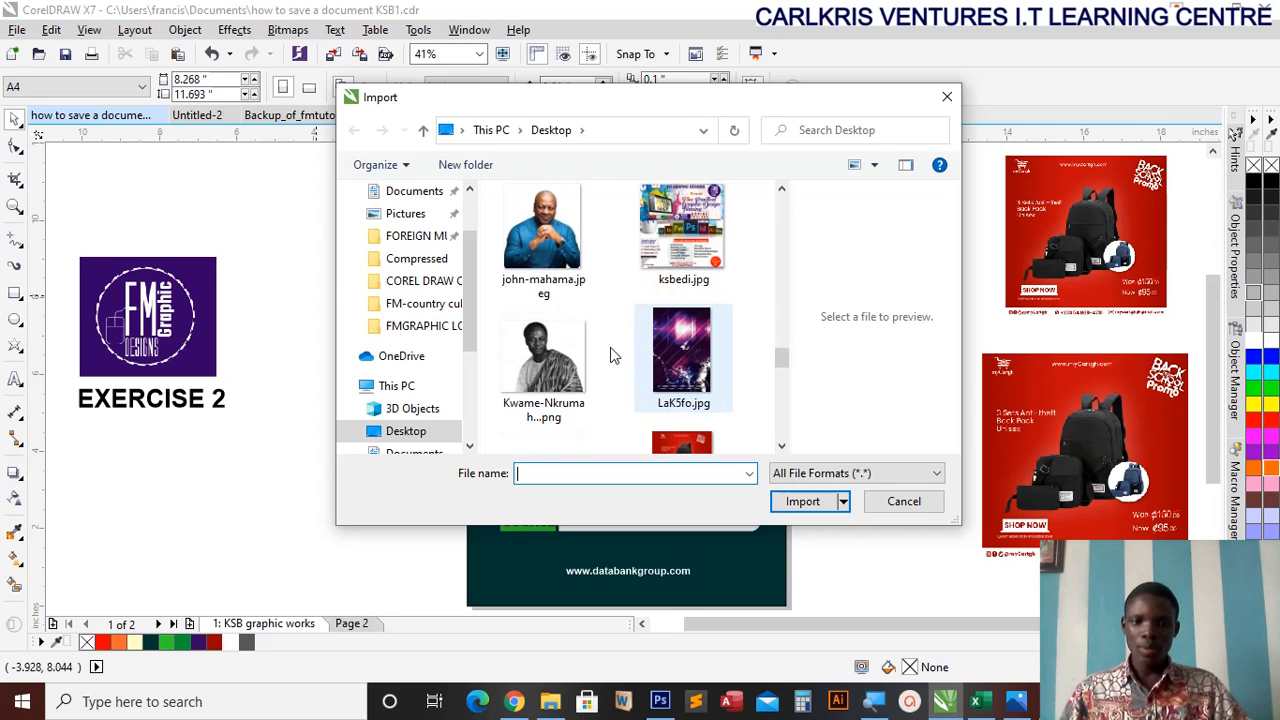
pyautogui.click(560, 360)
pyautogui.click(803, 505)
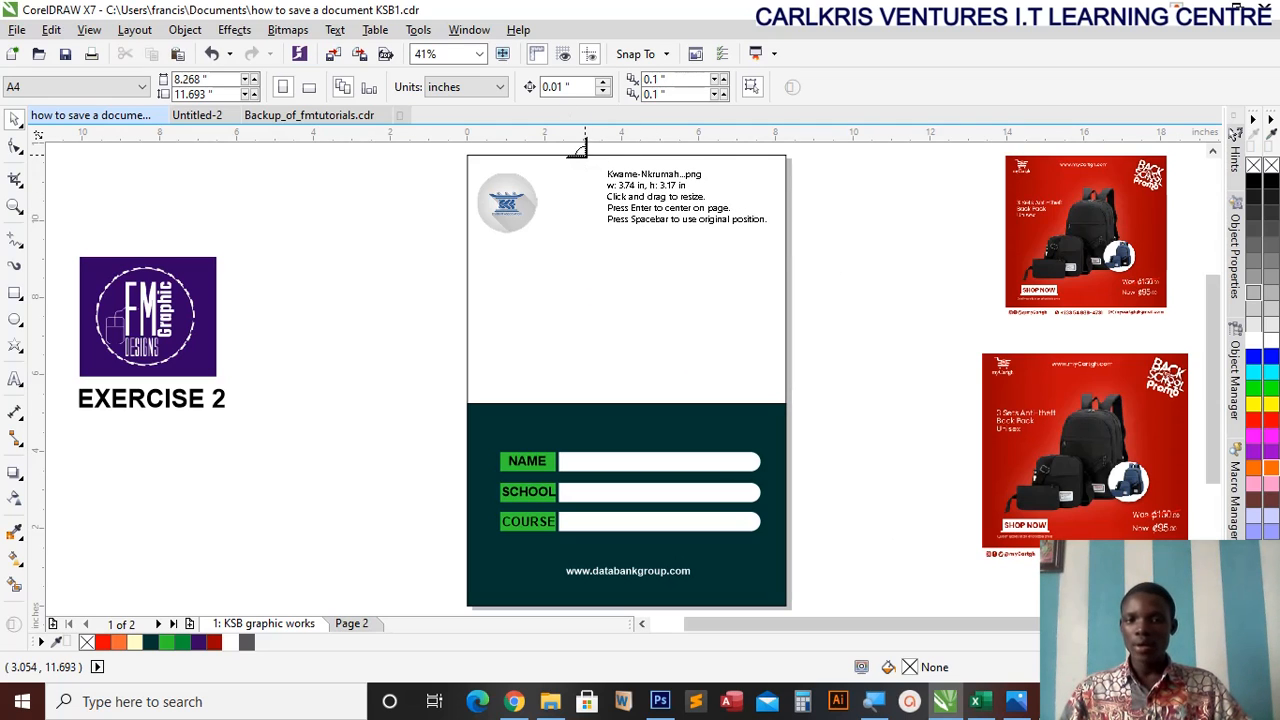
# - Place the imported portrait over the page's upper half, sized about 7.9 by 6.7 inches and overlapping the dark green panel's upper edge
pyautogui.moveTo(586, 158); pyautogui.dragTo(880, 517)
pyautogui.moveTo(757, 368); pyautogui.dragTo(703, 367)
pyautogui.moveTo(805, 428)
pyautogui.mouseDown()
pyautogui.moveTo(792, 424)
pyautogui.moveTo(797, 436)
pyautogui.mouseUp()
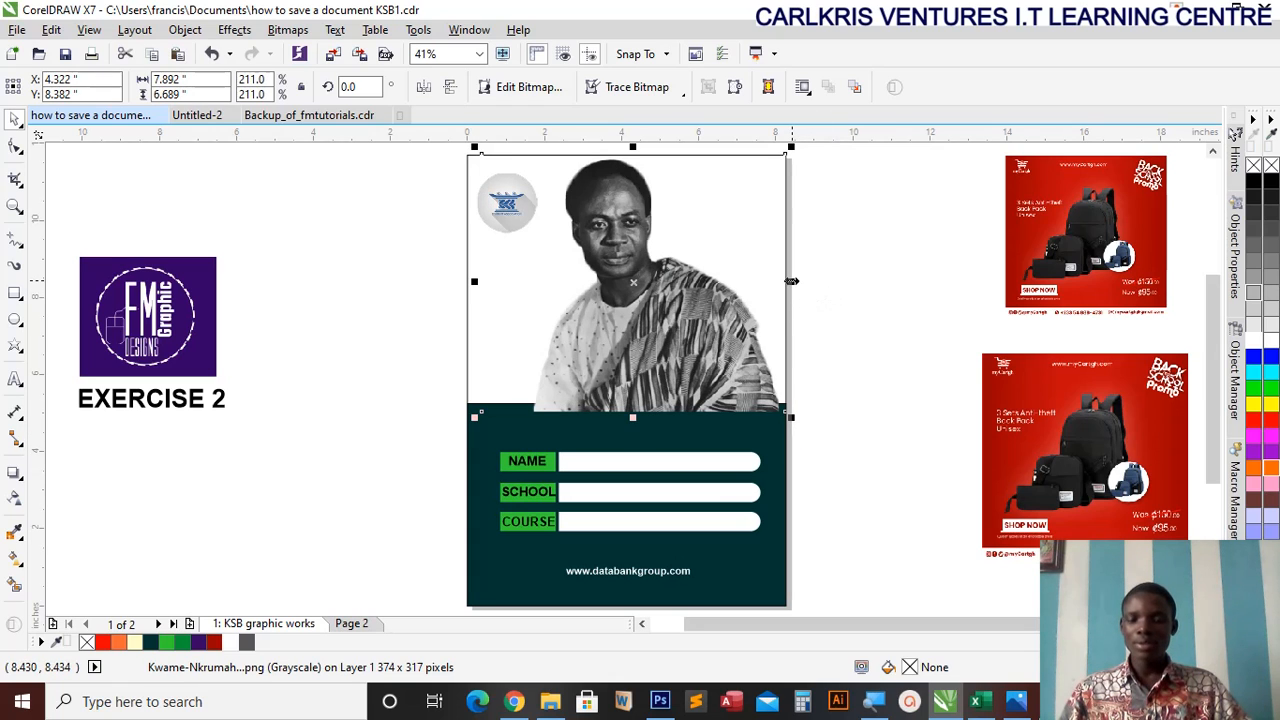
# - Try stretching the portrait horizontally to about 11.9 inches wide, and undo the stretch
pyautogui.moveTo(791, 281); pyautogui.dragTo(946, 283)
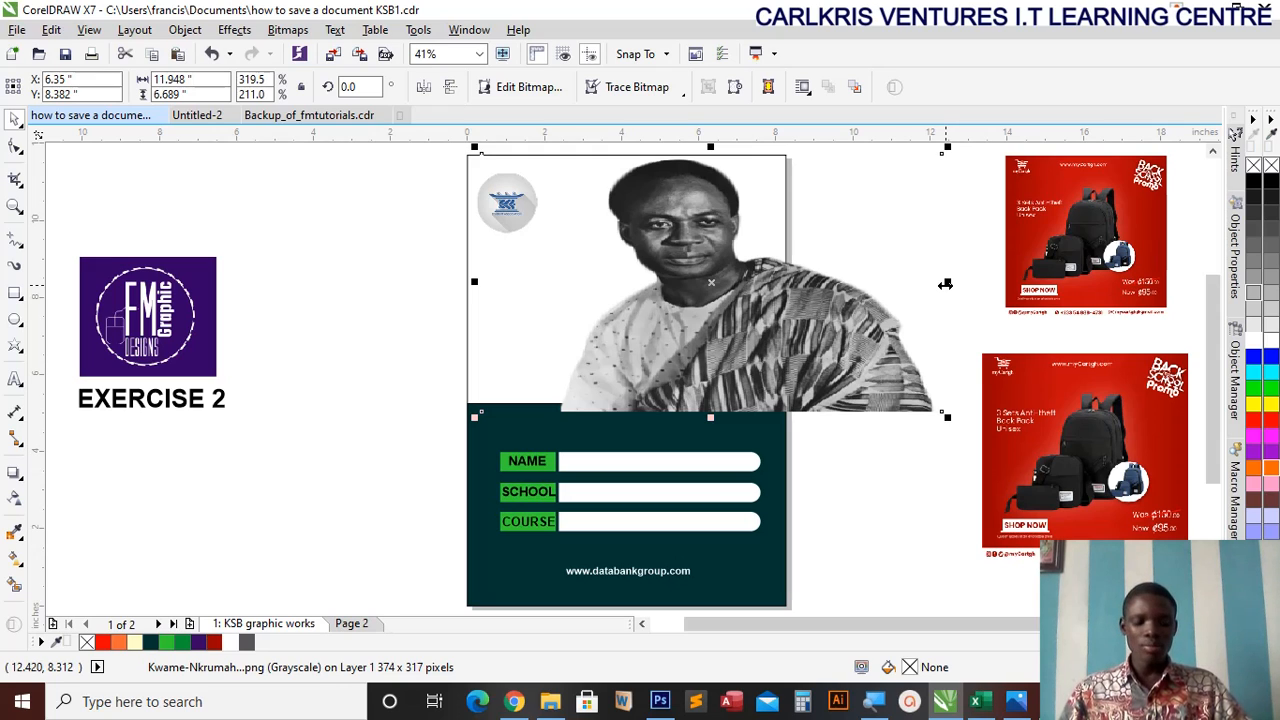
pyautogui.hotkey('ctrl', 'z')
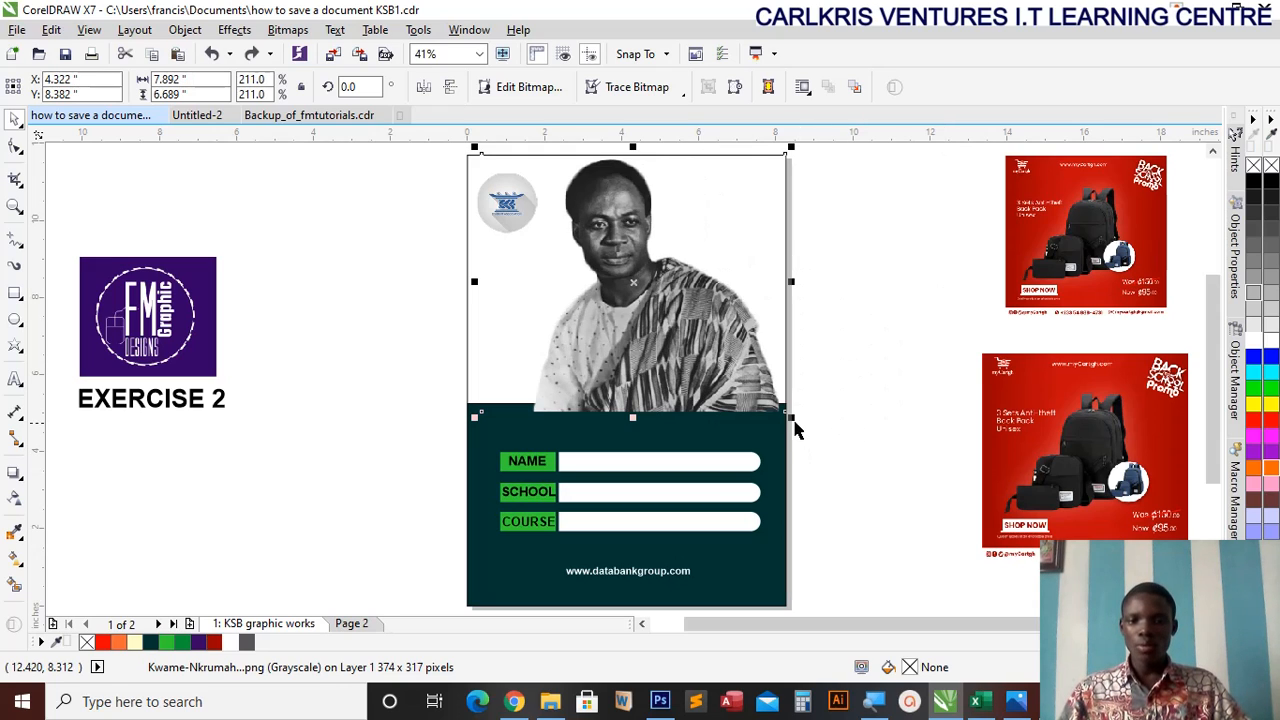
# - Enlarge the portrait to about 8.2 by 6.9 inches and centre it at about X 4.25, Y 8.40 inches
pyautogui.moveTo(789, 417)
pyautogui.mouseDown()
pyautogui.moveTo(889, 514)
pyautogui.moveTo(886, 491)
pyautogui.moveTo(834, 482)
pyautogui.moveTo(866, 496)
pyautogui.moveTo(806, 436)
pyautogui.mouseUp()
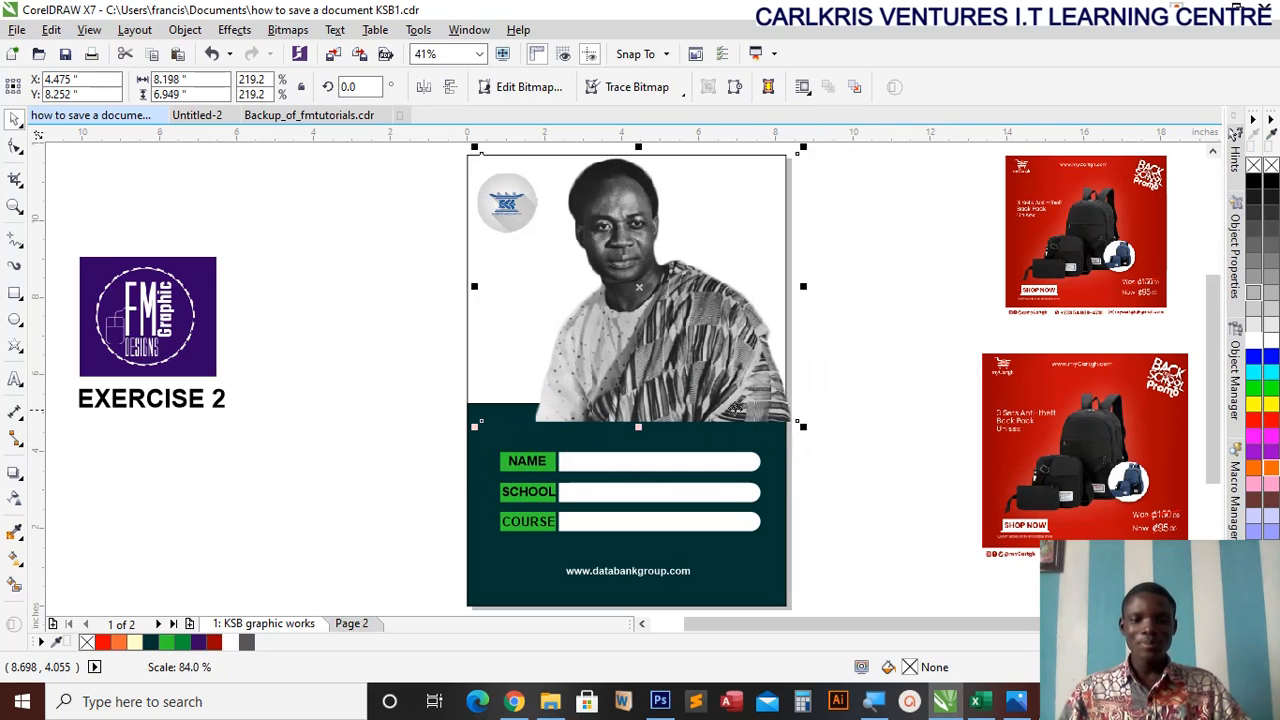
pyautogui.moveTo(731, 395); pyautogui.dragTo(730, 400)
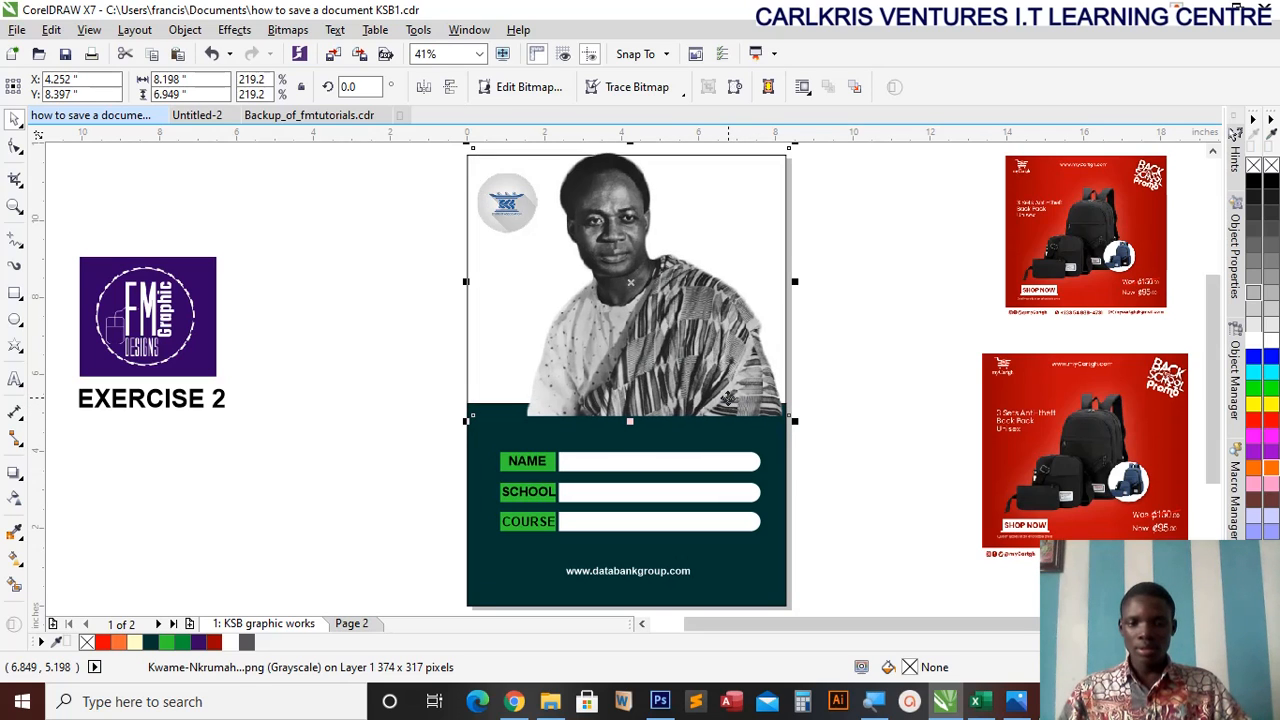
# - Send the portrait backward in the stacking order, behind the dark green panel but in front of the white background
pyautogui.rightClick(729, 397)
pyautogui.moveTo(846, 497)
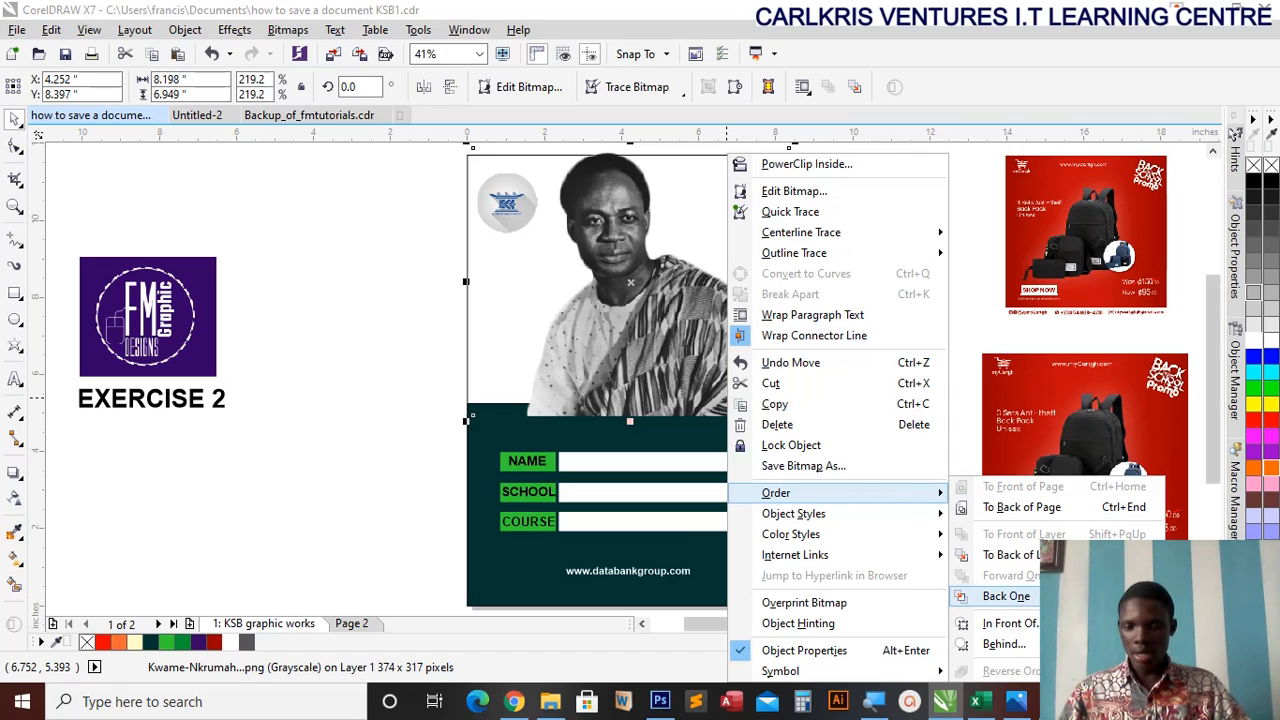
pyautogui.click(1006, 596)
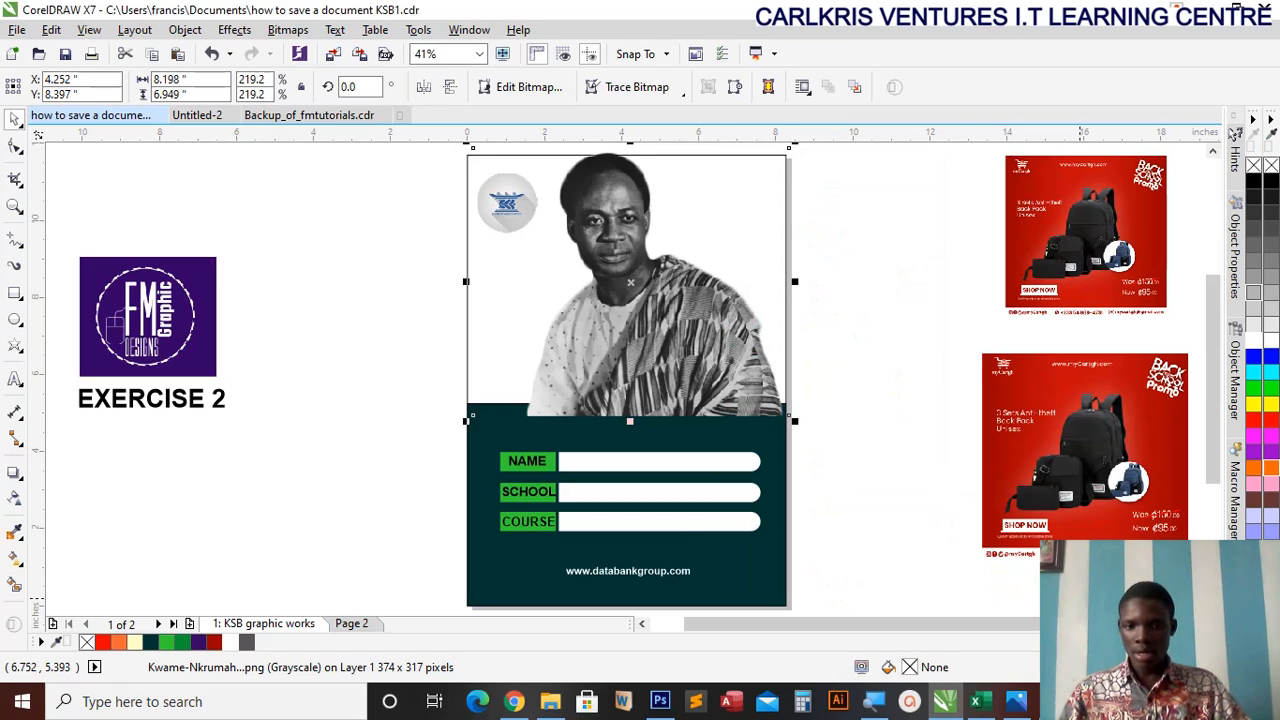
pyautogui.rightClick(713, 392)
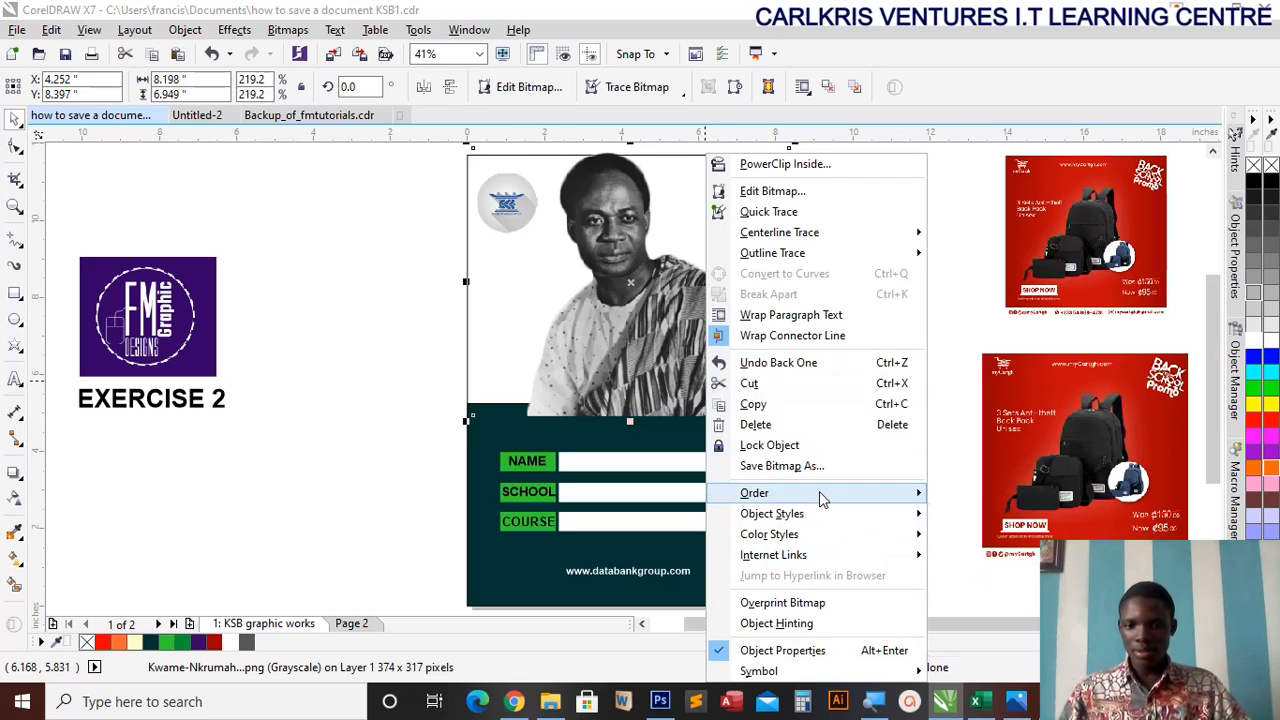
pyautogui.moveTo(819, 494)
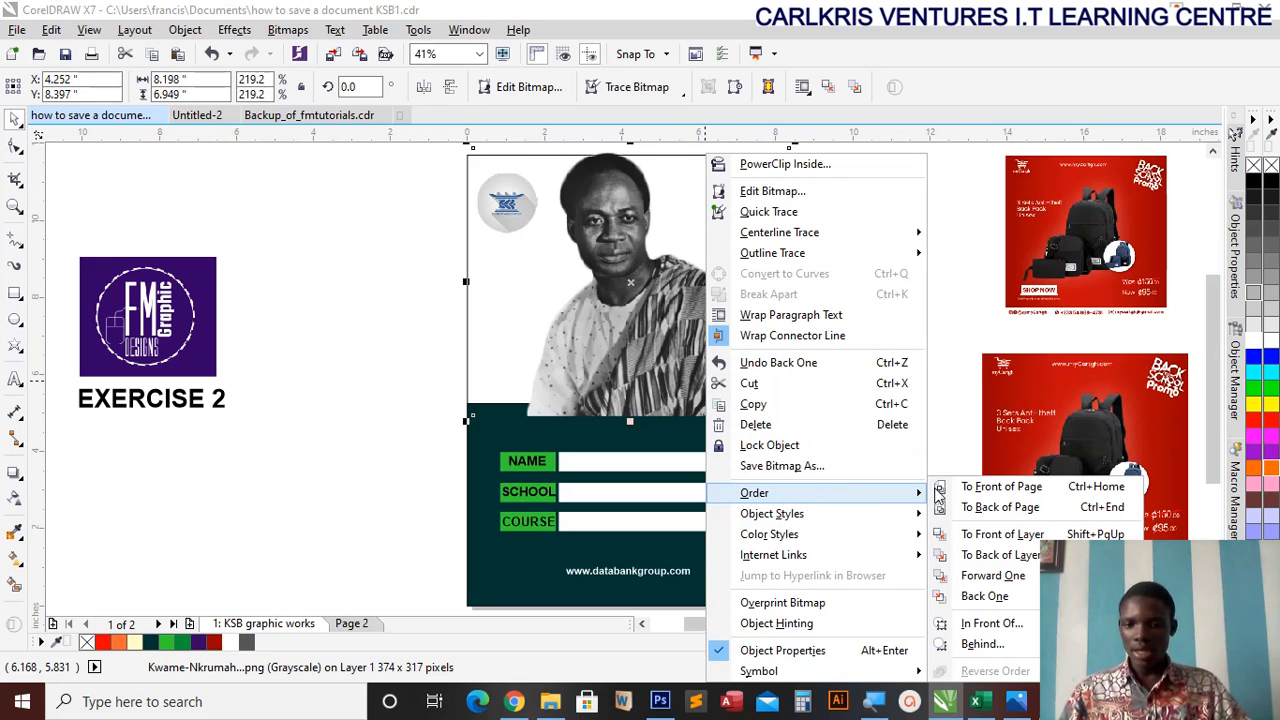
pyautogui.click(1012, 598)
pyautogui.rightClick(714, 376)
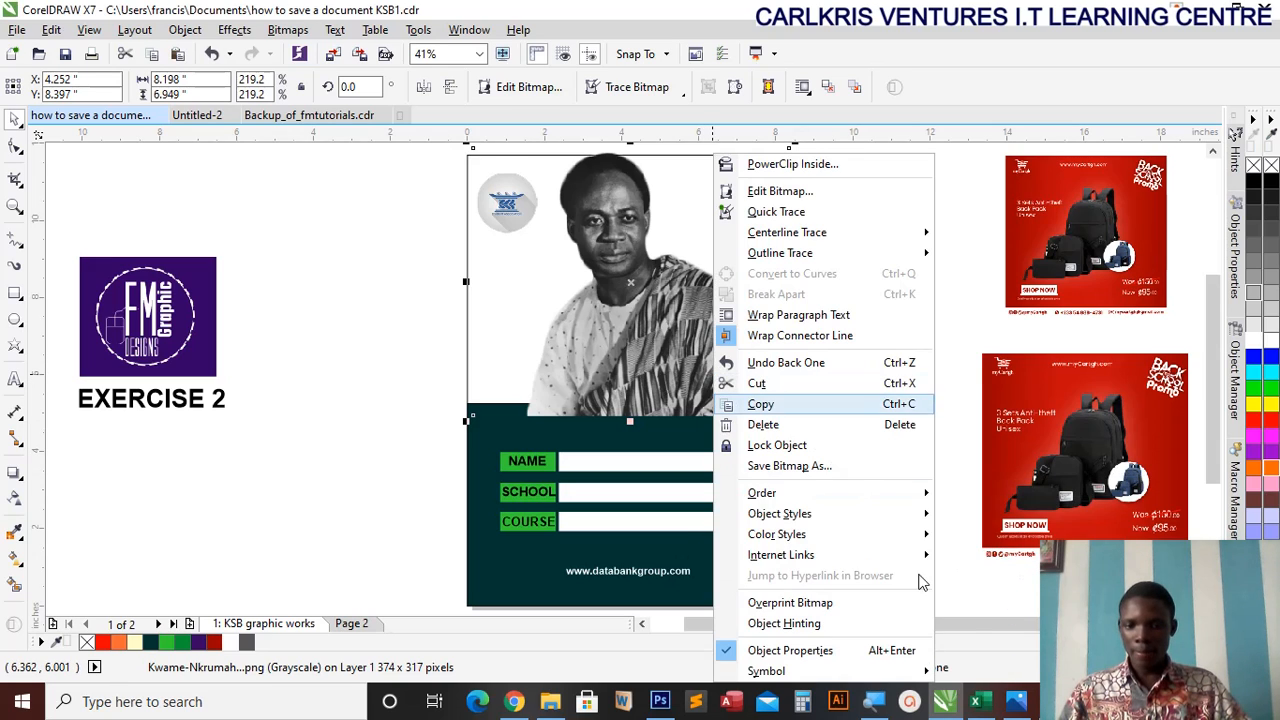
pyautogui.moveTo(834, 496)
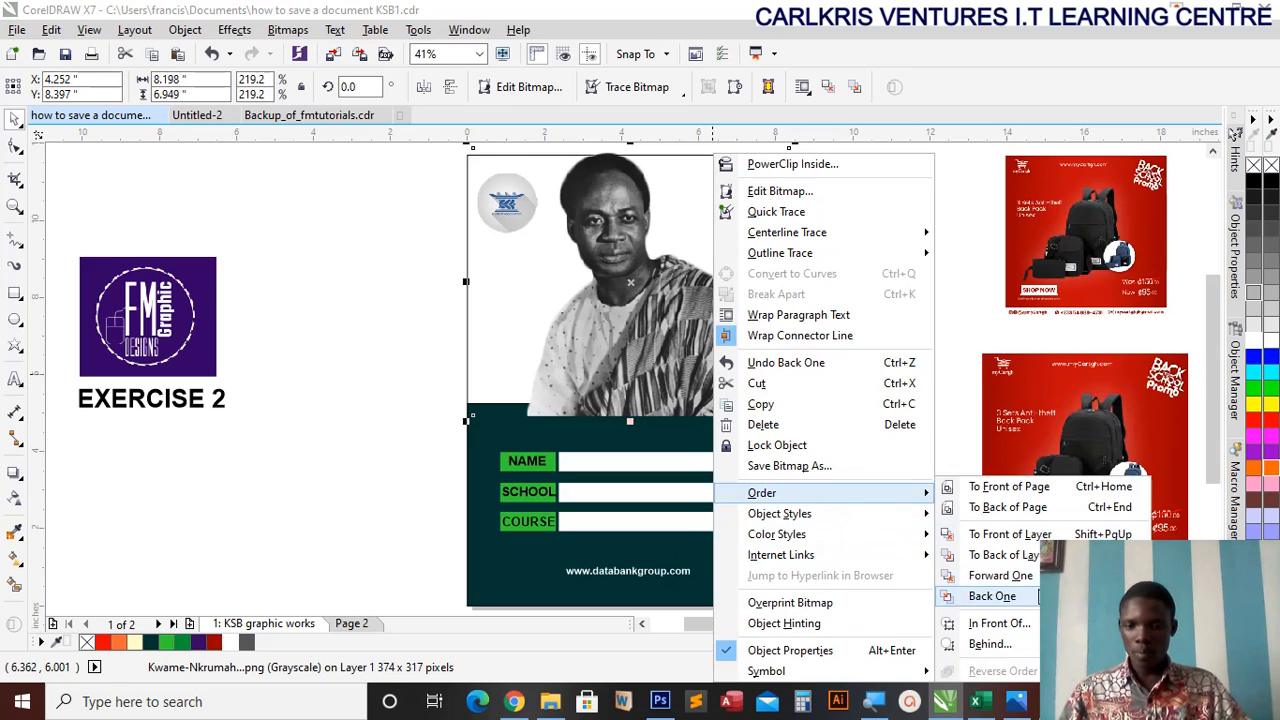
pyautogui.click(1010, 597)
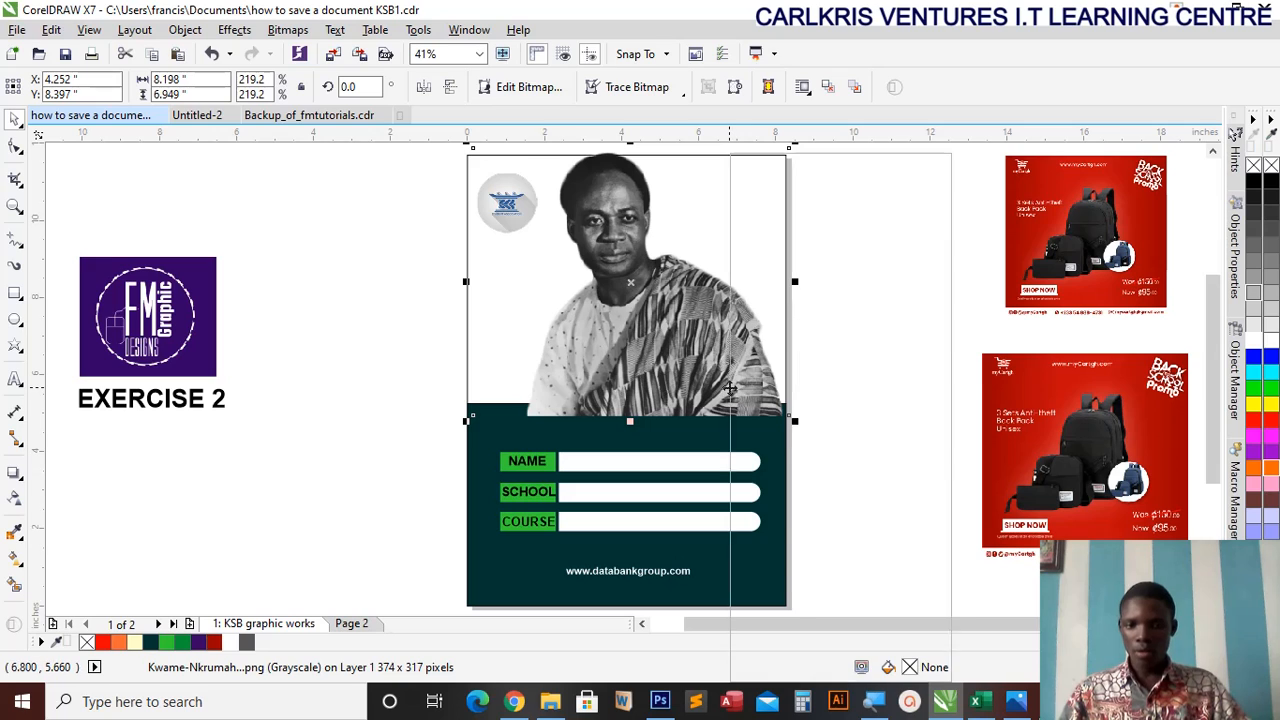
pyautogui.rightClick(730, 390)
pyautogui.moveTo(805, 497)
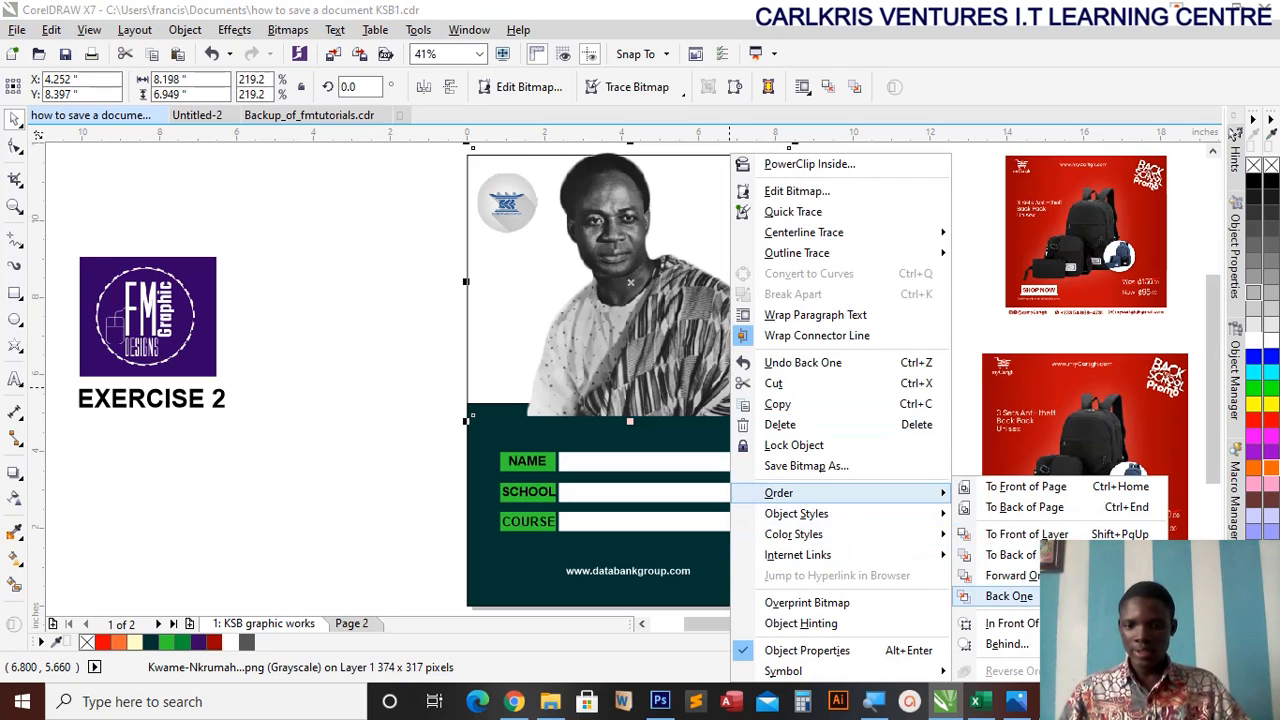
pyautogui.click(1010, 596)
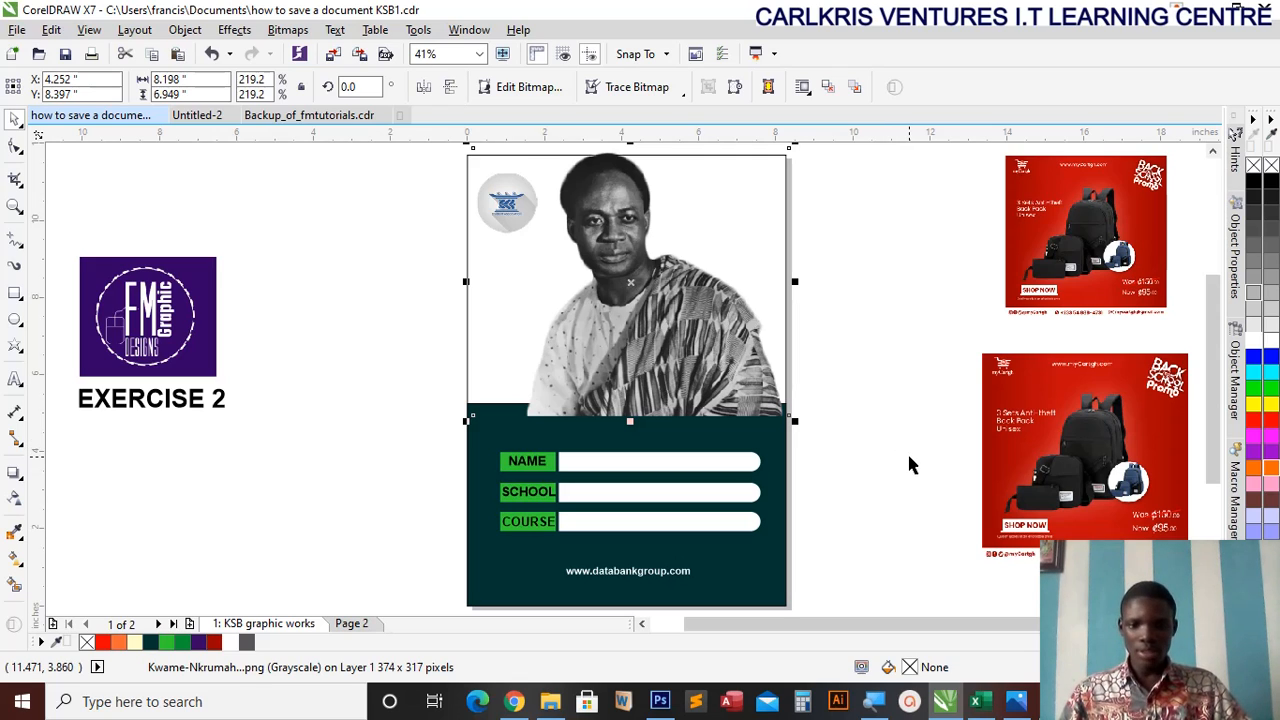
pyautogui.hotkey('ctrl', 'pagedown')
pyautogui.hotkey('ctrl', 'pagedown')
pyautogui.hotkey('ctrl', 'pagedown')
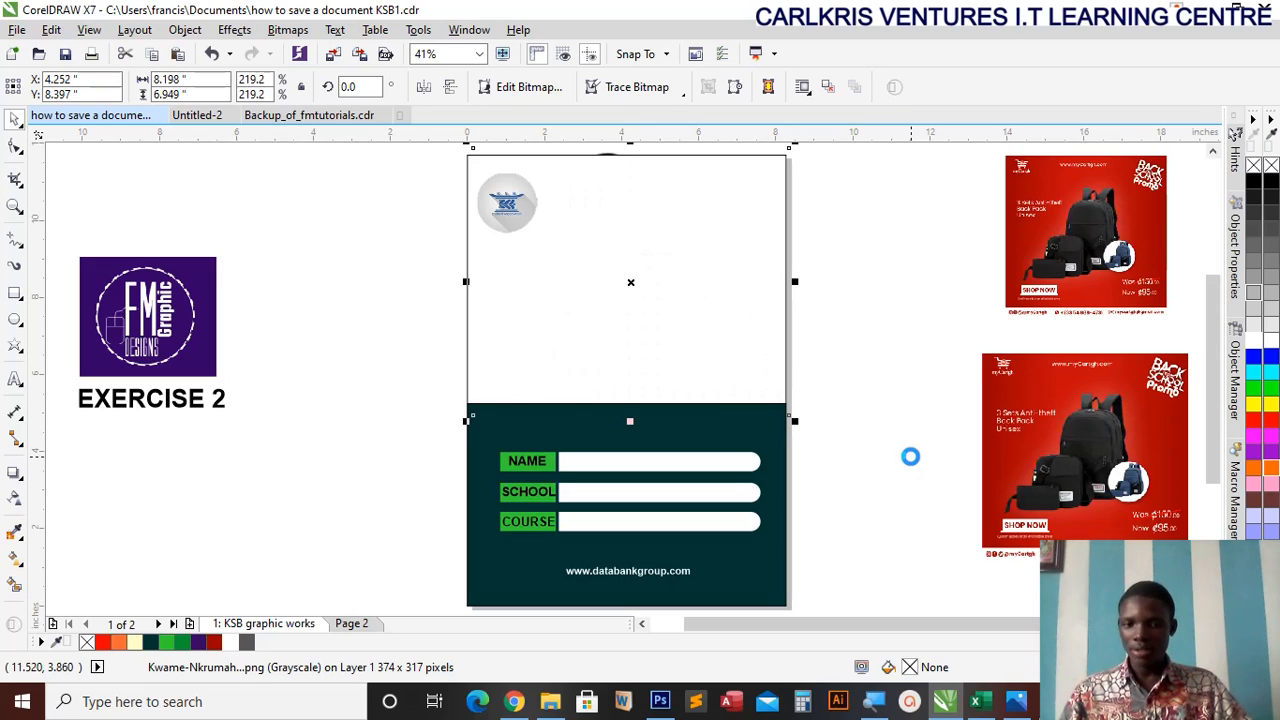
pyautogui.hotkey('ctrl', 'pageup')
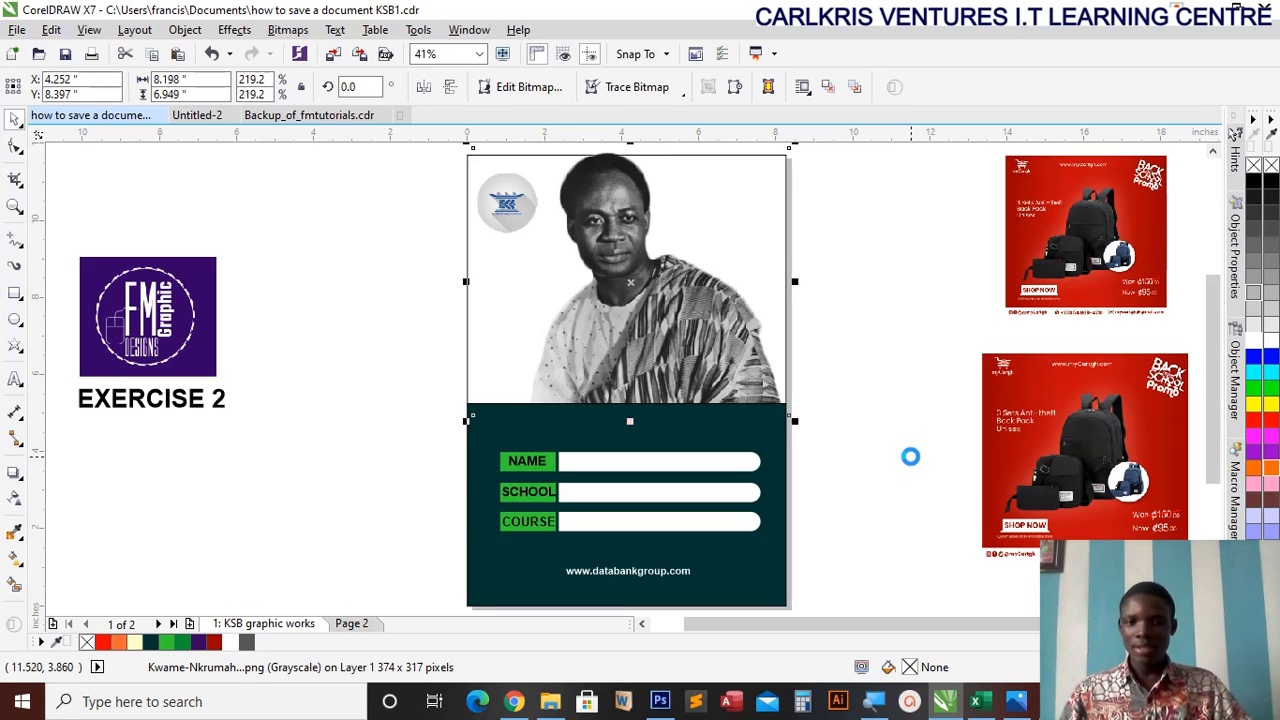
# - Nudge the portrait down and right to about X 4.35, Y 8.05 inches
pyautogui.press('Down')
pyautogui.press('Down')
pyautogui.press('Down')
pyautogui.press('Down')
pyautogui.press('Down')
pyautogui.press('Down')
pyautogui.press('Down')
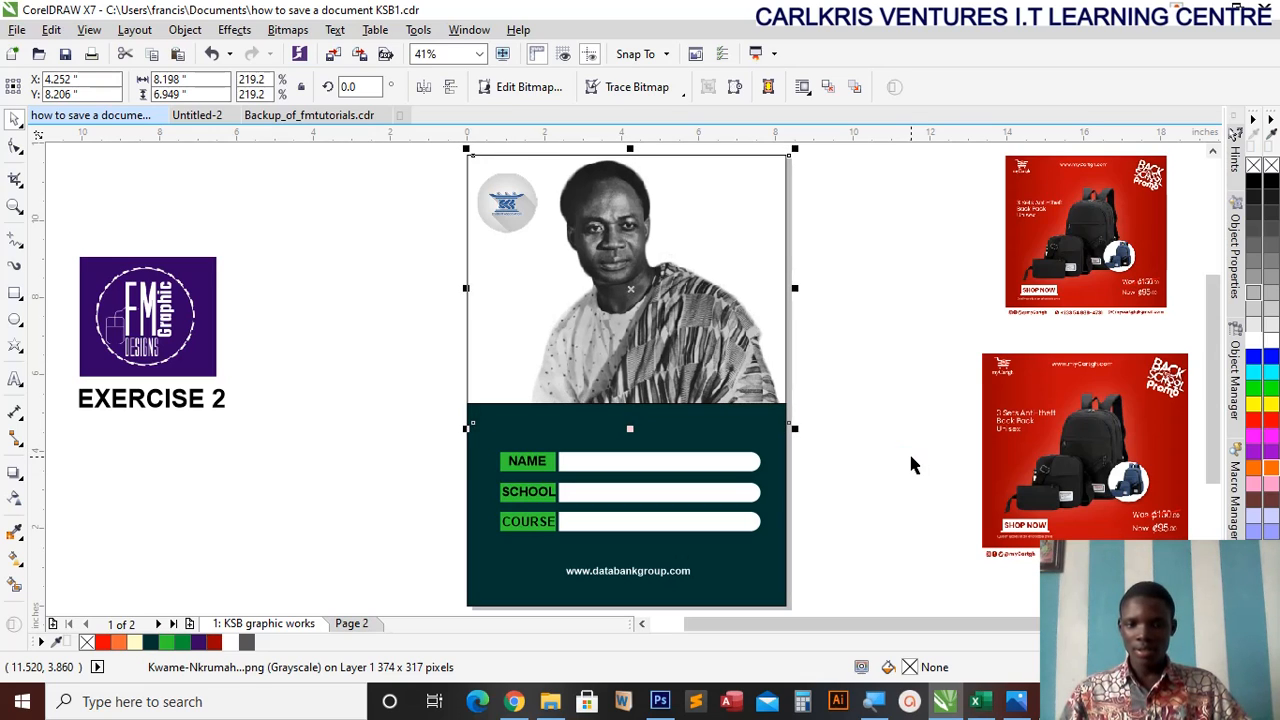
pyautogui.press('Down')
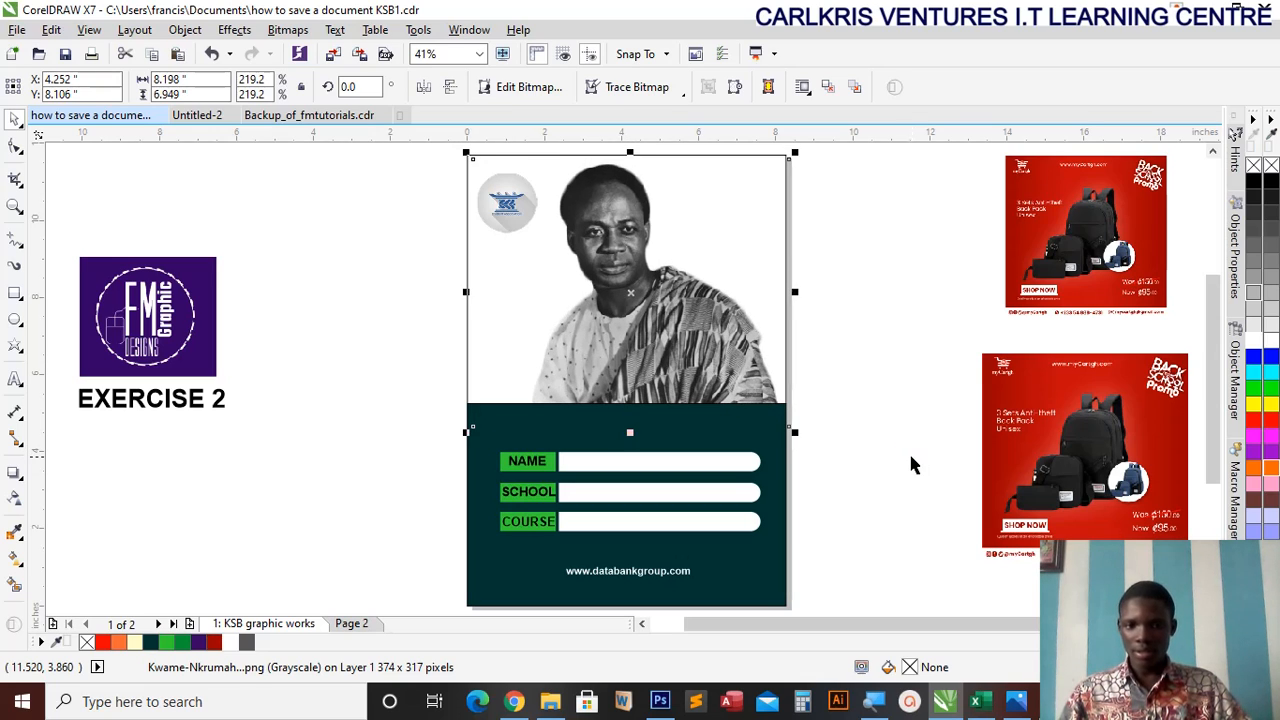
pyautogui.press('Down')
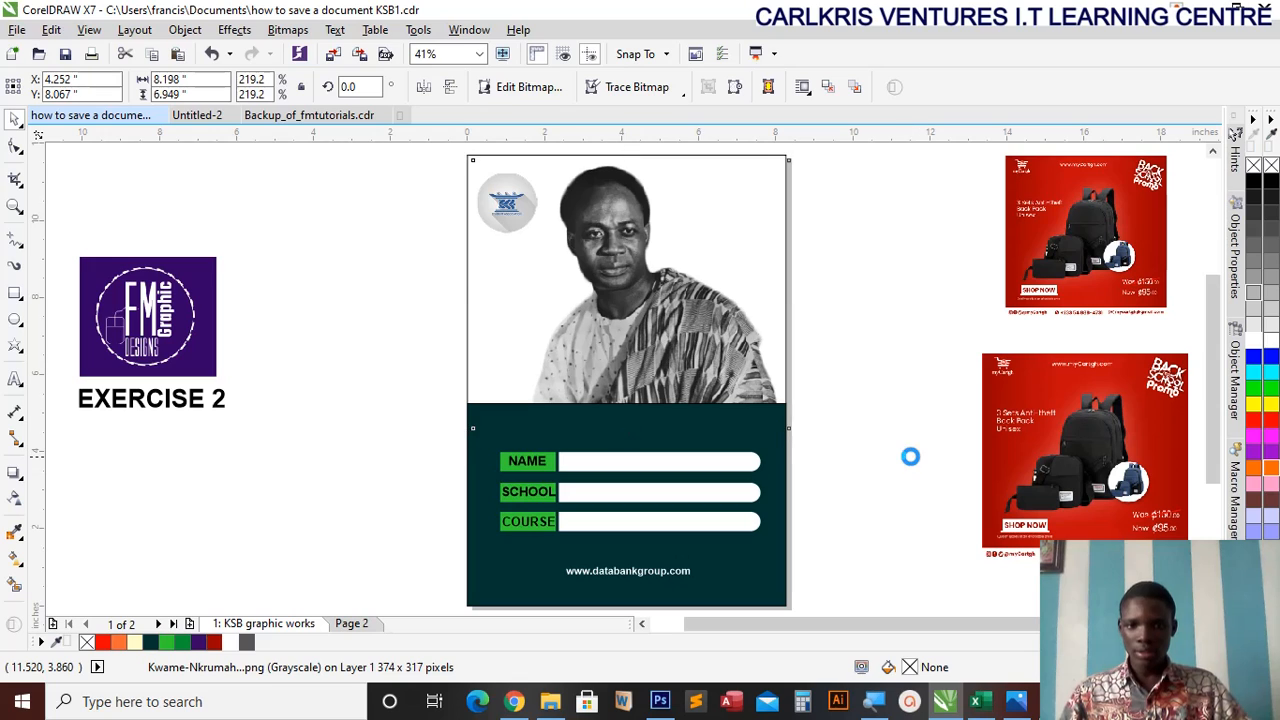
pyautogui.press('Up')
pyautogui.press('Right')
pyautogui.press('Right')
pyautogui.press('Right')
pyautogui.press('Right')
pyautogui.press('Right')
pyautogui.press('Right')
pyautogui.press('Right')
pyautogui.press('Right')
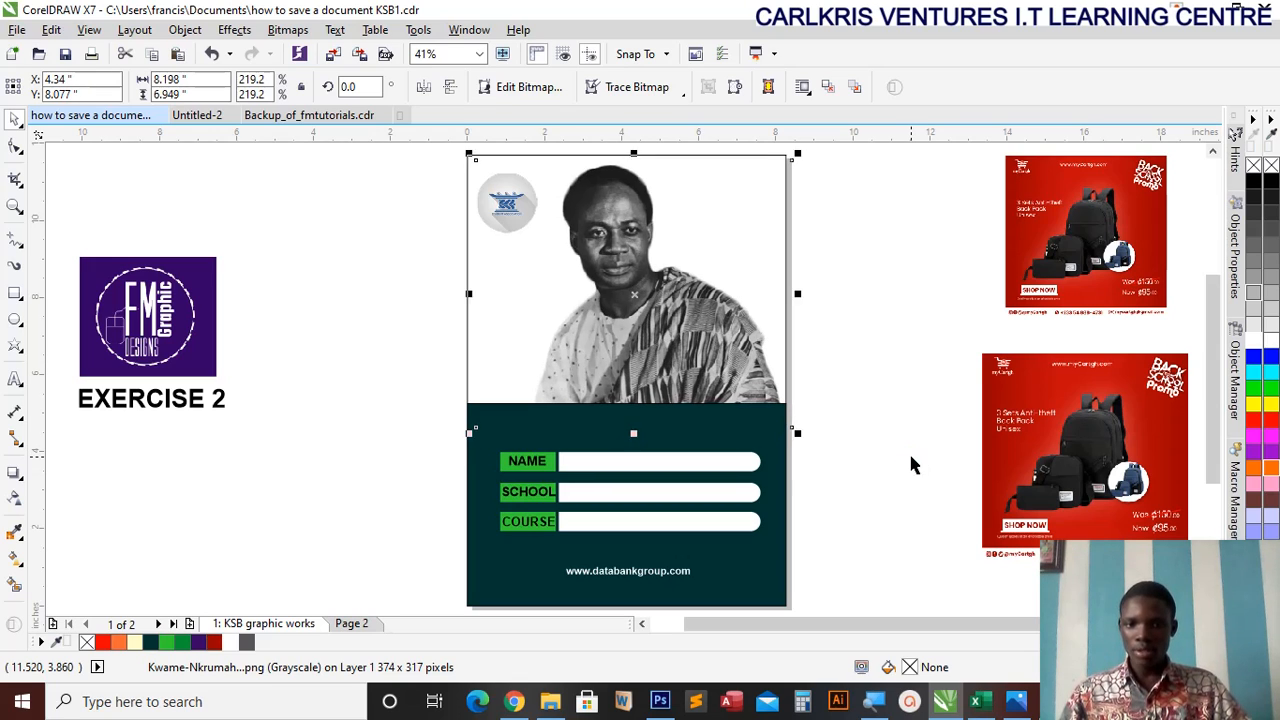
pyautogui.press('Down')
pyautogui.press('Down')
pyautogui.press('Down')
pyautogui.press('Down')
pyautogui.press('Down')
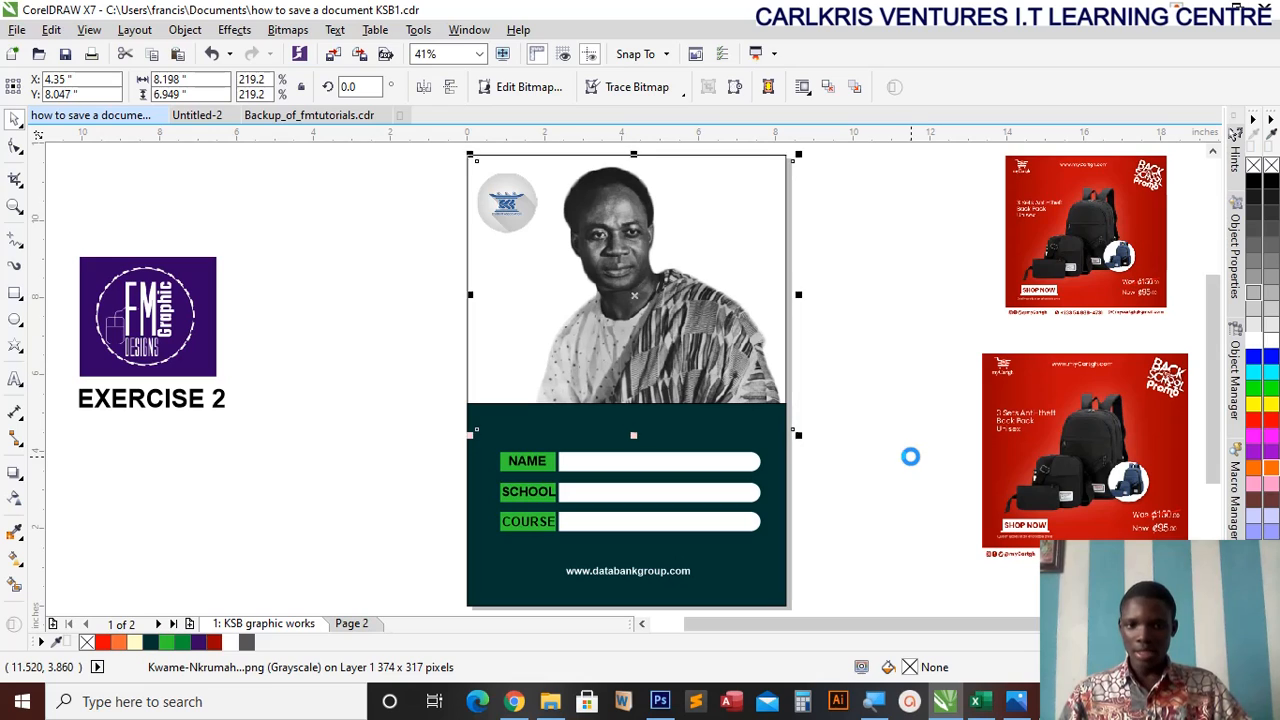
# - Nudge the portrait up to about Y 8.24 inches so the head sits just below the page's upper edge
pyautogui.press('Up')
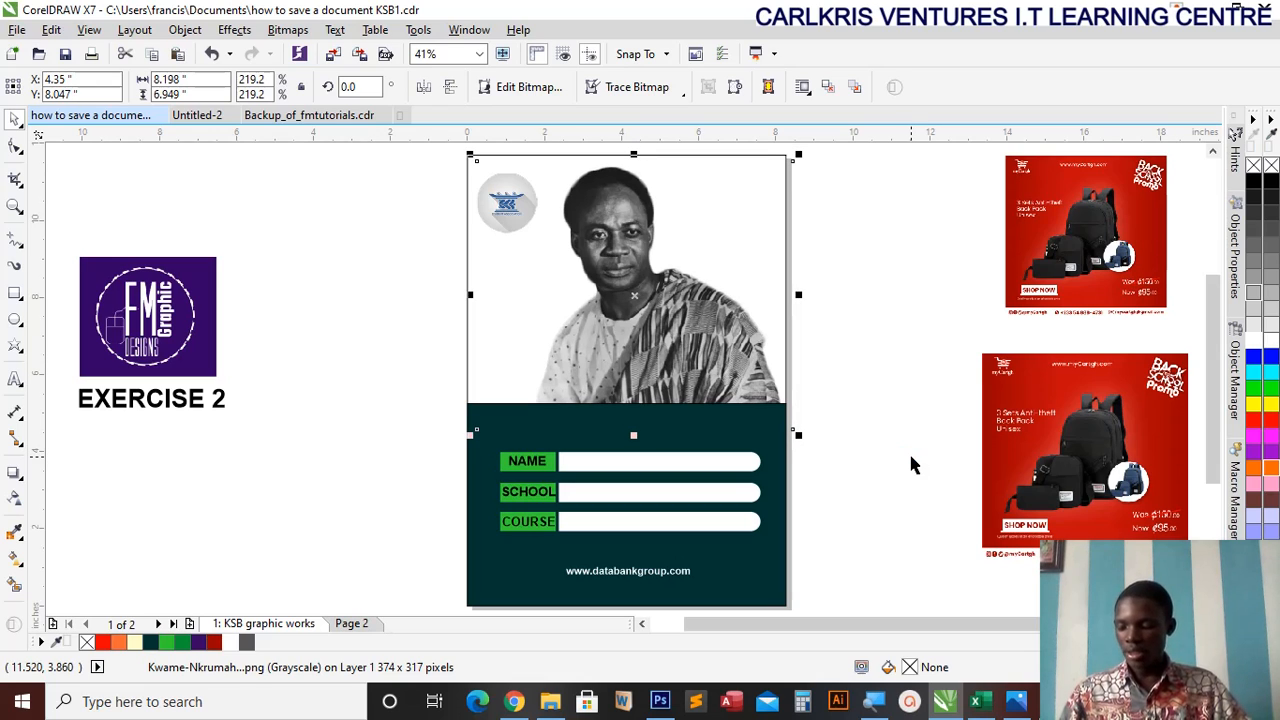
pyautogui.press('Up')
pyautogui.press('Up')
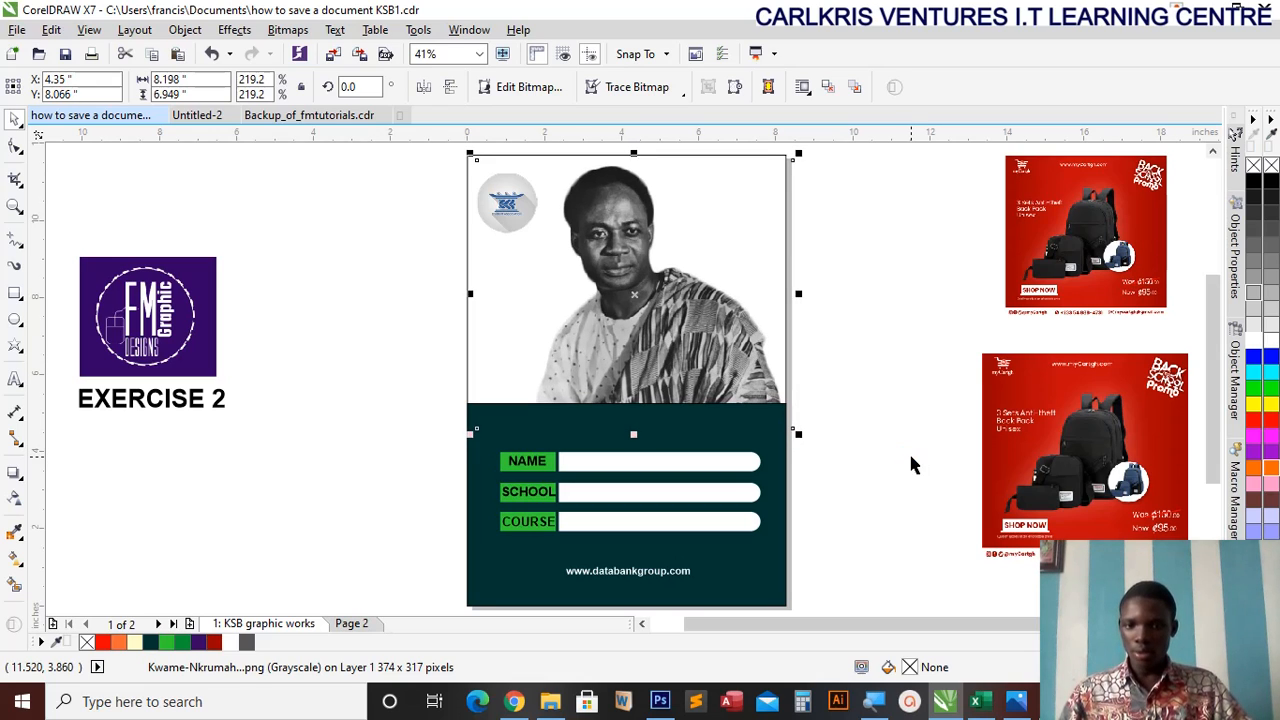
pyautogui.press('Up')
pyautogui.press('Up')
pyautogui.press('Up')
pyautogui.press('Up')
pyautogui.press('Up')
pyautogui.press('Up')
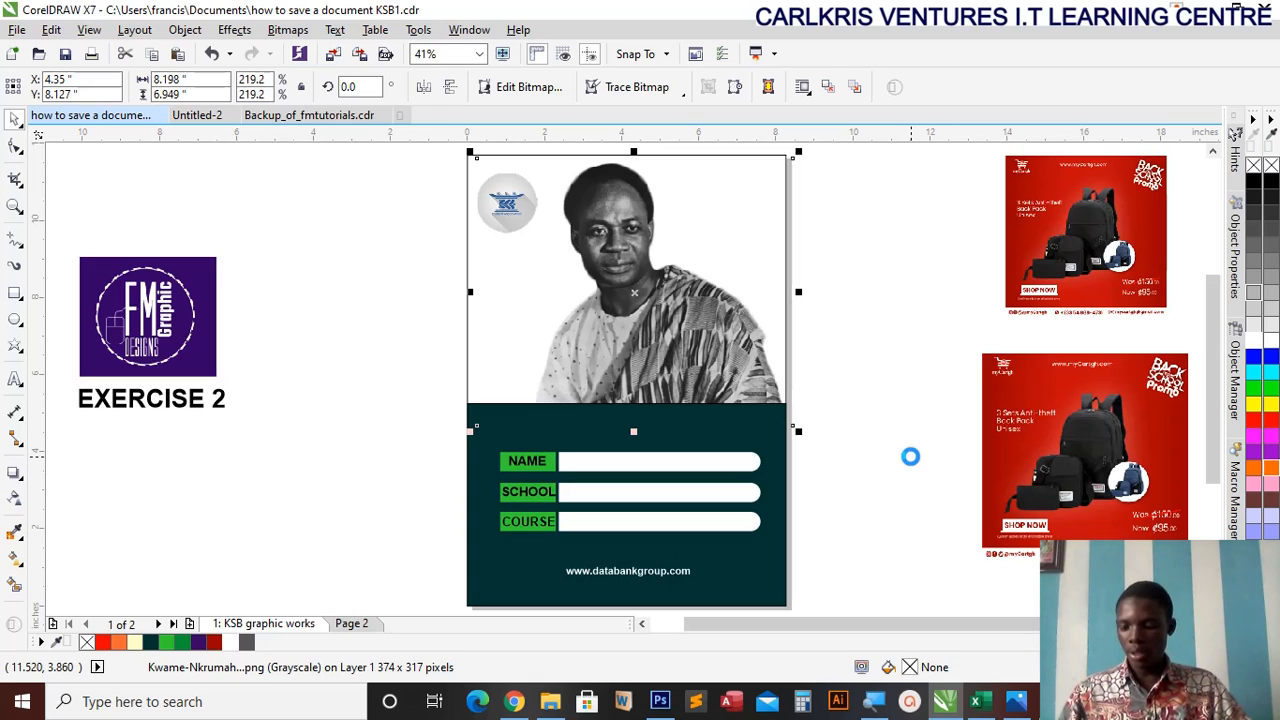
pyautogui.press('Up')
pyautogui.press('Up')
pyautogui.press('Up')
pyautogui.press('Up')
pyautogui.press('Up')
pyautogui.press('Up')
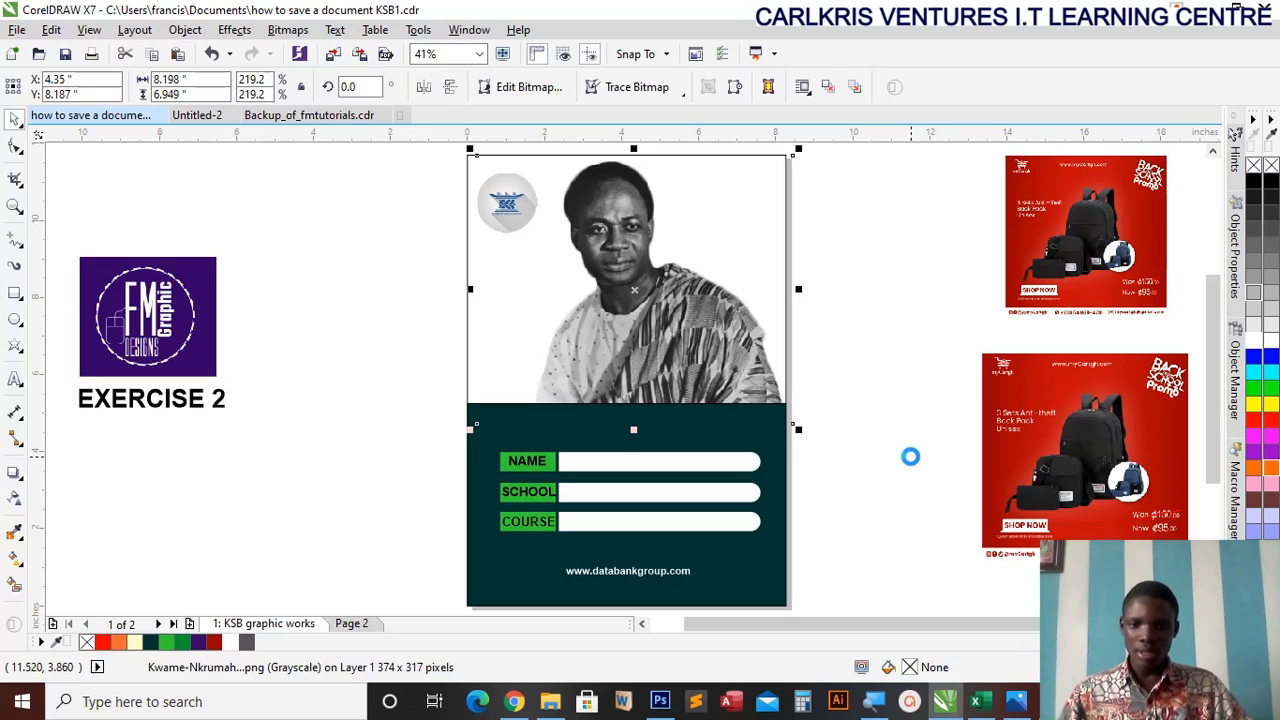
pyautogui.press('Up')
pyautogui.press('Up')
pyautogui.press('Up')
pyautogui.press('Up')
pyautogui.press('Up')
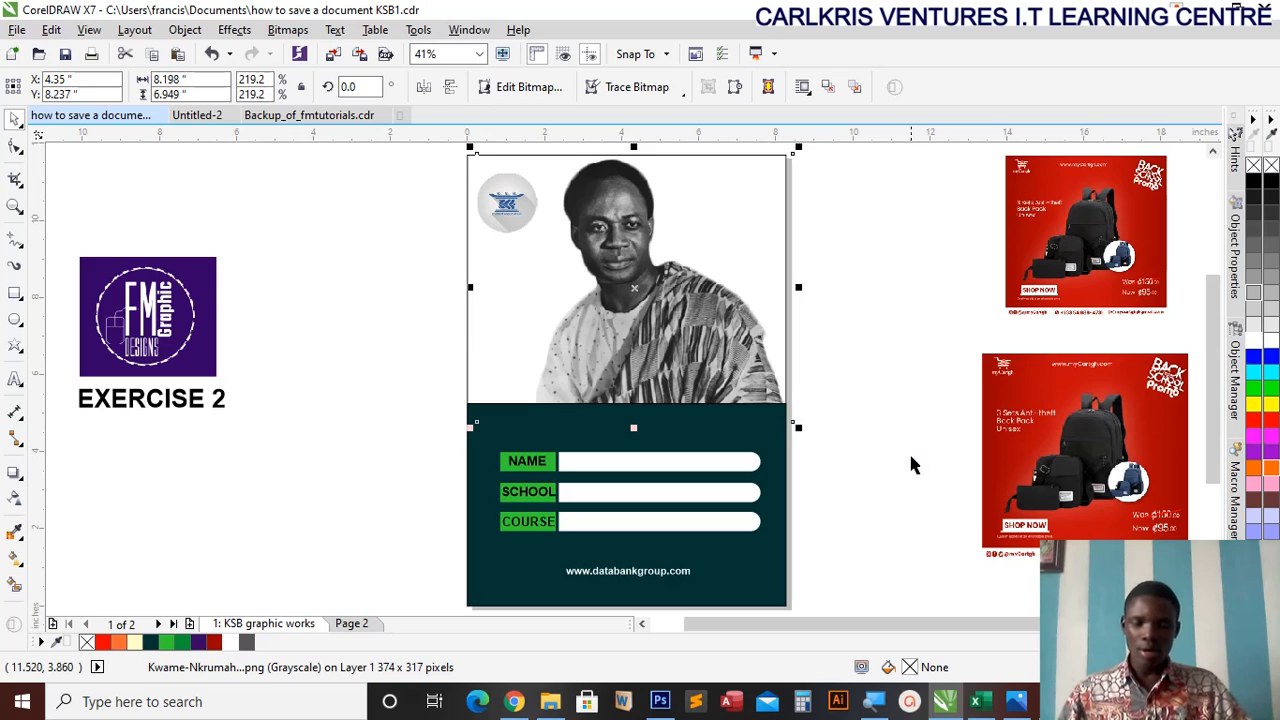
# - Scale the round logo down slightly, keeping its upper-left corner in place
pyautogui.click(503, 226)
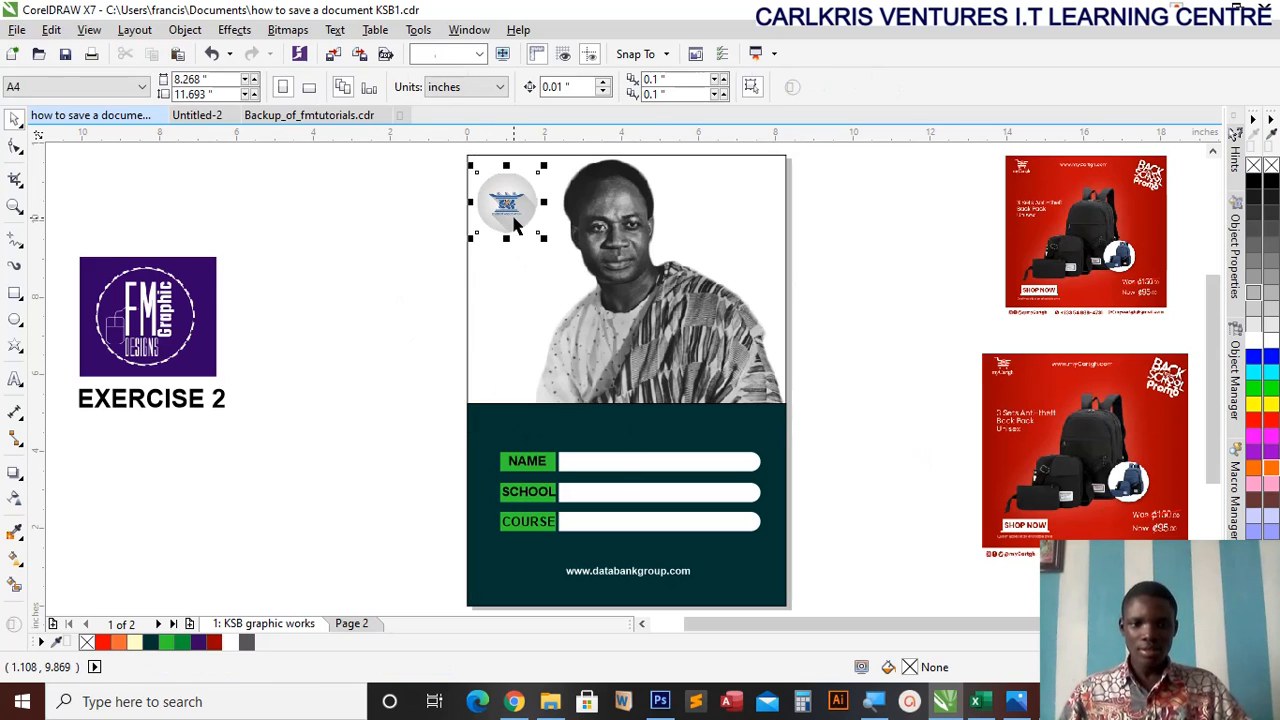
pyautogui.moveTo(543, 238); pyautogui.dragTo(537, 230)
# - Move the NAME, SCHOOL and COURSE labels with their white bars straight down to about Y 2.47 inches
pyautogui.moveTo(414, 429); pyautogui.dragTo(845, 588)
pyautogui.moveTo(422, 435); pyautogui.dragTo(852, 566)
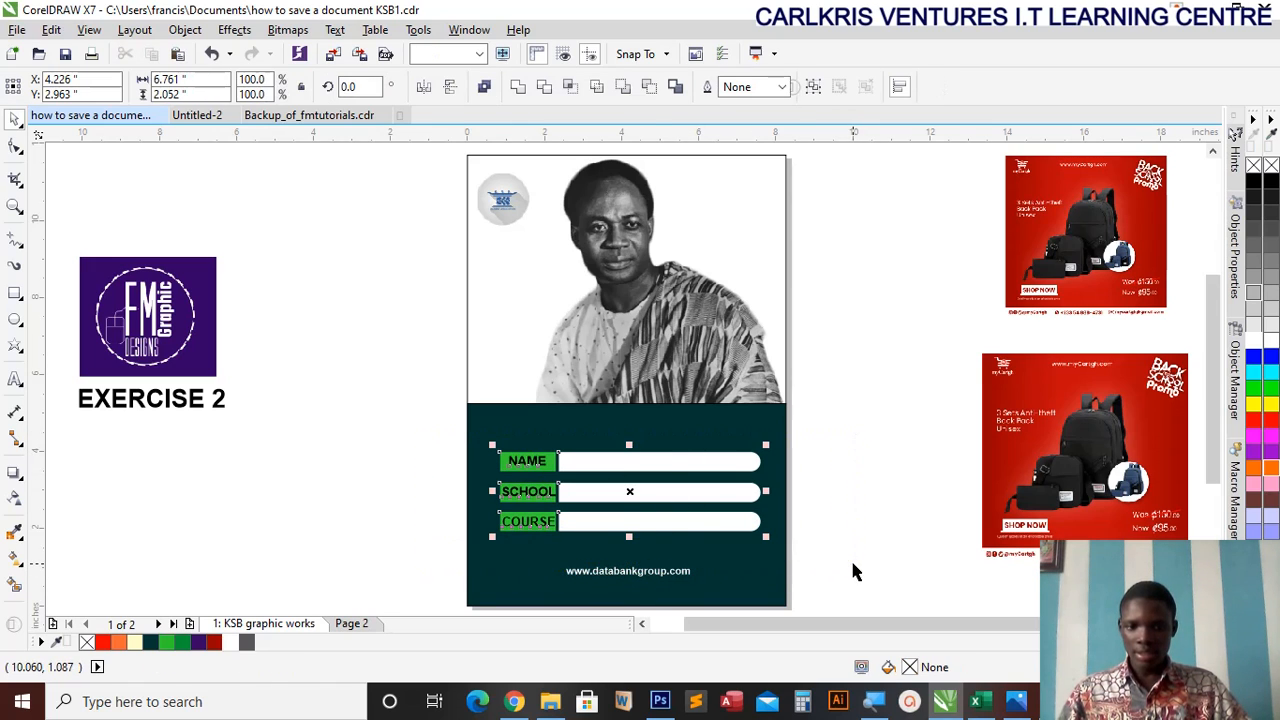
pyautogui.moveTo(591, 514); pyautogui.dragTo(593, 512)
pyautogui.press('Down')
pyautogui.press('Down')
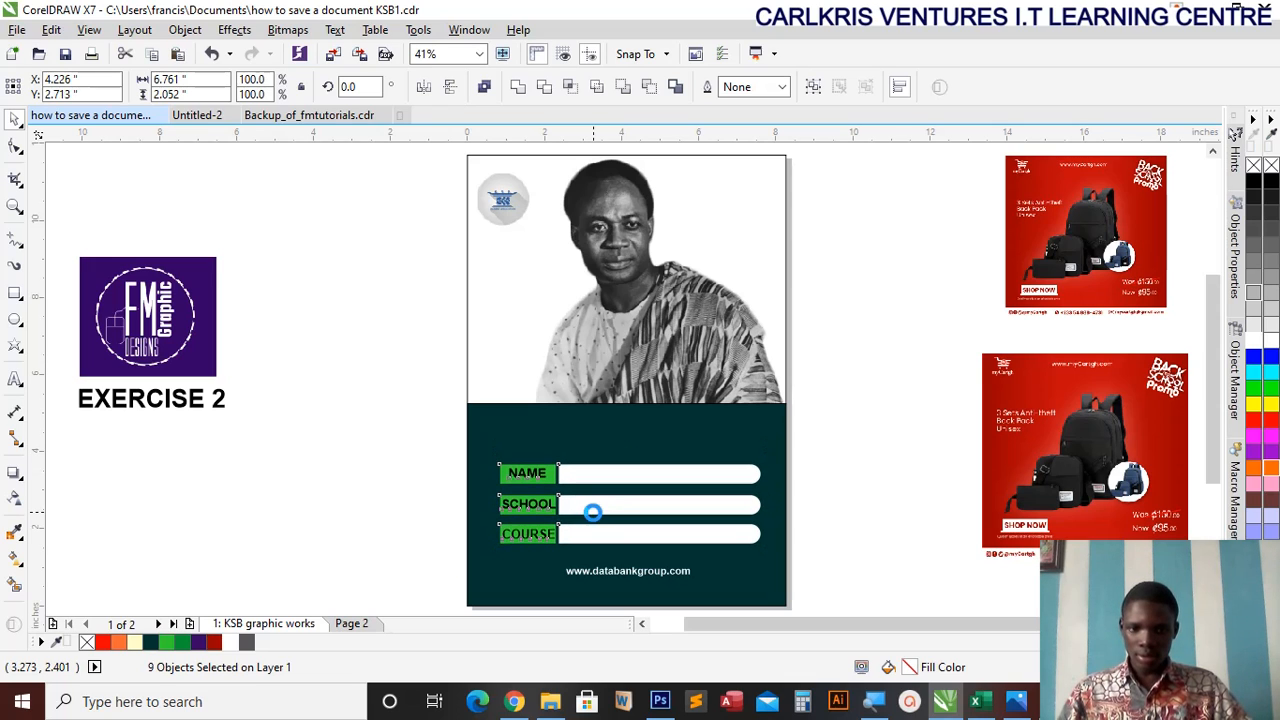
pyautogui.press('Down')
pyautogui.press('Down')
pyautogui.press('Down')
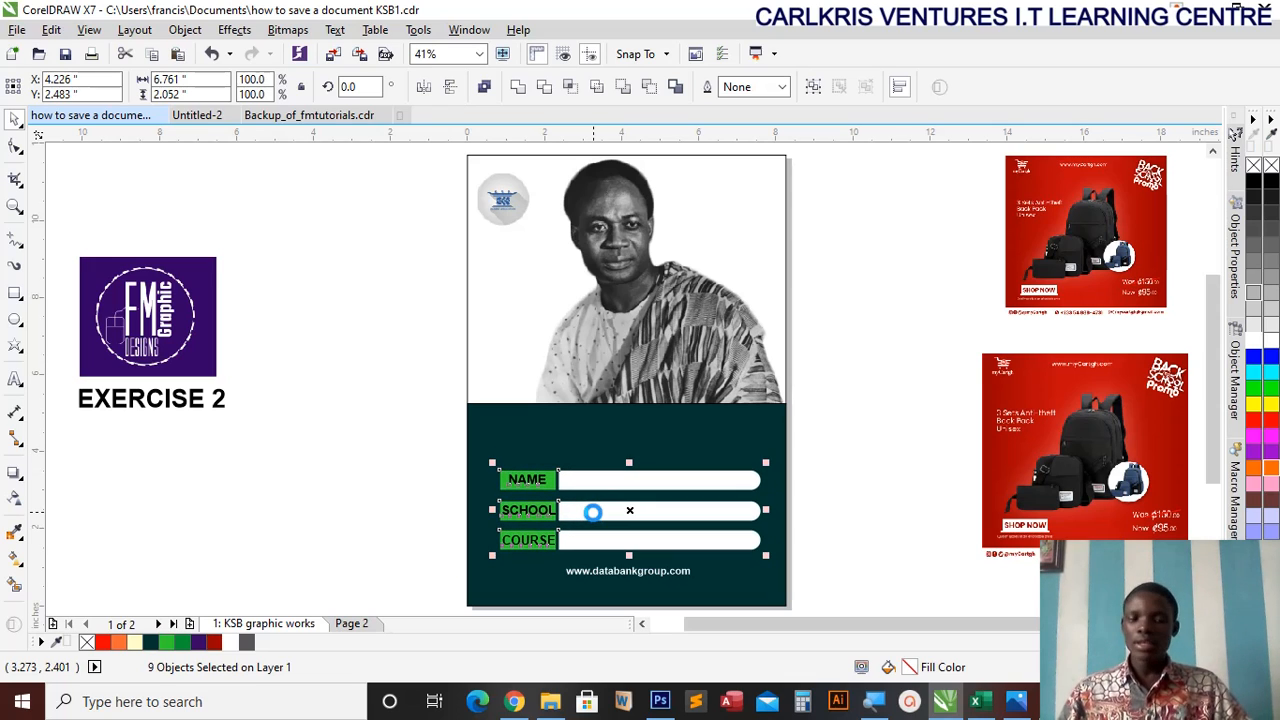
pyautogui.press('Down')
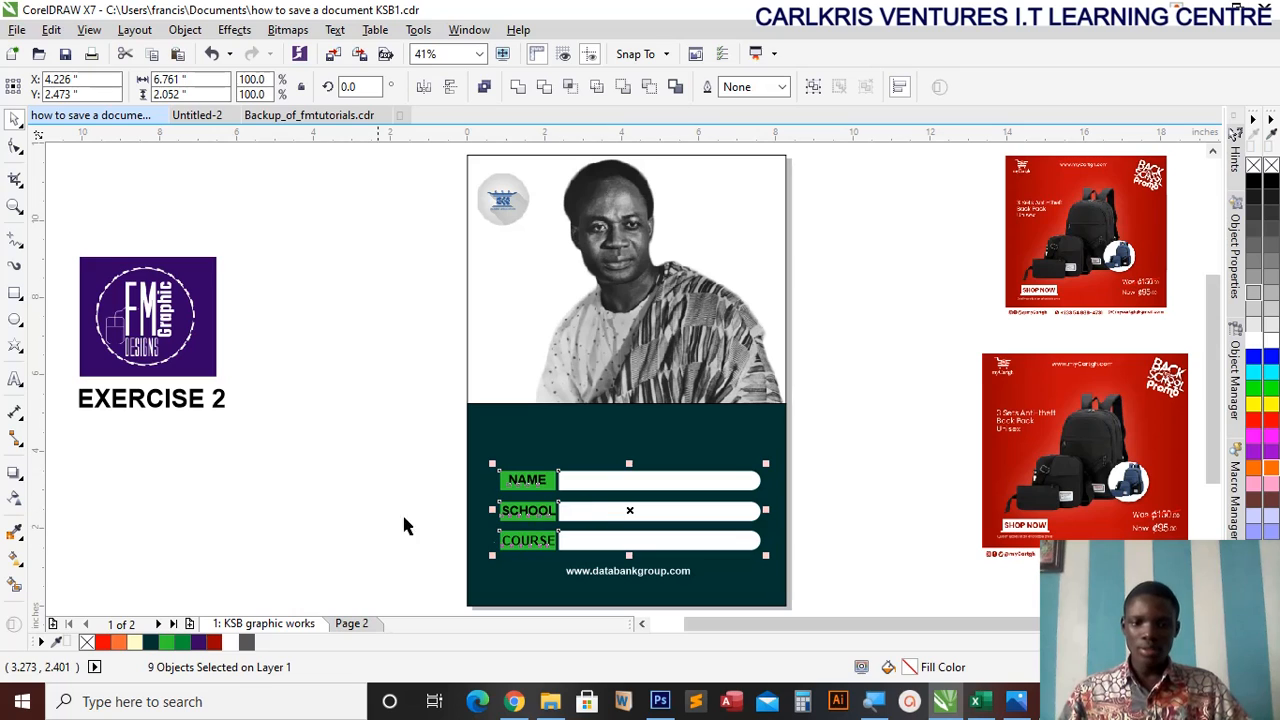
pyautogui.click(329, 500)
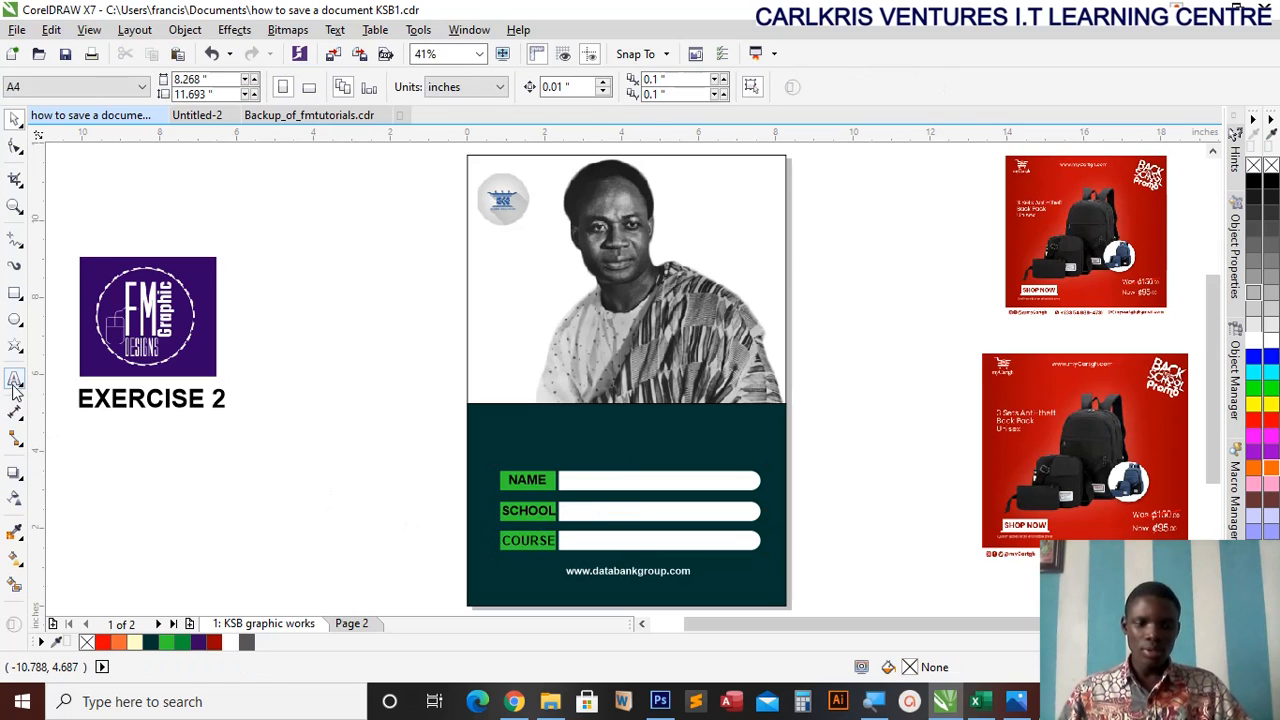
# - Add the artistic text "GHANA SCHOOLS" in 24 pt Arial and place it on the green panel above the NAME row
pyautogui.click(297, 512)
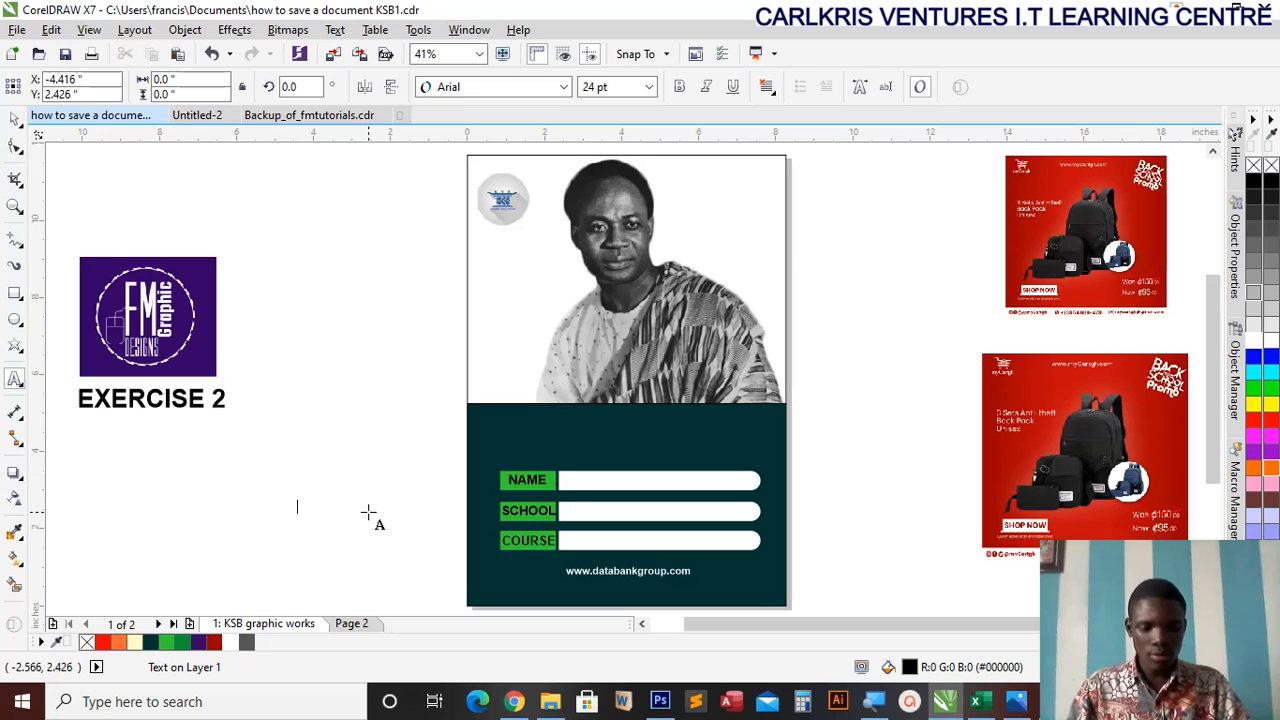
pyautogui.write('GHANA SCHOOLS')
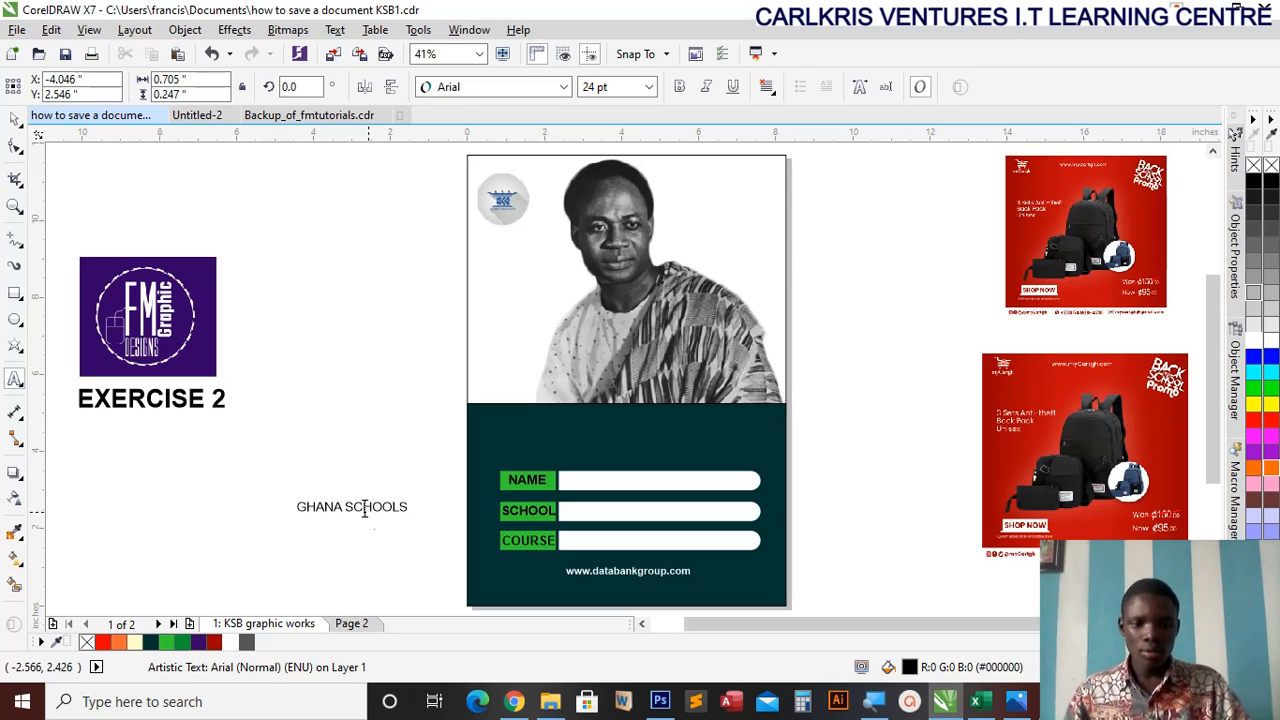
pyautogui.hotkey('ctrl', 'space')
pyautogui.moveTo(352, 506); pyautogui.dragTo(547, 443)
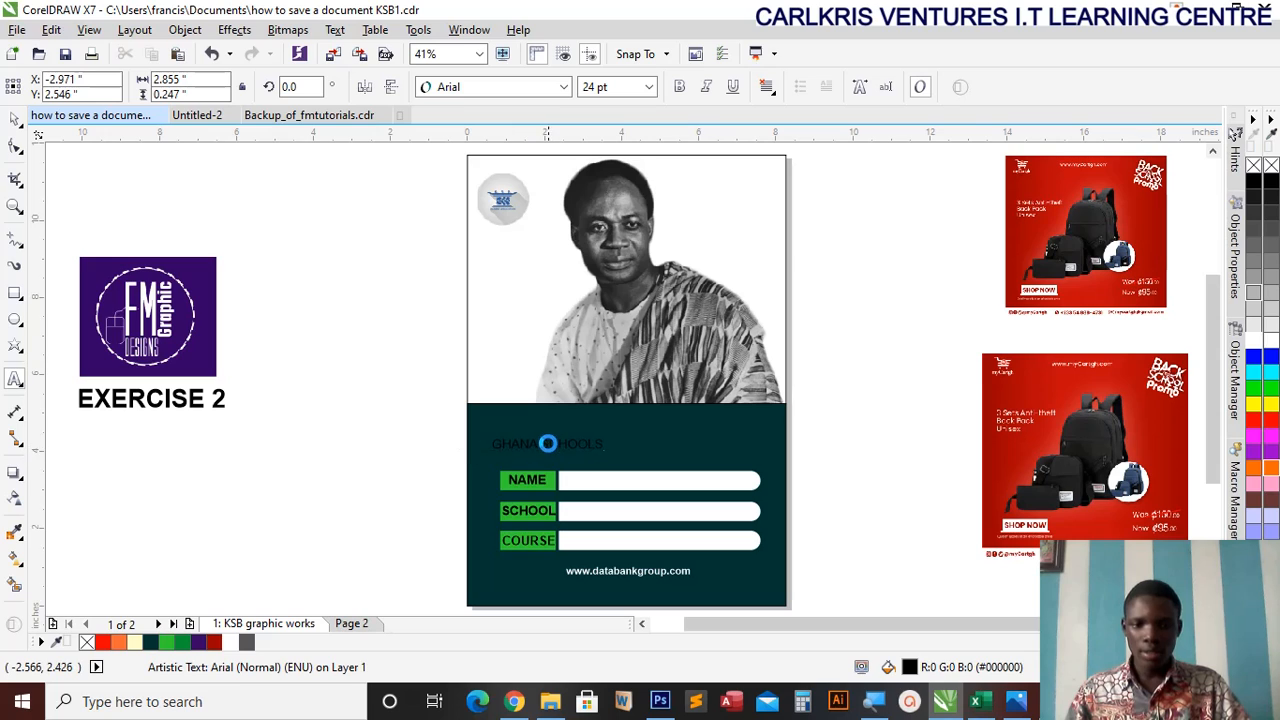
pyautogui.click(15, 119)
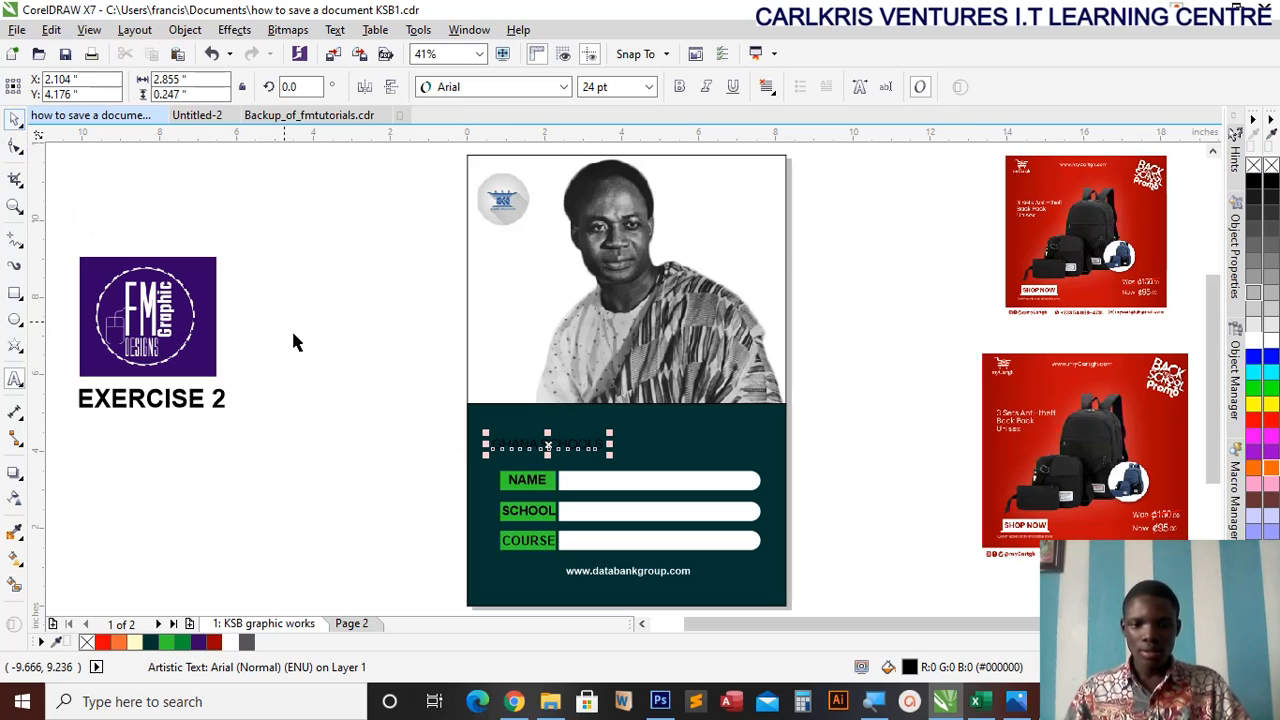
# - Format the GHANA SCHOOLS text as bold pale yellow and shift it slightly down and right, closer to the NAME row
pyautogui.click(136, 643)
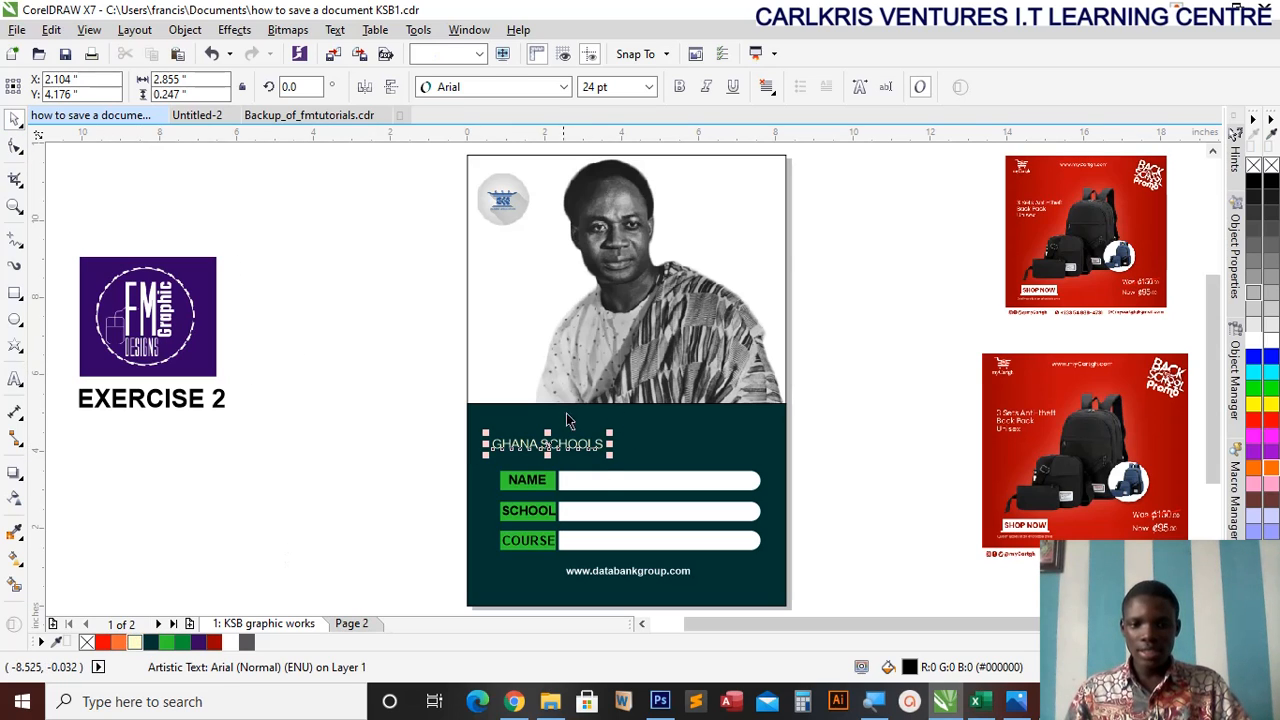
pyautogui.moveTo(548, 444); pyautogui.dragTo(552, 448)
pyautogui.click(679, 91)
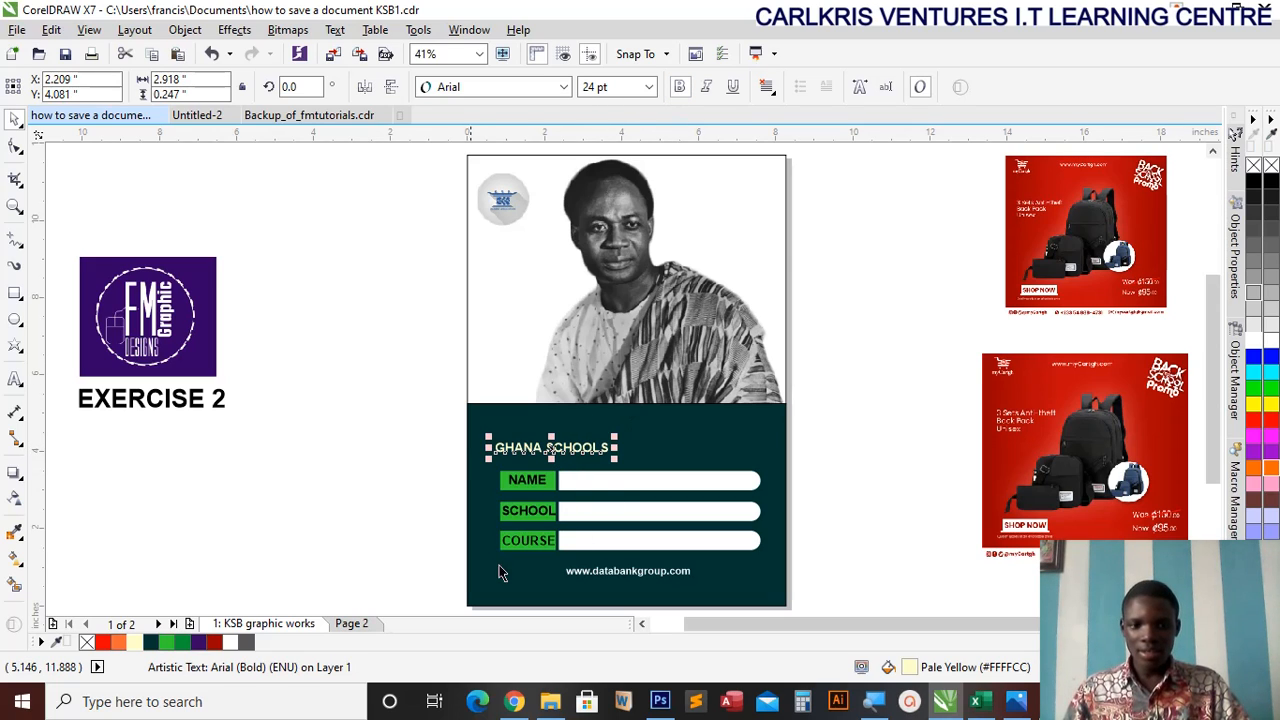
# - Recolour the GHANA SCHOOLS text white
pyautogui.click(231, 644)
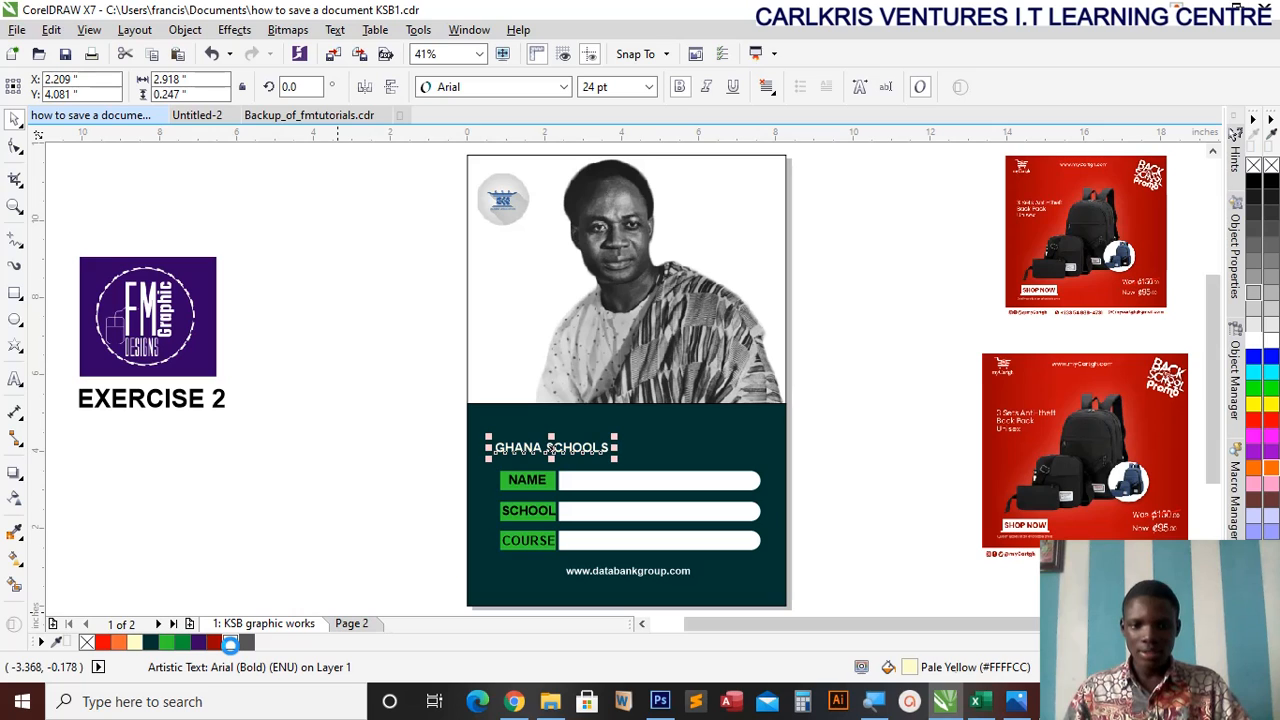
pyautogui.click(304, 477)
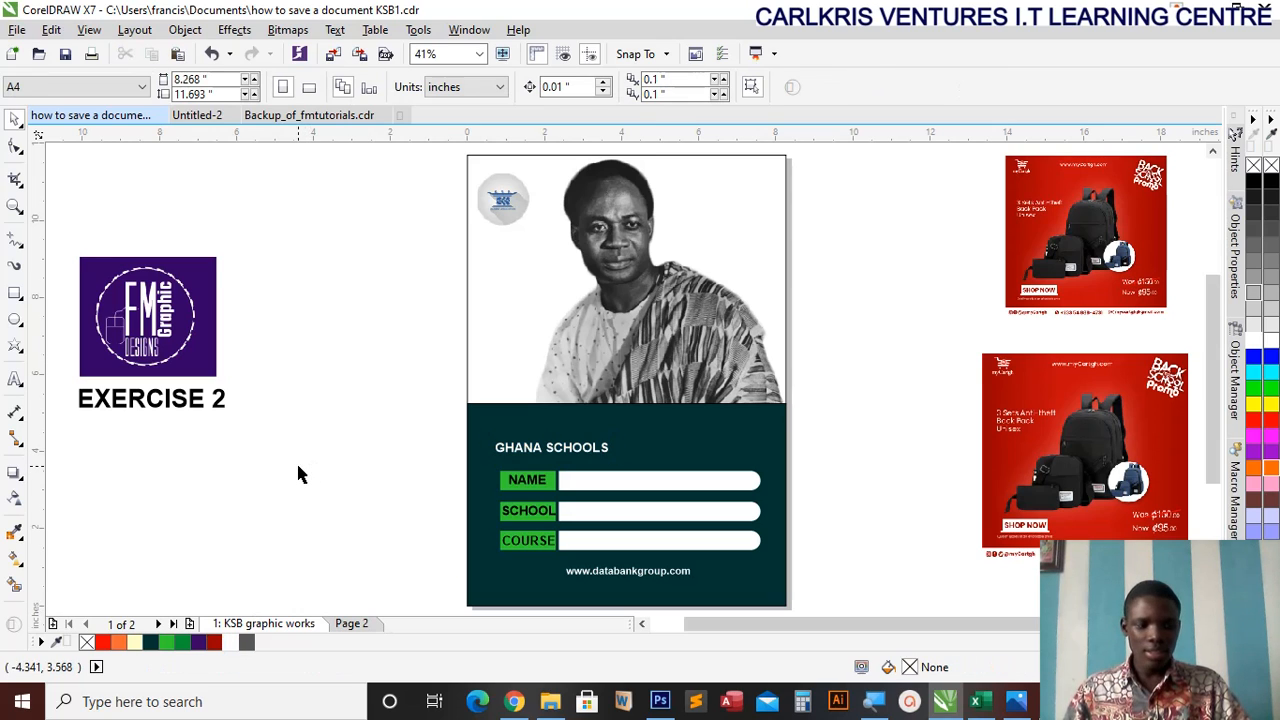
# - Add the artistic text "NOTE 1" and place it on the green panel directly above GHANA SCHOOLS, aligned with its left edge
pyautogui.scroll(4, 550, 452)
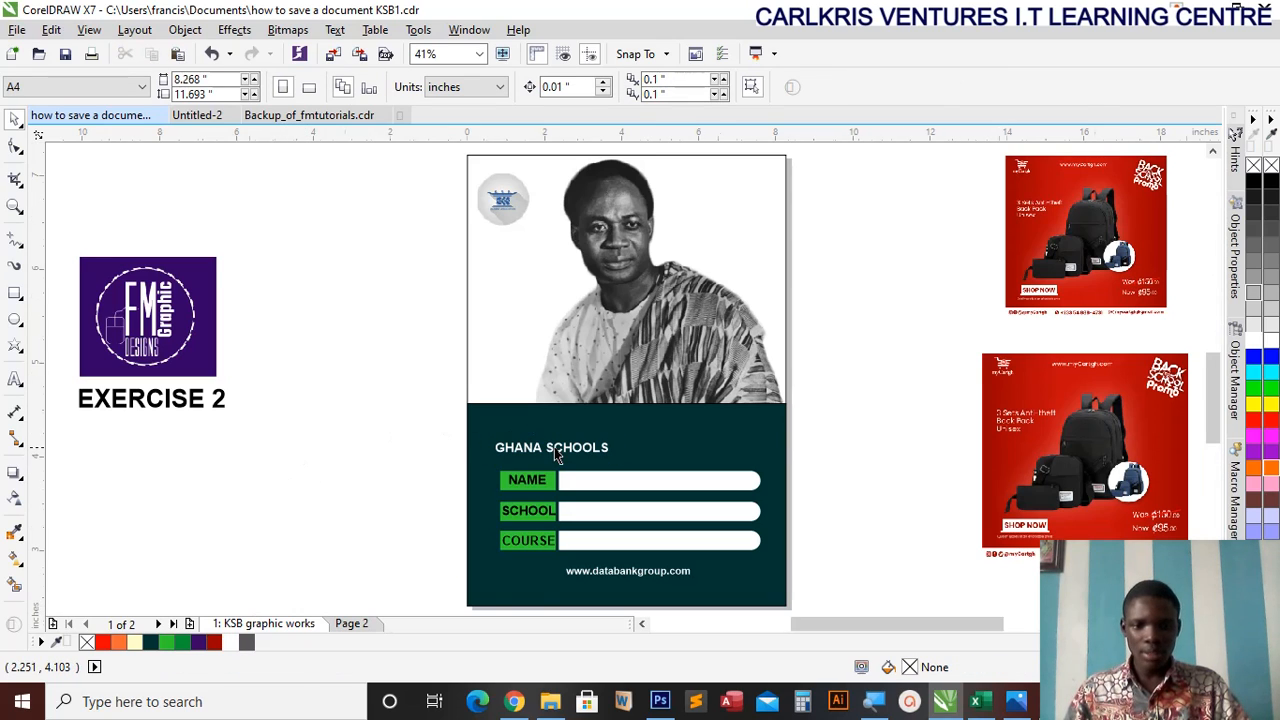
pyautogui.click(15, 380)
pyautogui.click(127, 372)
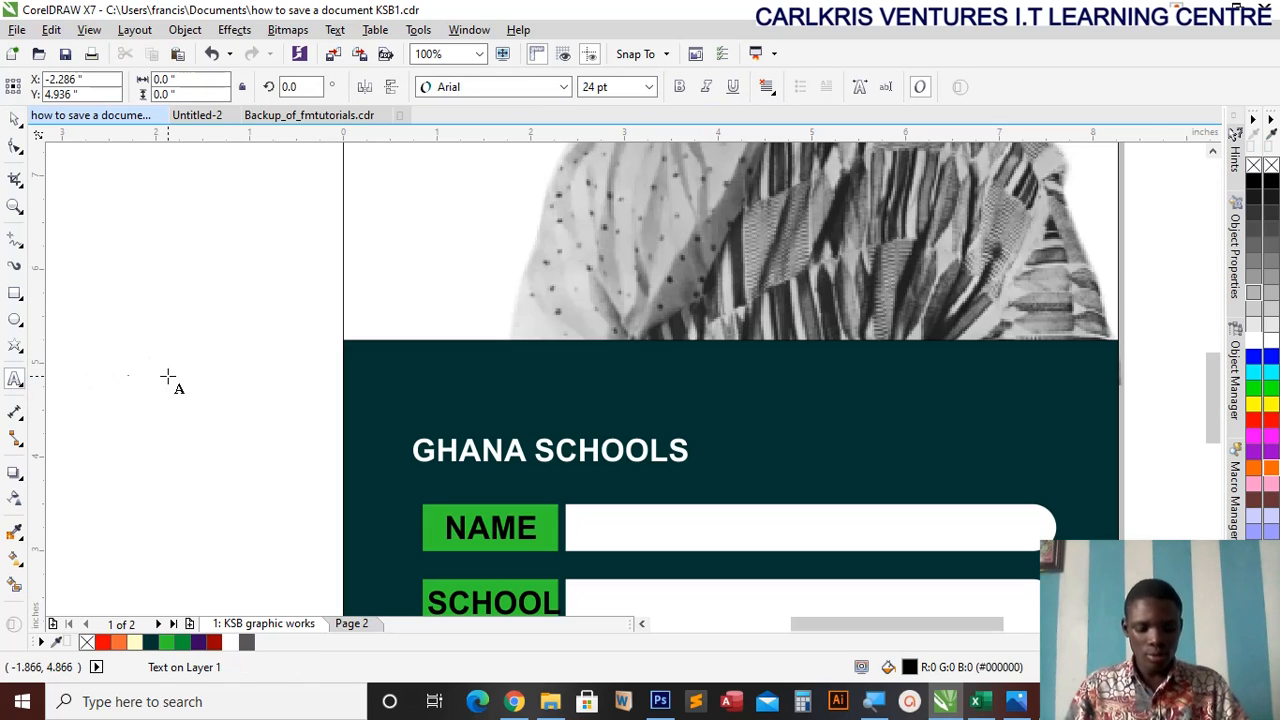
pyautogui.write('n')
pyautogui.press('BackSpace')
pyautogui.write('NOT')
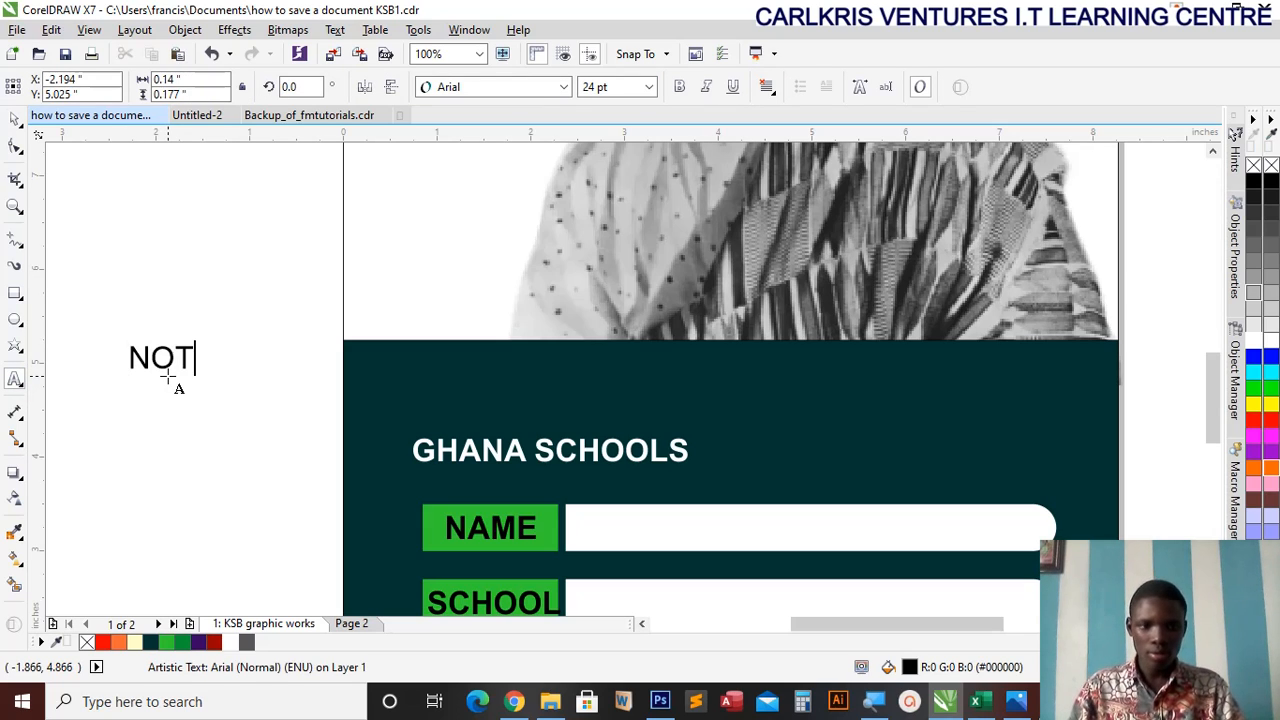
pyautogui.write('E 1')
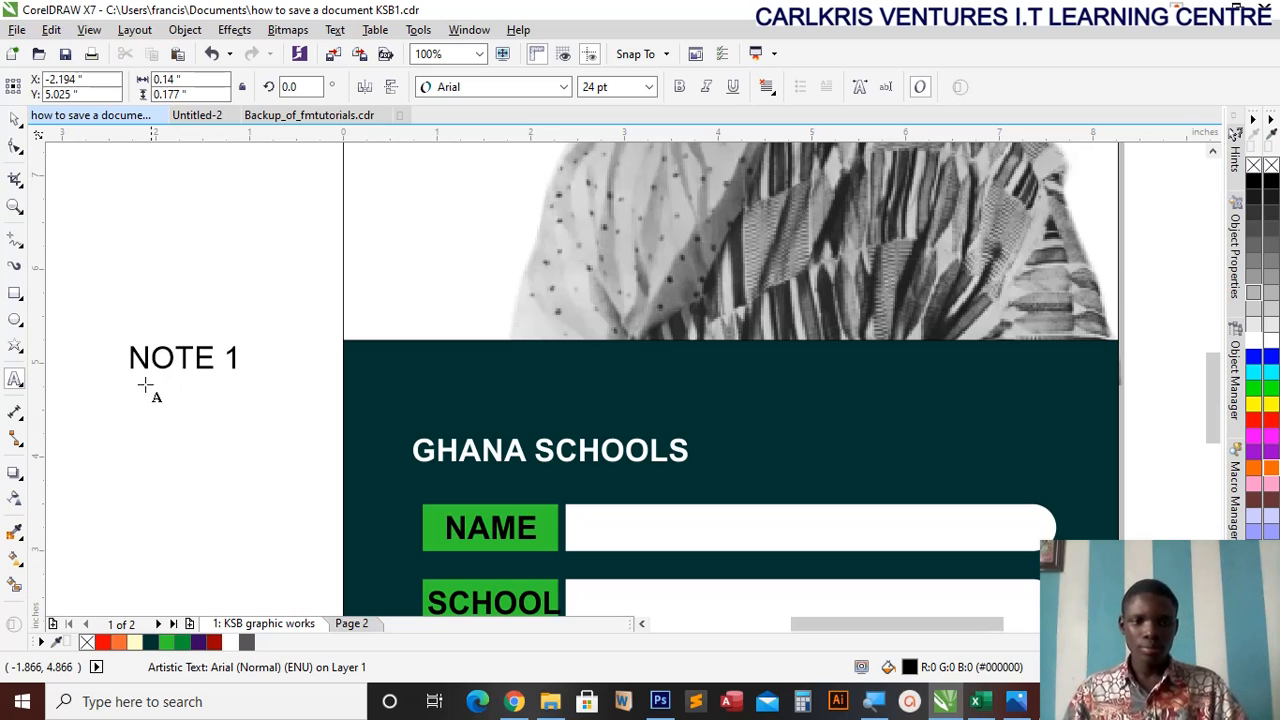
pyautogui.press('Escape')
pyautogui.moveTo(182, 354); pyautogui.dragTo(465, 414)
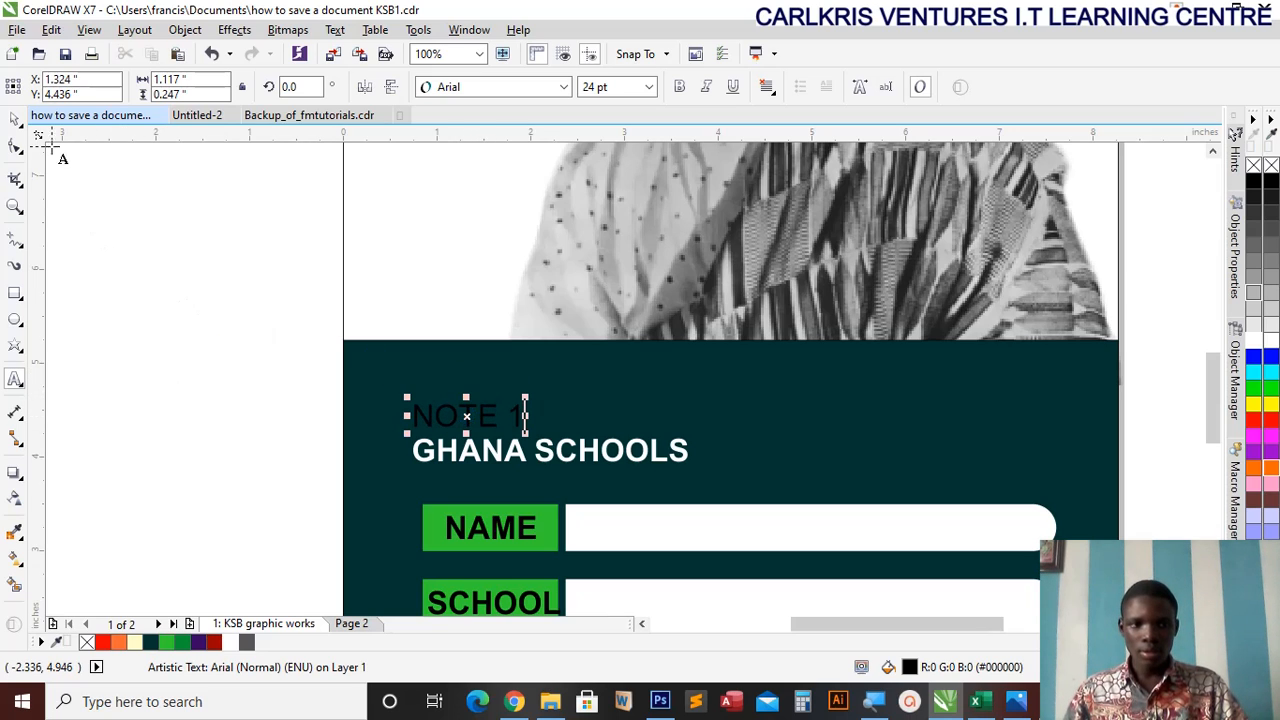
# - Format the NOTE 1 text in Teko SemiBold, scale it up to about 43 pt and colour it white
pyautogui.click(14, 119)
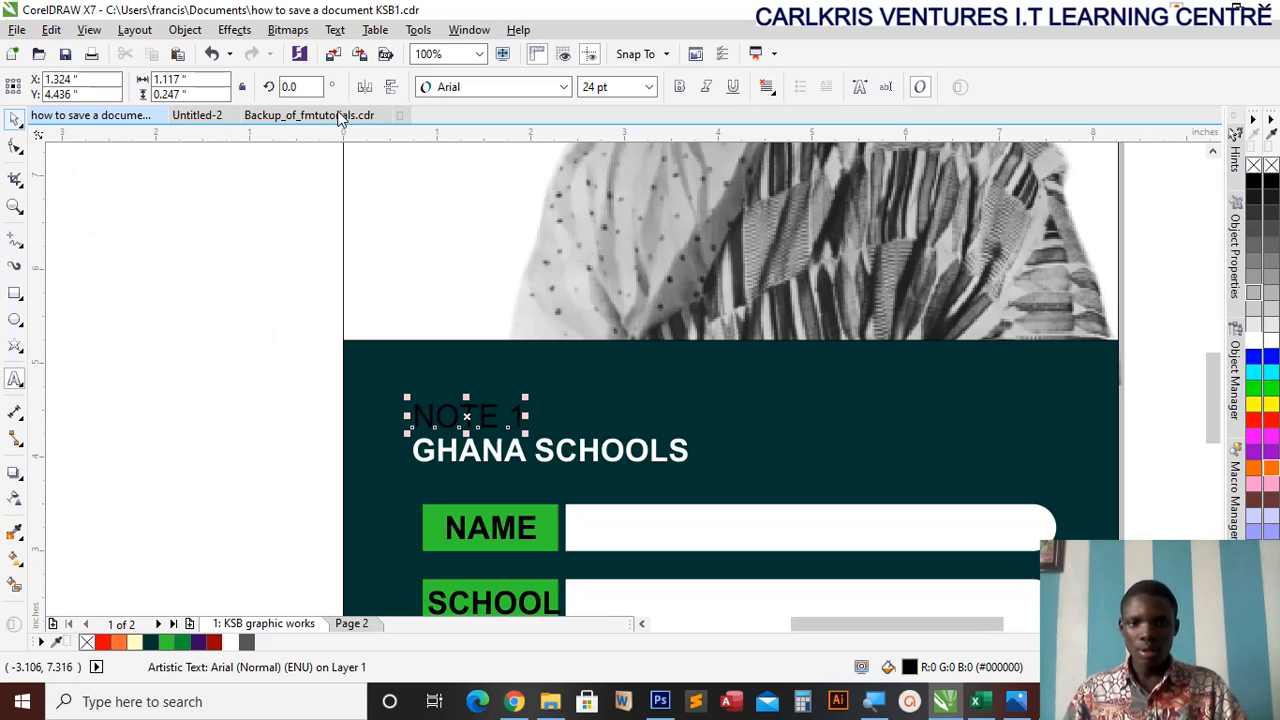
pyautogui.click(681, 87)
pyautogui.click(565, 88)
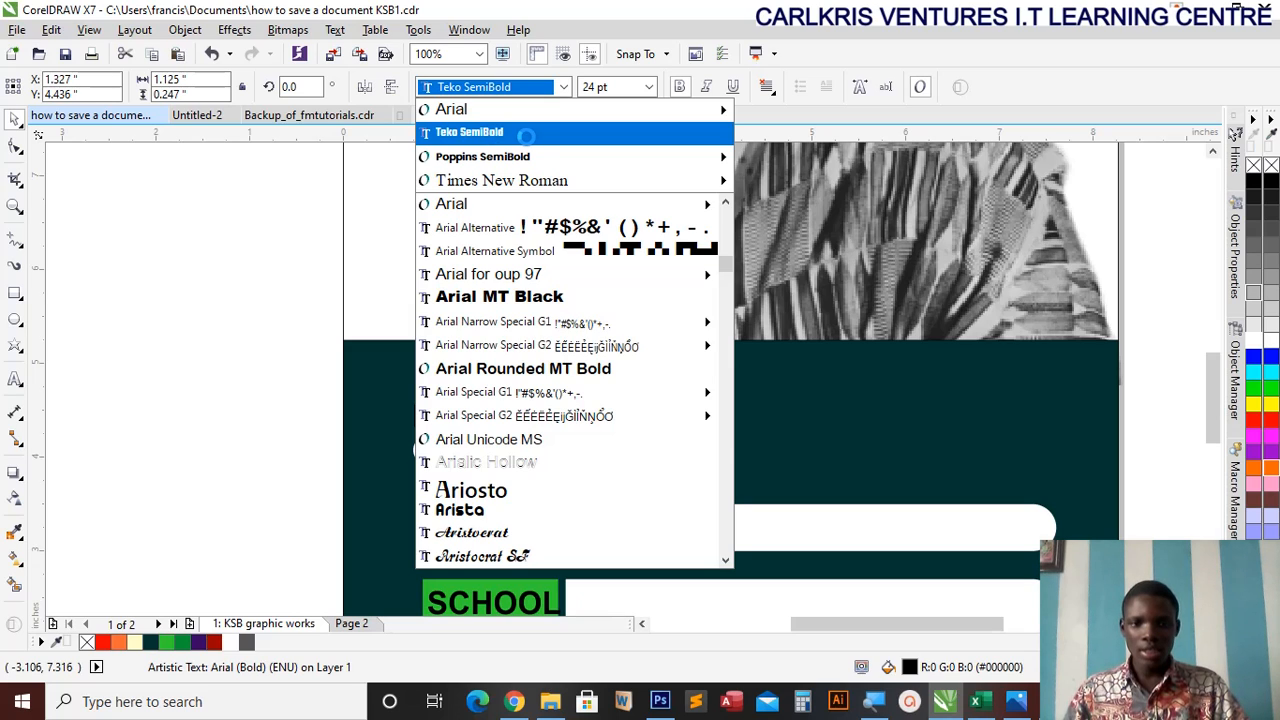
pyautogui.click(525, 134)
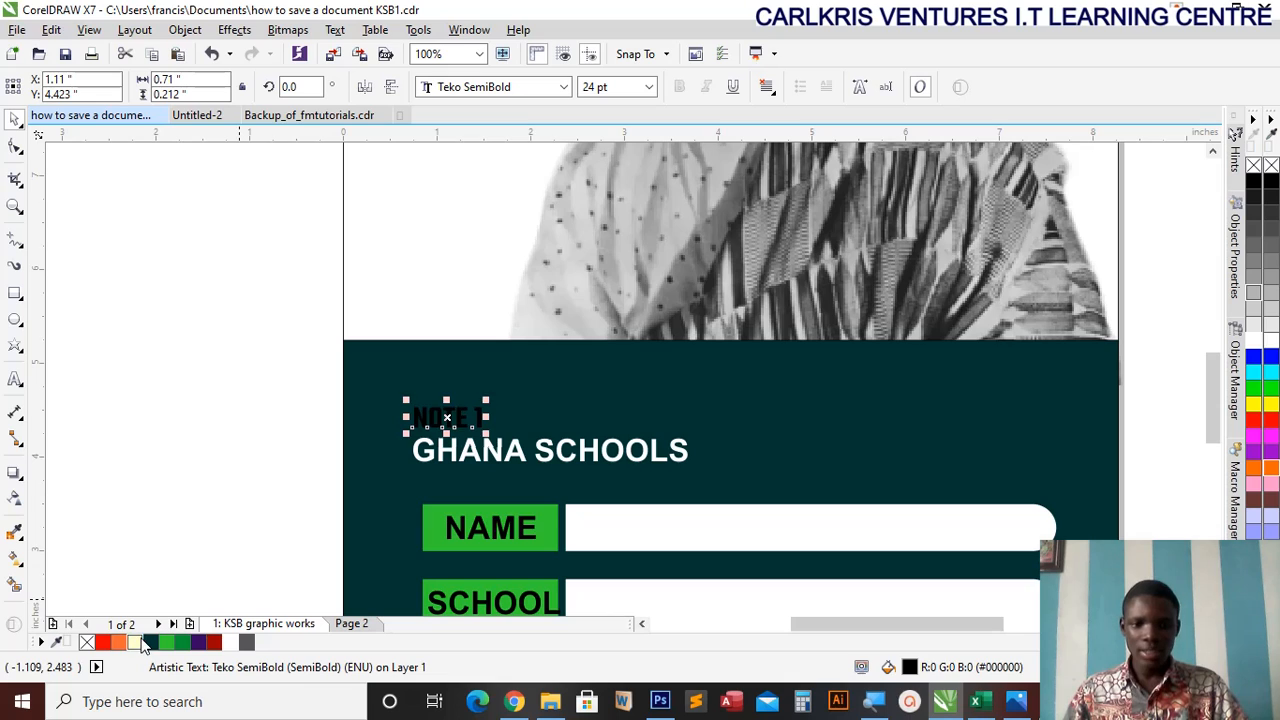
pyautogui.click(141, 643)
pyautogui.moveTo(487, 402); pyautogui.dragTo(535, 366)
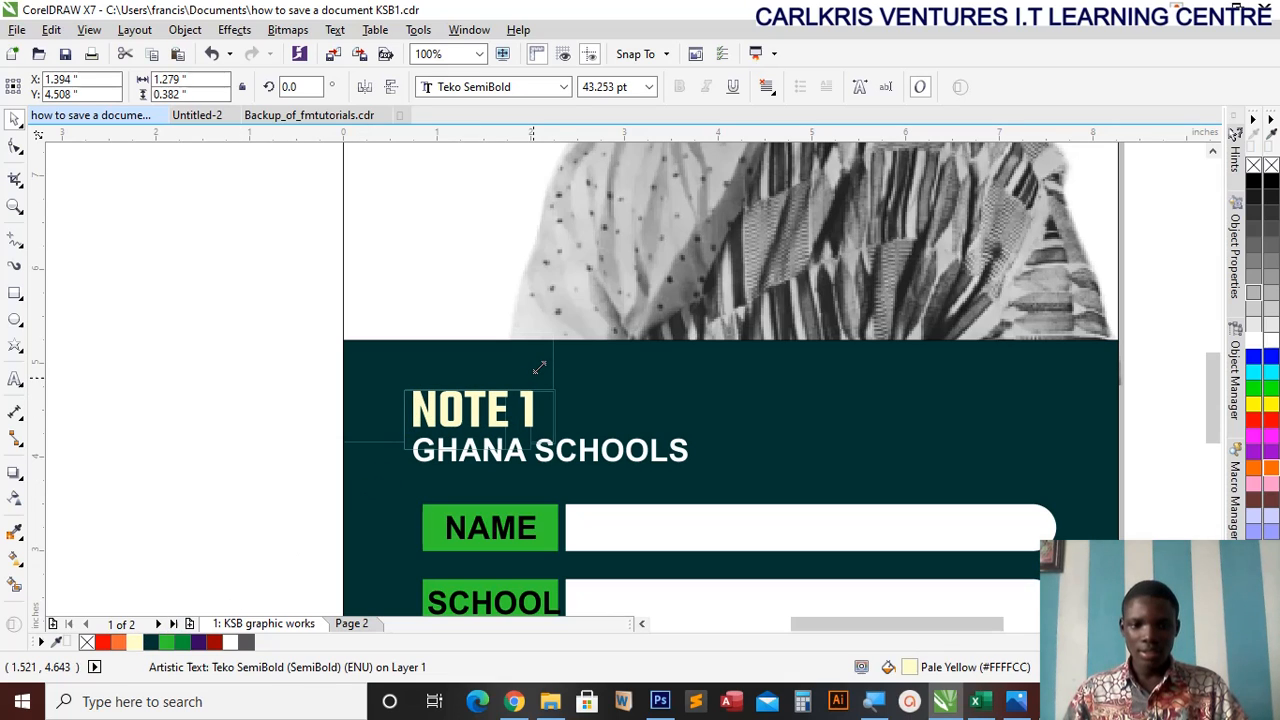
pyautogui.click(231, 643)
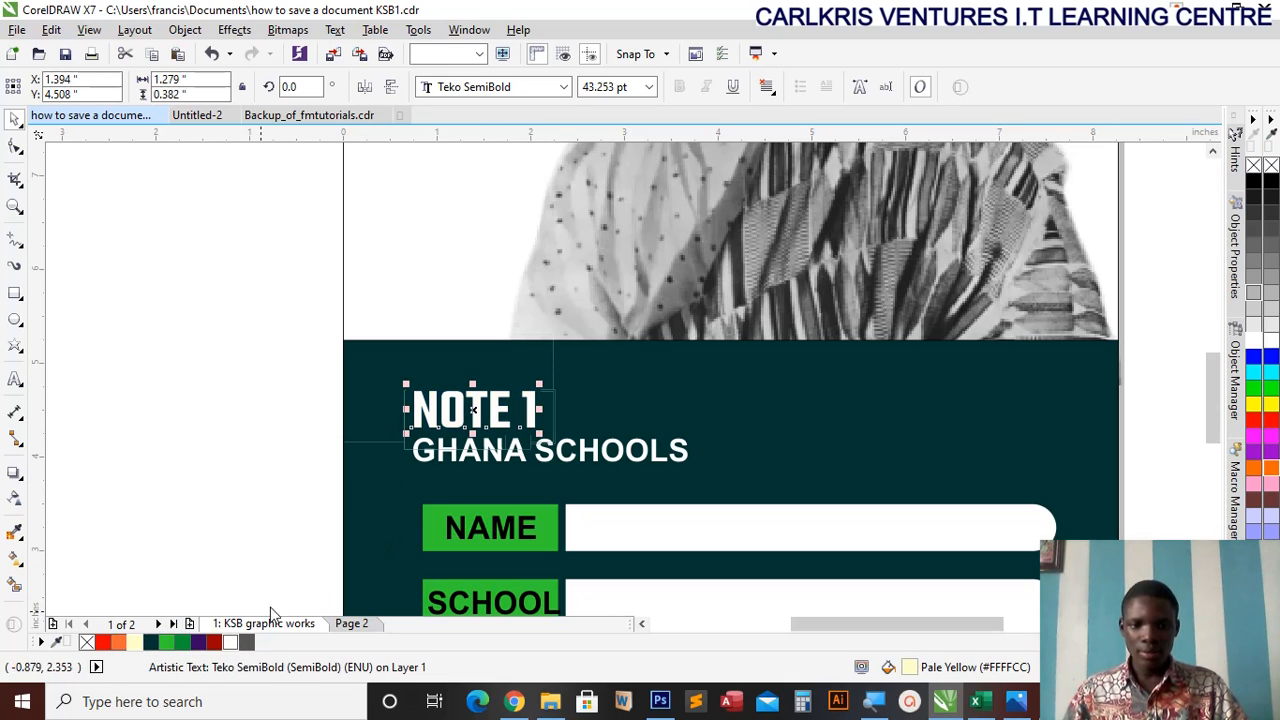
# - Nudge the GHANA SCHOOLS text slightly left and down to about X 2.16, Y 4.05 inches
pyautogui.click(455, 460)
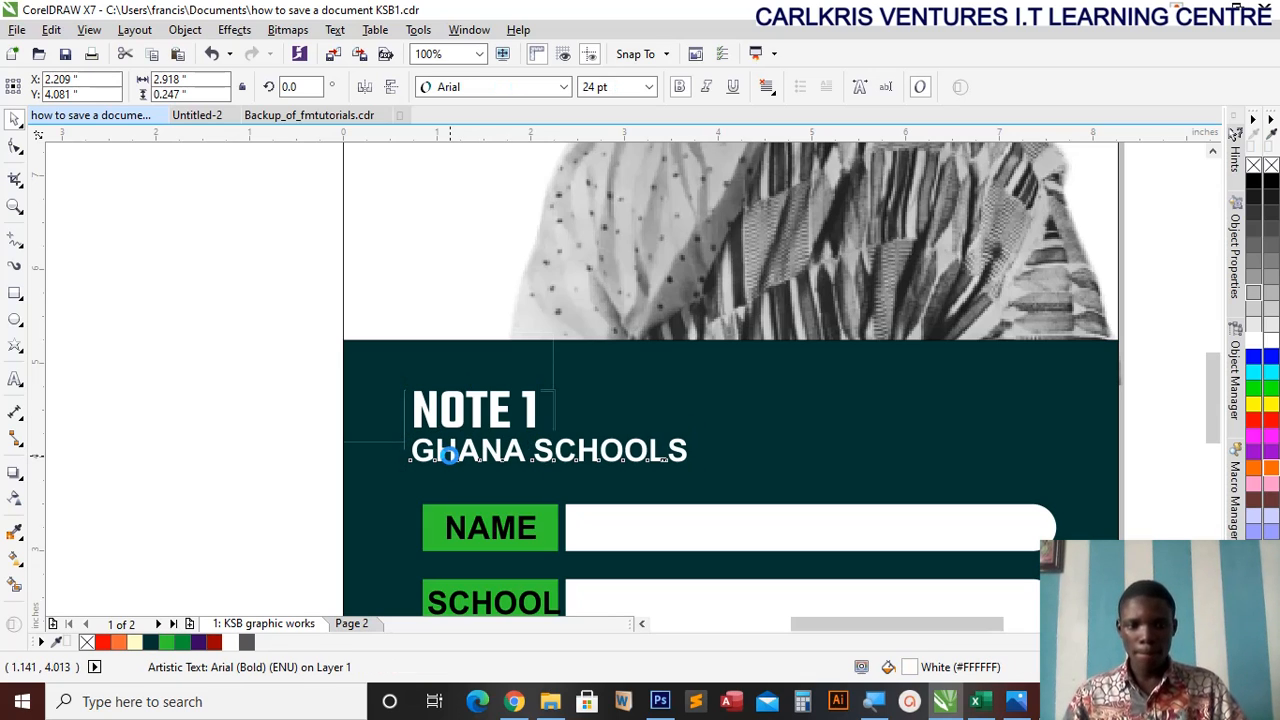
pyautogui.press('Right')
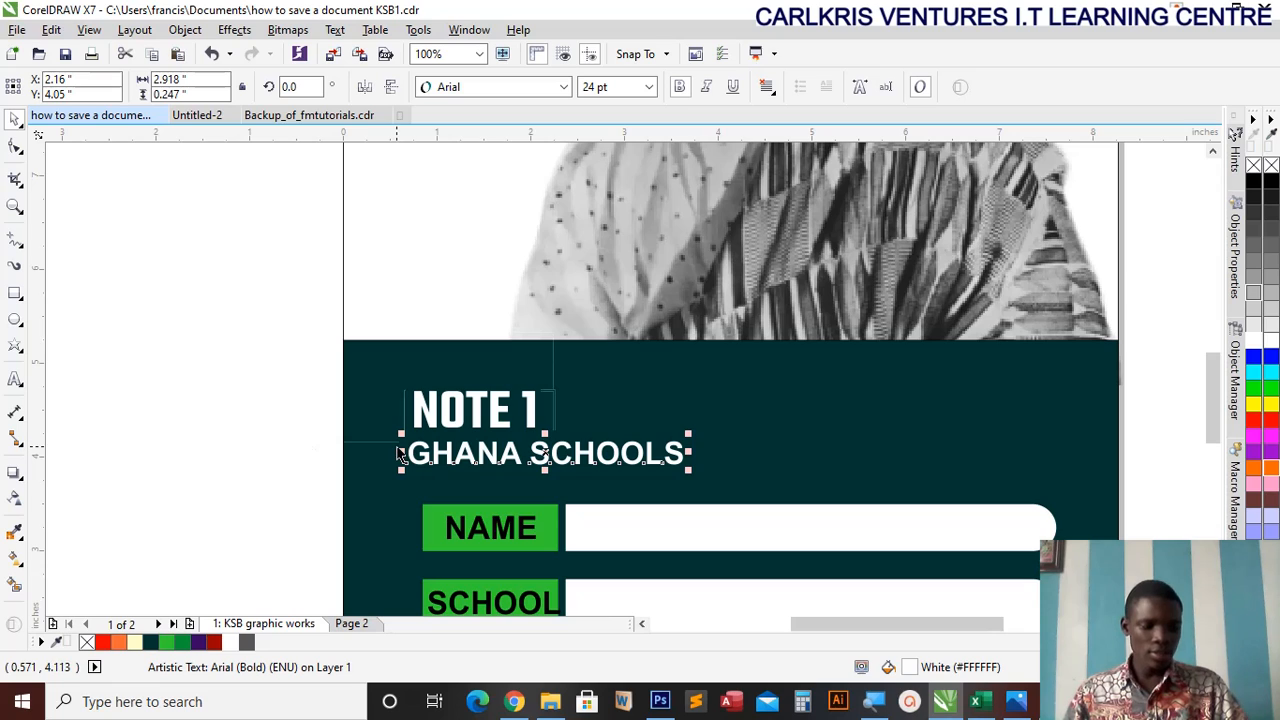
pyautogui.click(267, 430)
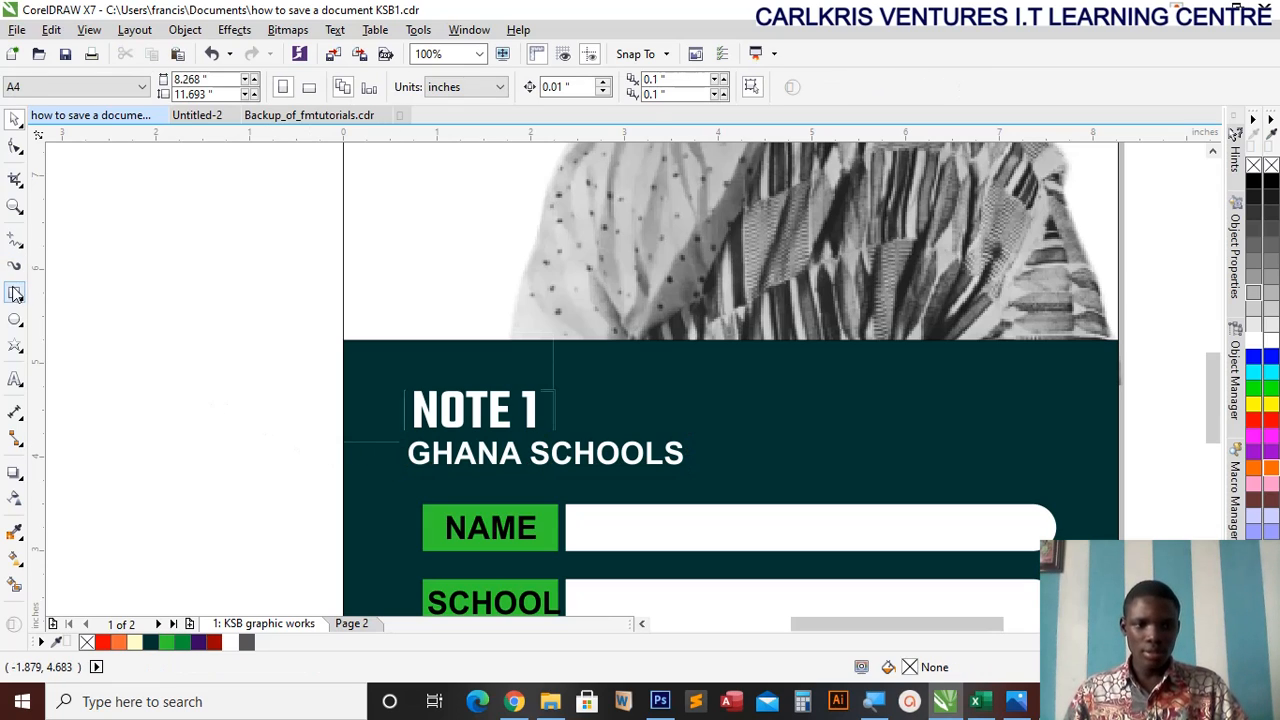
# - Draw a thin bar about 0.82 by 0.07 inches above the start of NOTE 1, filled white without an outline
pyautogui.click(15, 293)
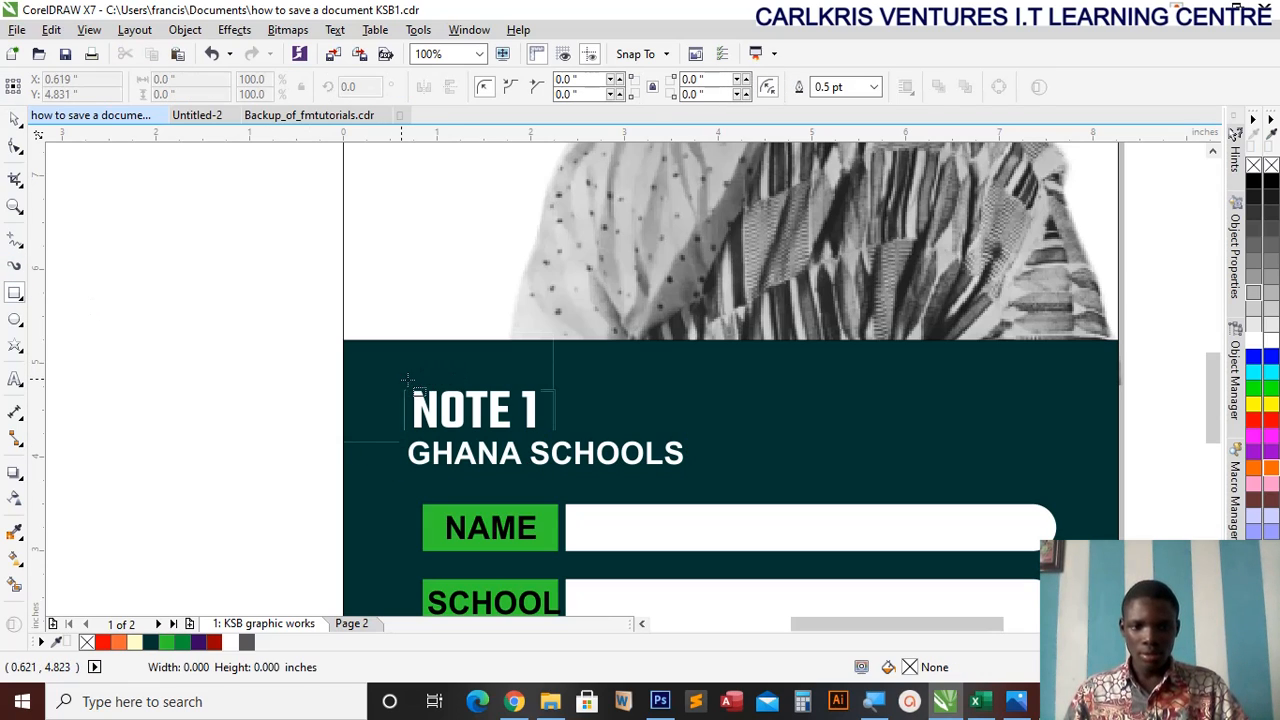
pyautogui.moveTo(401, 377); pyautogui.dragTo(478, 384)
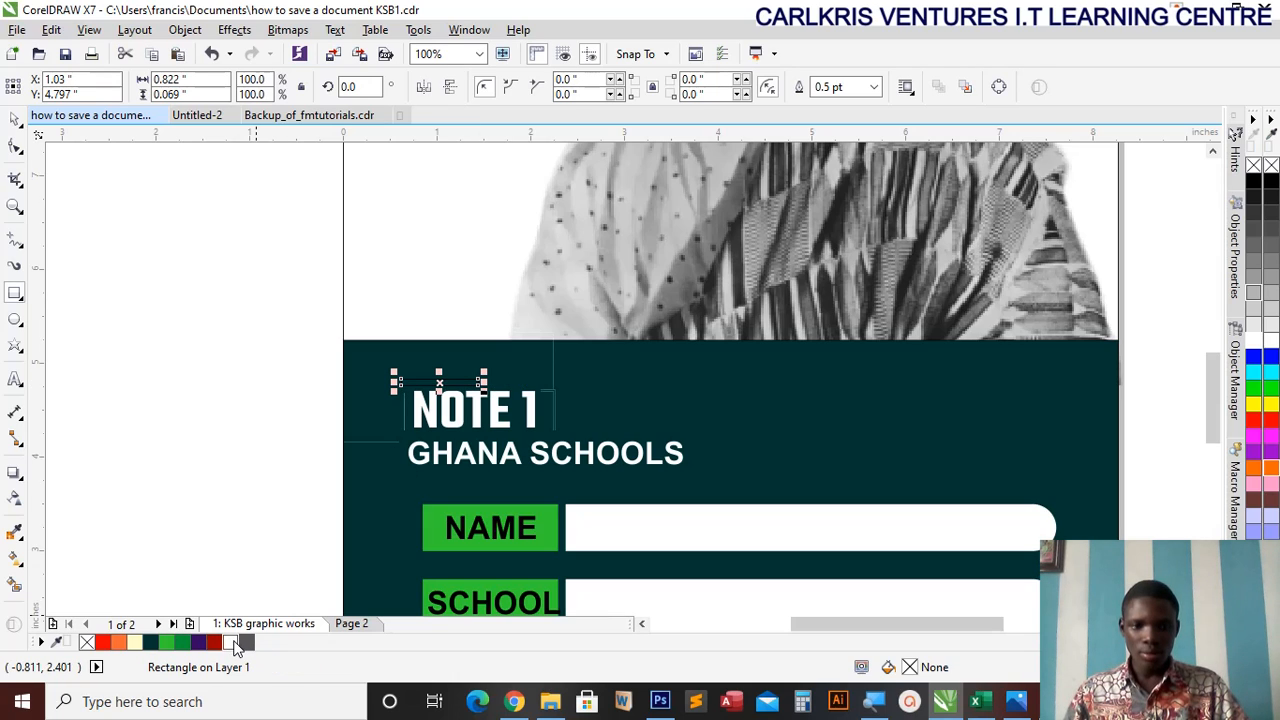
pyautogui.click(233, 641)
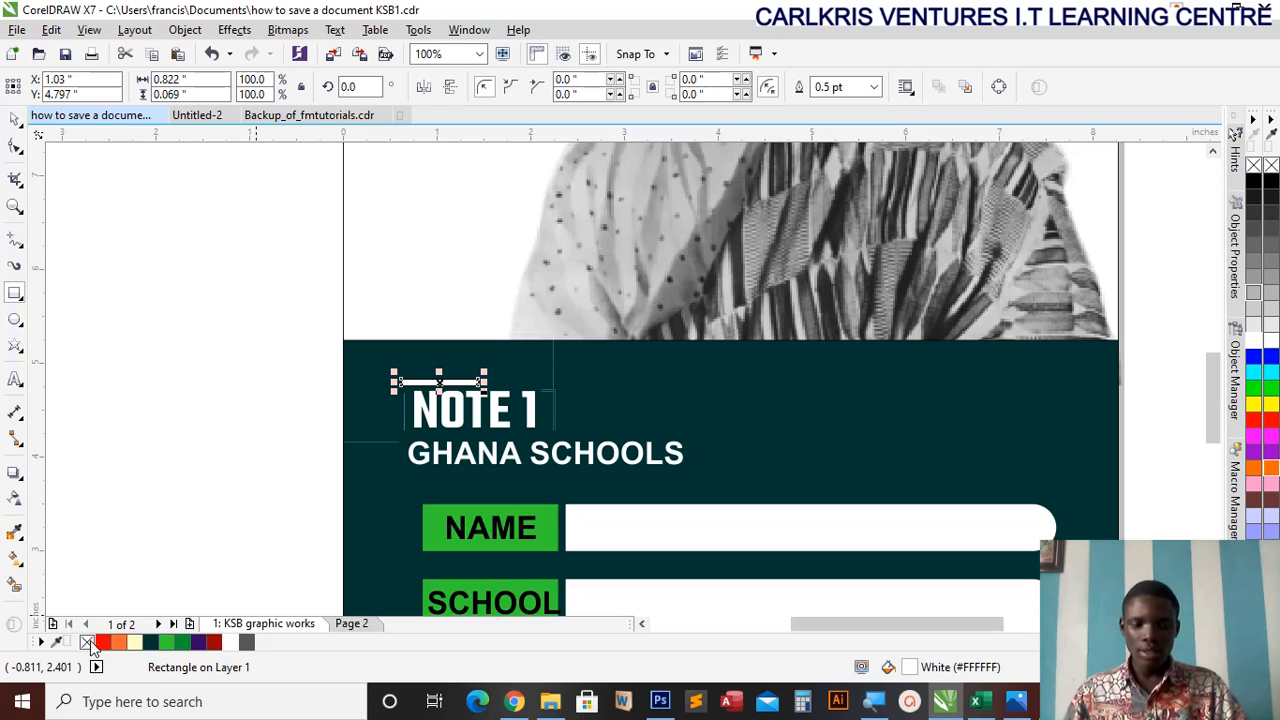
pyautogui.rightClick(88, 643)
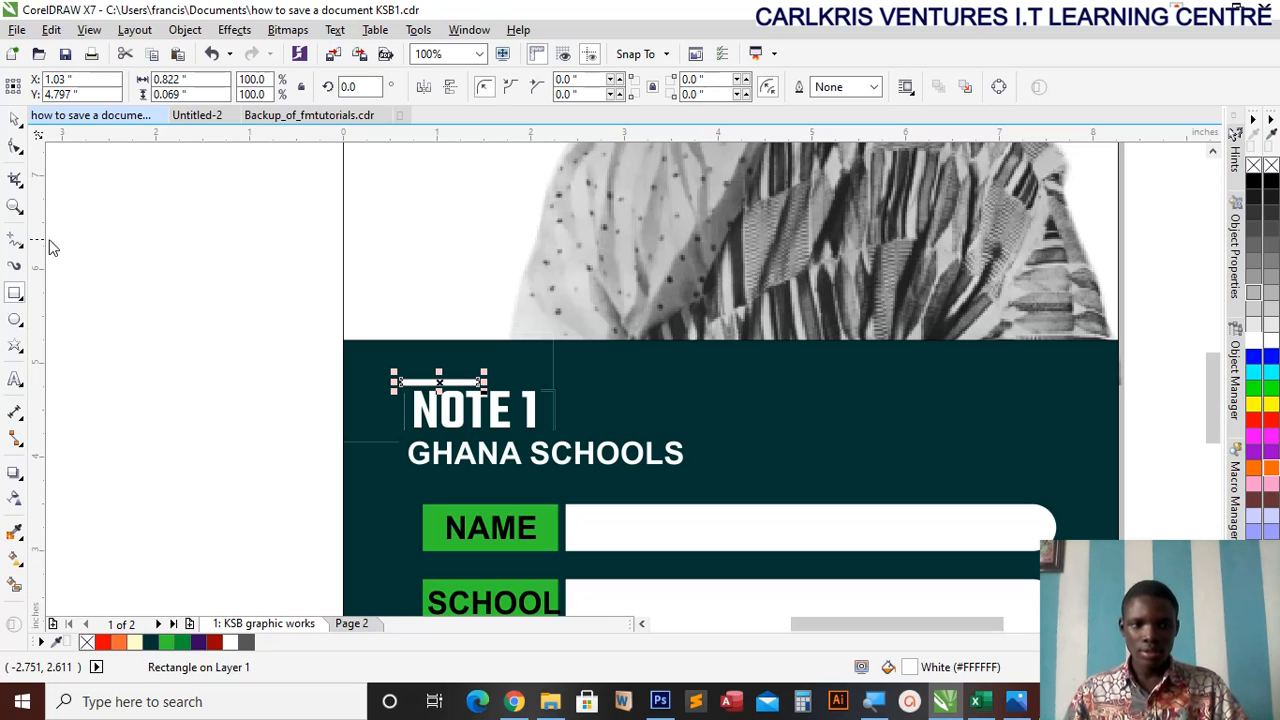
pyautogui.click(156, 326)
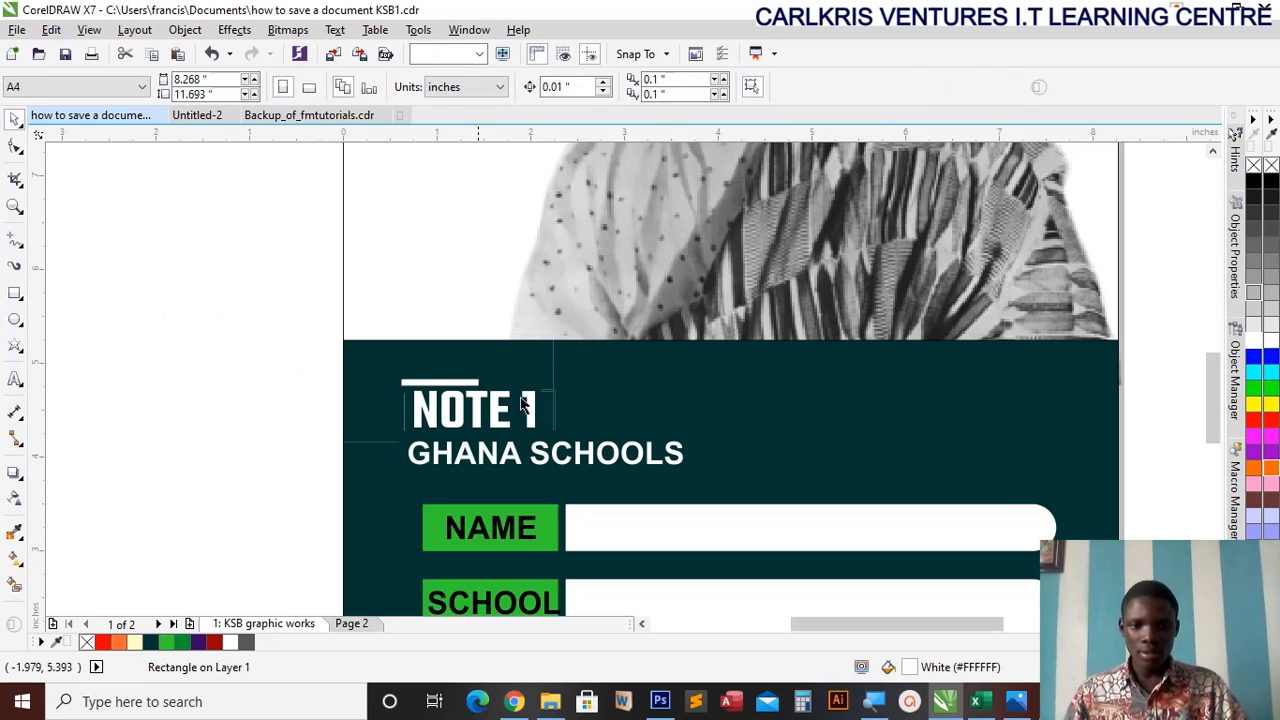
# - Duplicate the white bar just to its right at about X 1.9 inches and fill the copy yellow
pyautogui.click(470, 384)
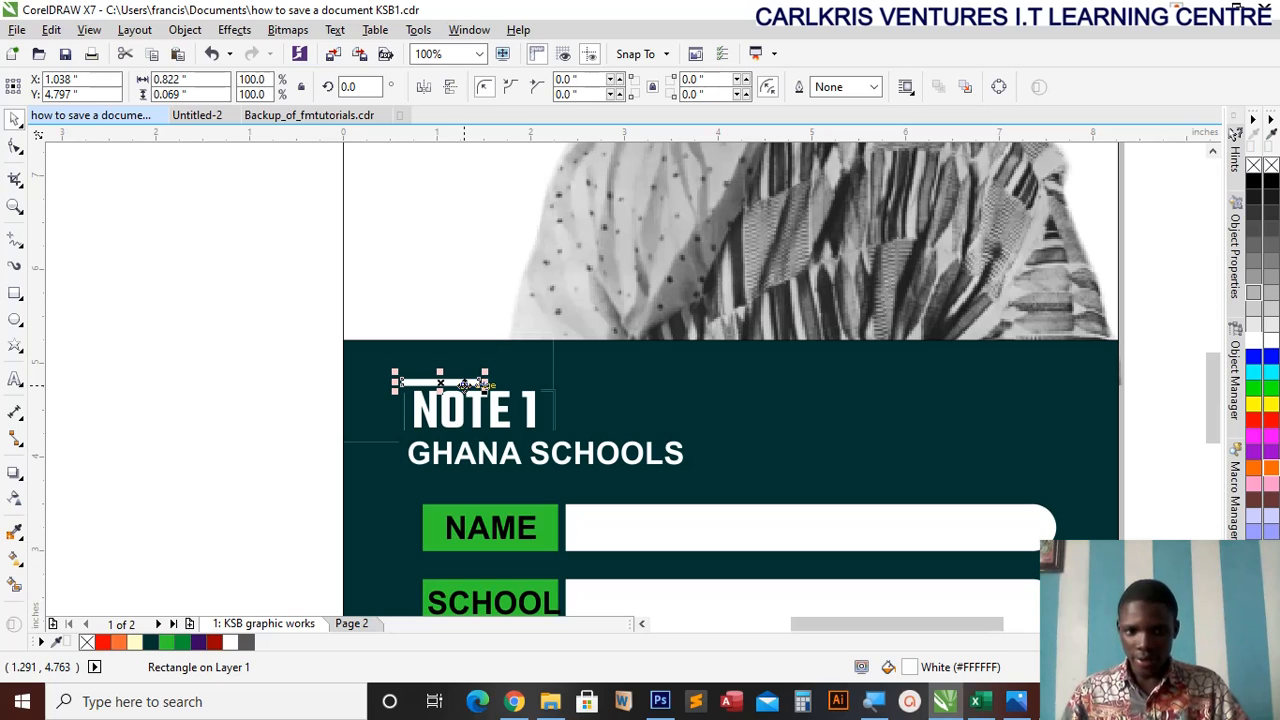
pyautogui.moveTo(463, 384); pyautogui.dragTo(465, 384)
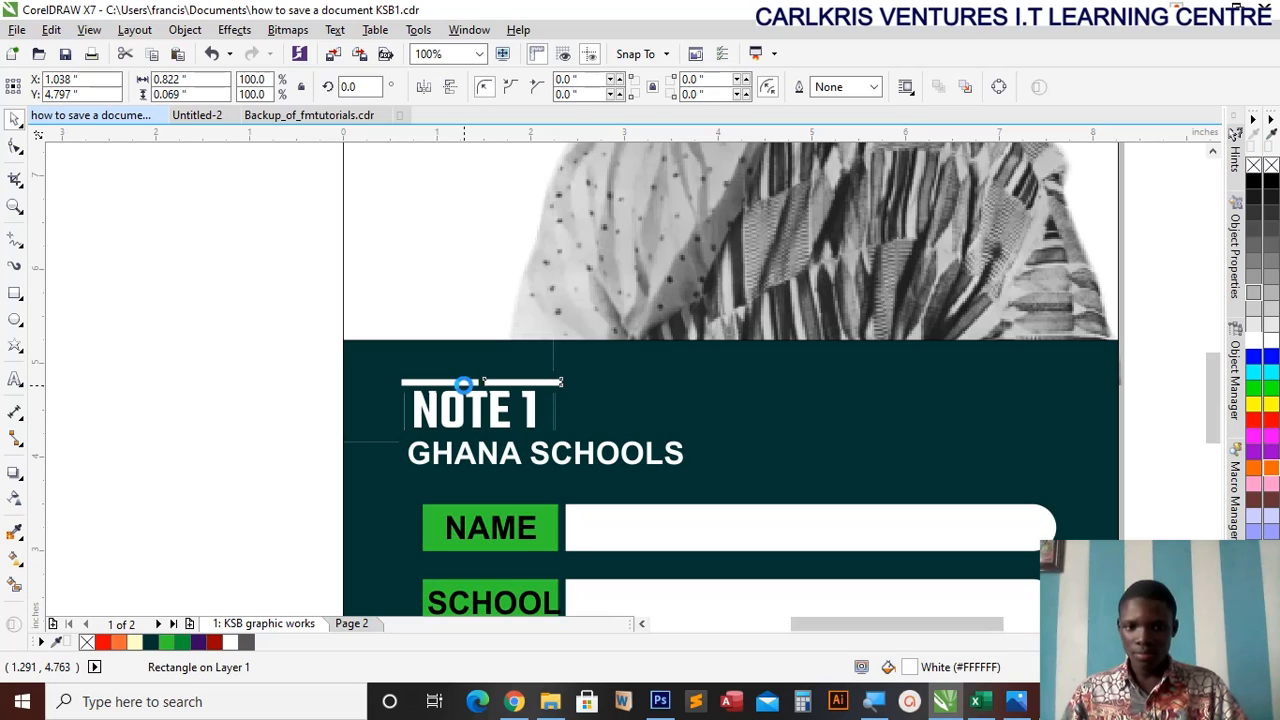
pyautogui.press('Right')
pyautogui.press('Left')
pyautogui.press('Left')
pyautogui.press('Left')
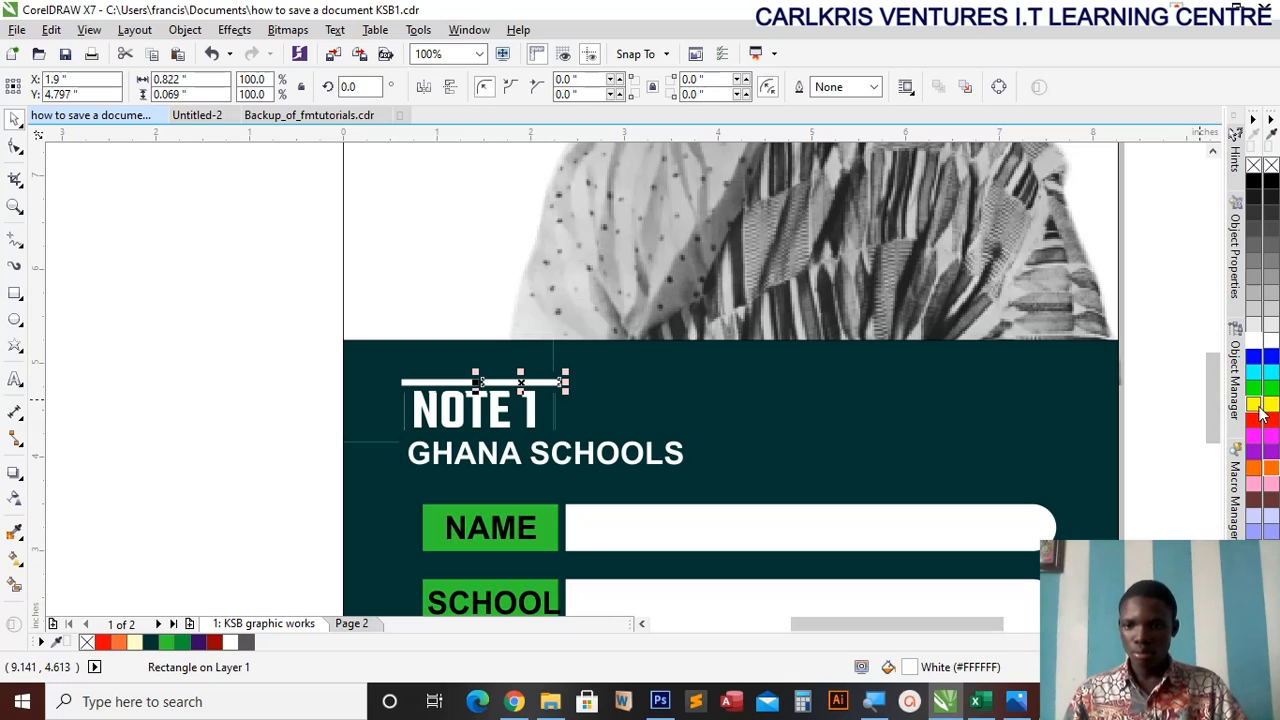
pyautogui.click(1249, 401)
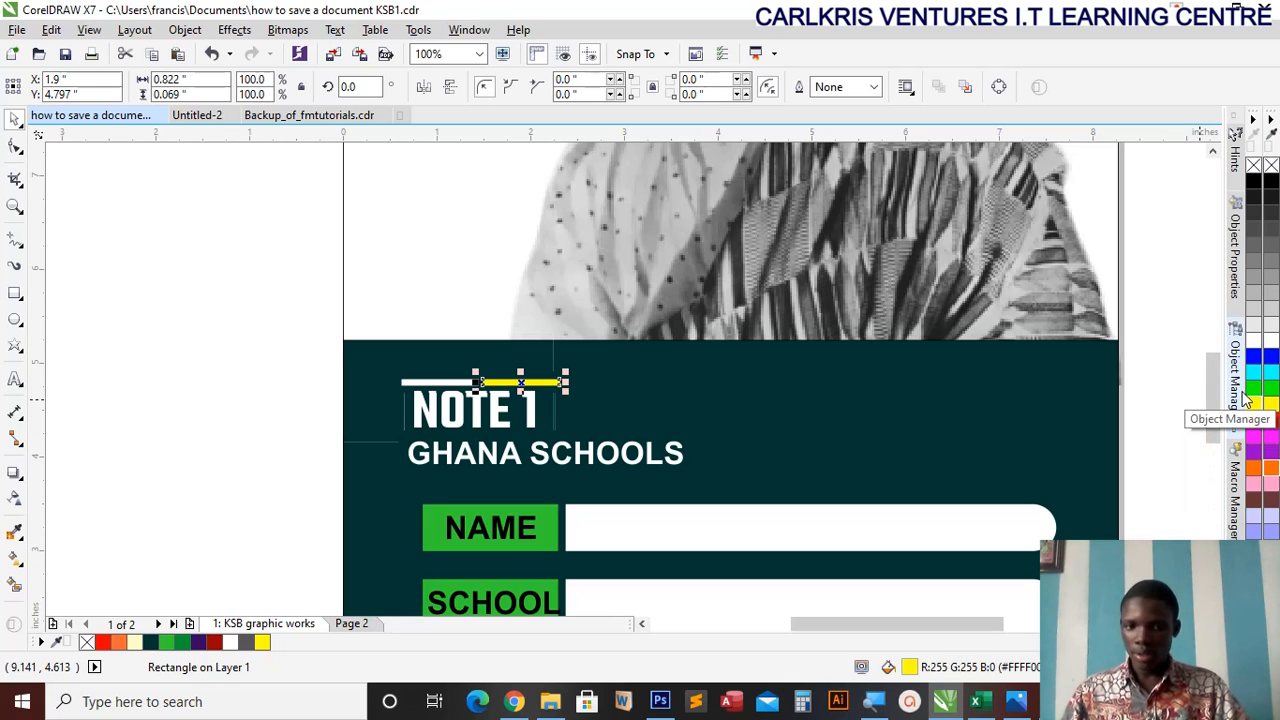
# - Duplicate the yellow bar and place the copy just to its right, at about X 2.76 inches
pyautogui.press('Right')
pyautogui.press('Right')
pyautogui.press('Right')
pyautogui.press('Right')
pyautogui.press('Right')
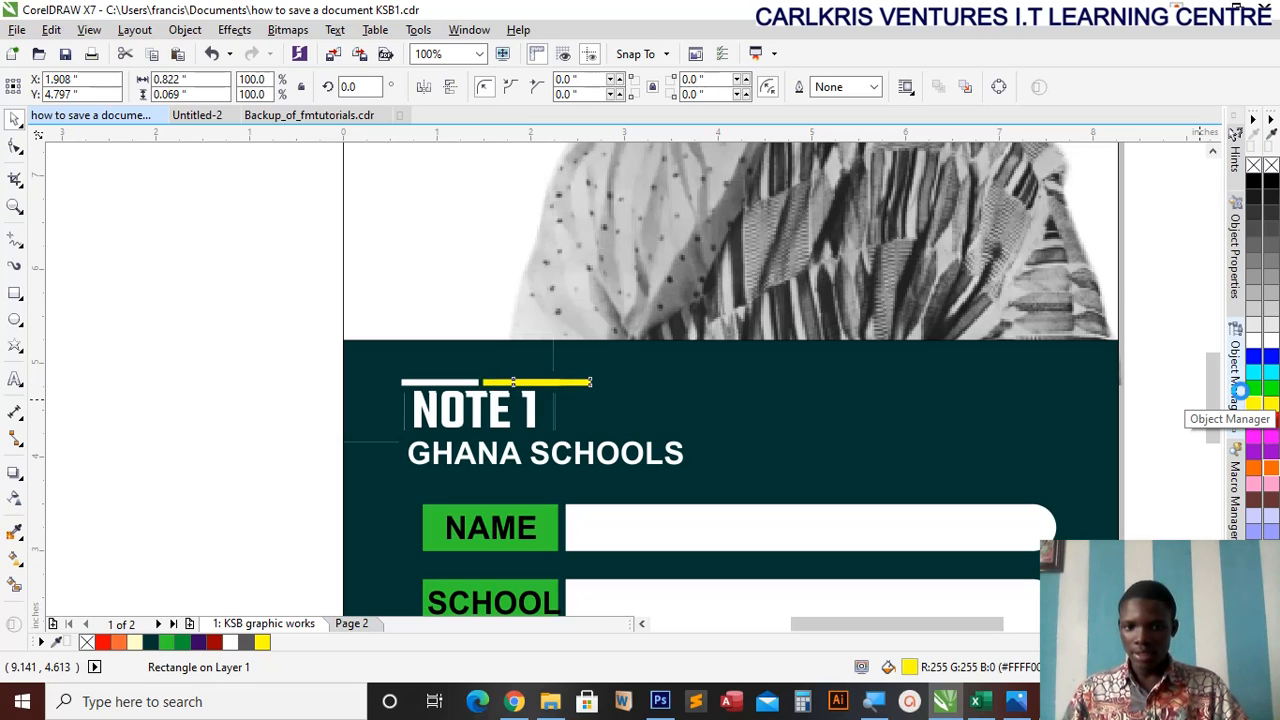
pyautogui.press('Right')
pyautogui.press('Right')
pyautogui.press('Right')
pyautogui.press('Right')
pyautogui.press('Right')
pyautogui.press('Right')
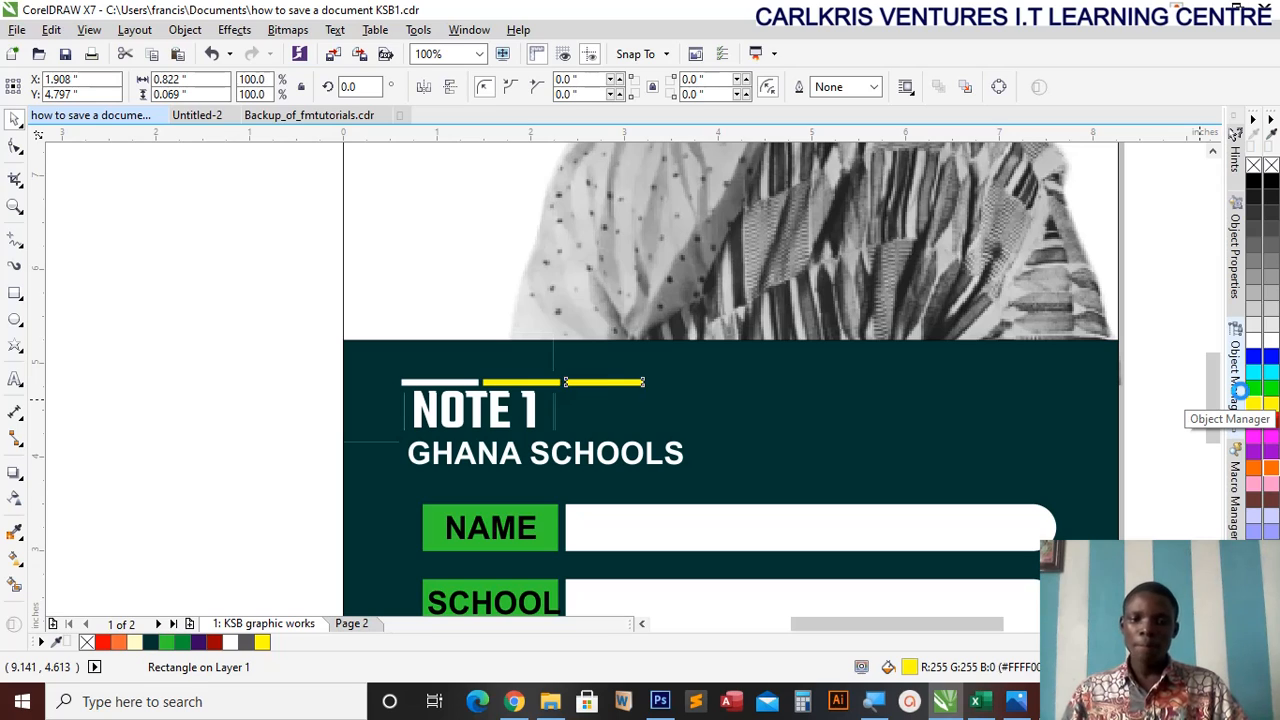
pyautogui.press('Right')
pyautogui.press('Right')
pyautogui.press('Right')
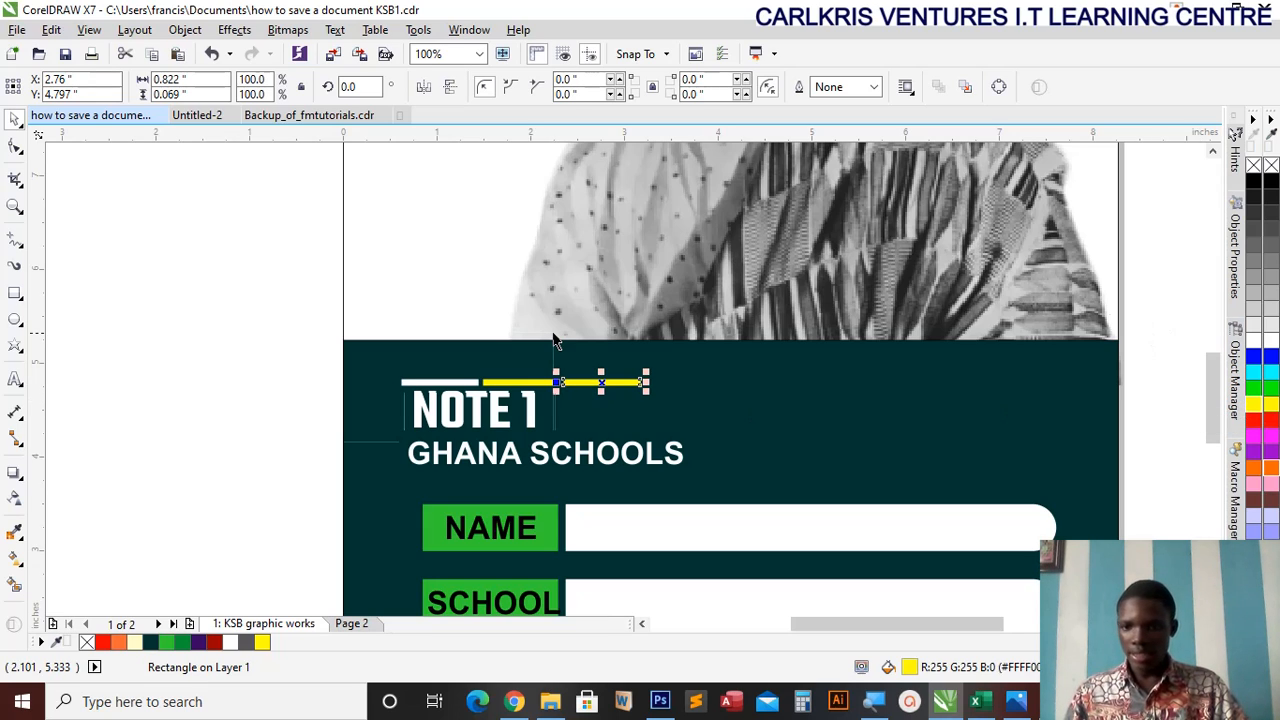
# - Fill the rightmost bar green and the leftmost bar red
pyautogui.click(1252, 390)
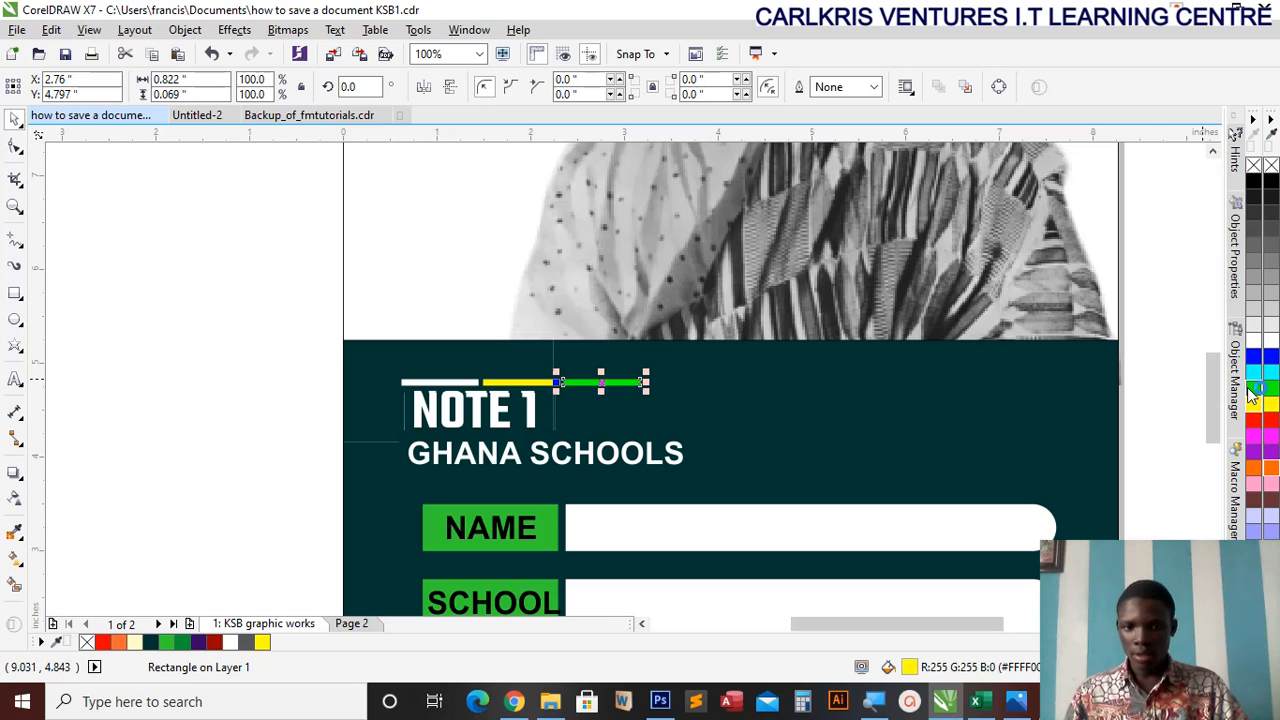
pyautogui.click(466, 382)
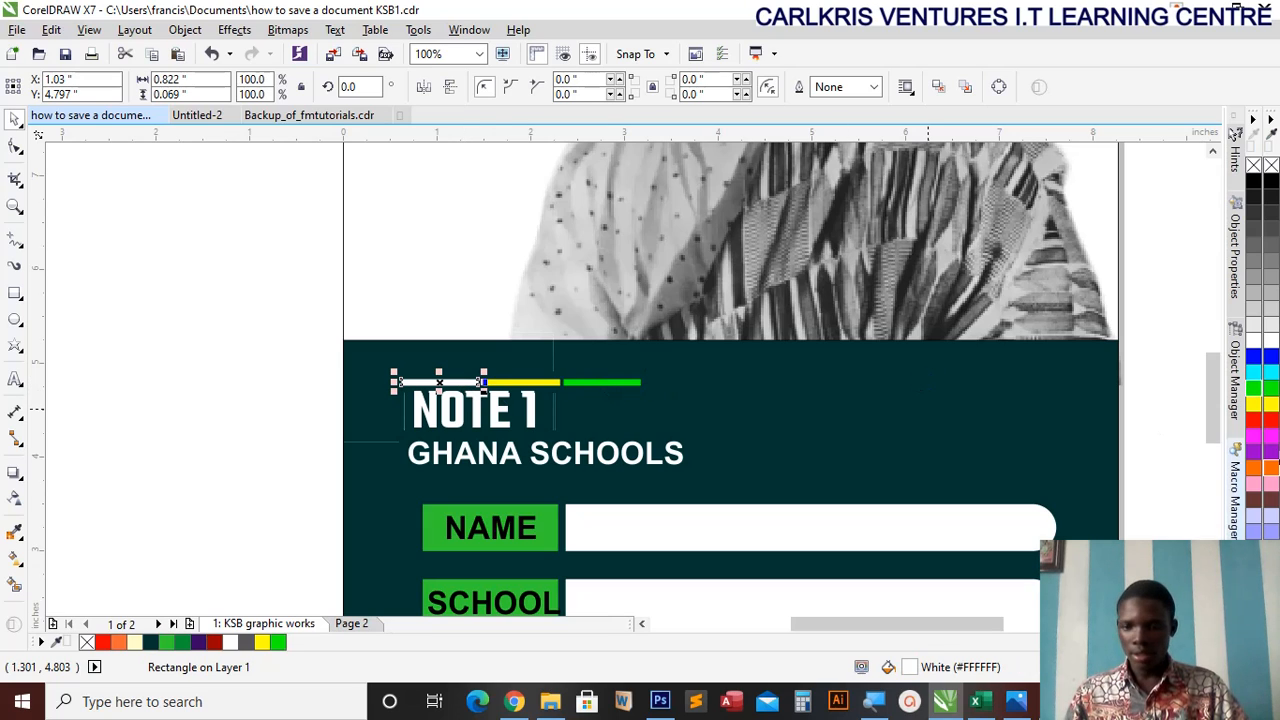
pyautogui.click(1270, 420)
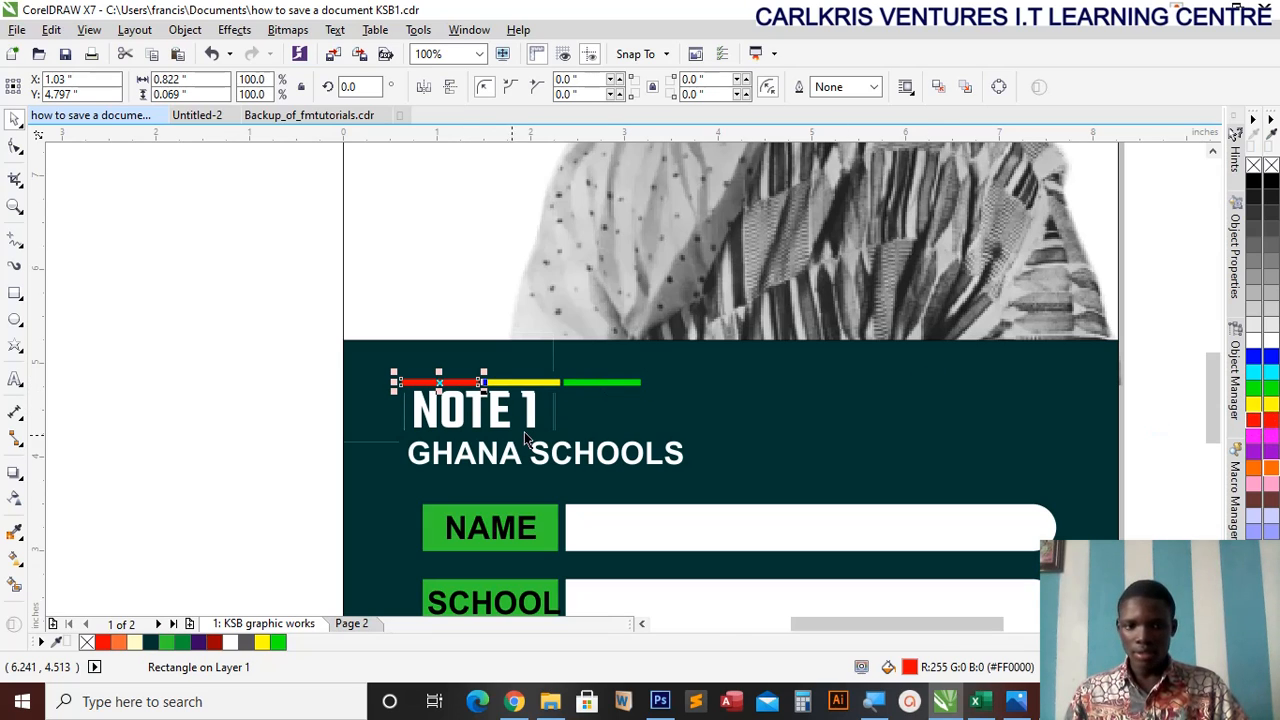
pyautogui.click(333, 386)
# - Duplicate the red, yellow and green bars and place the copy straight below GHANA SCHOOLS, at about Y 3.8 inches
pyautogui.moveTo(291, 362); pyautogui.dragTo(700, 414)
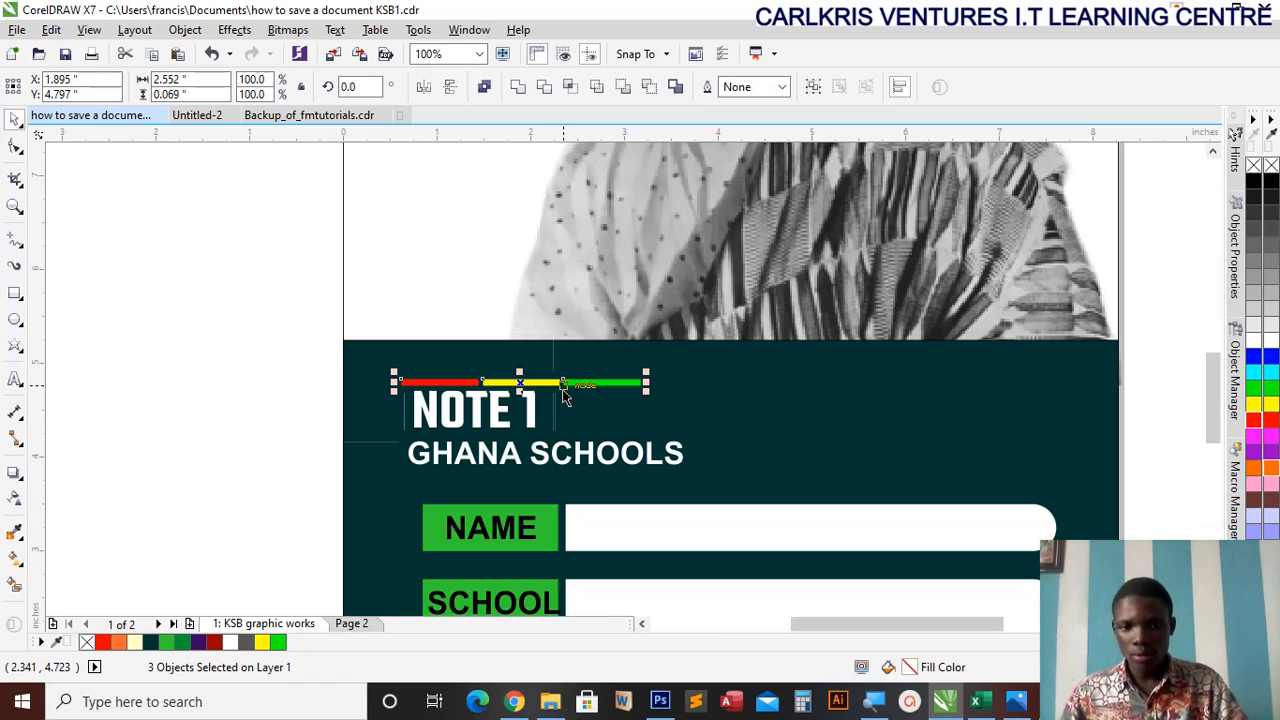
pyautogui.press('Down')
pyautogui.press('Down')
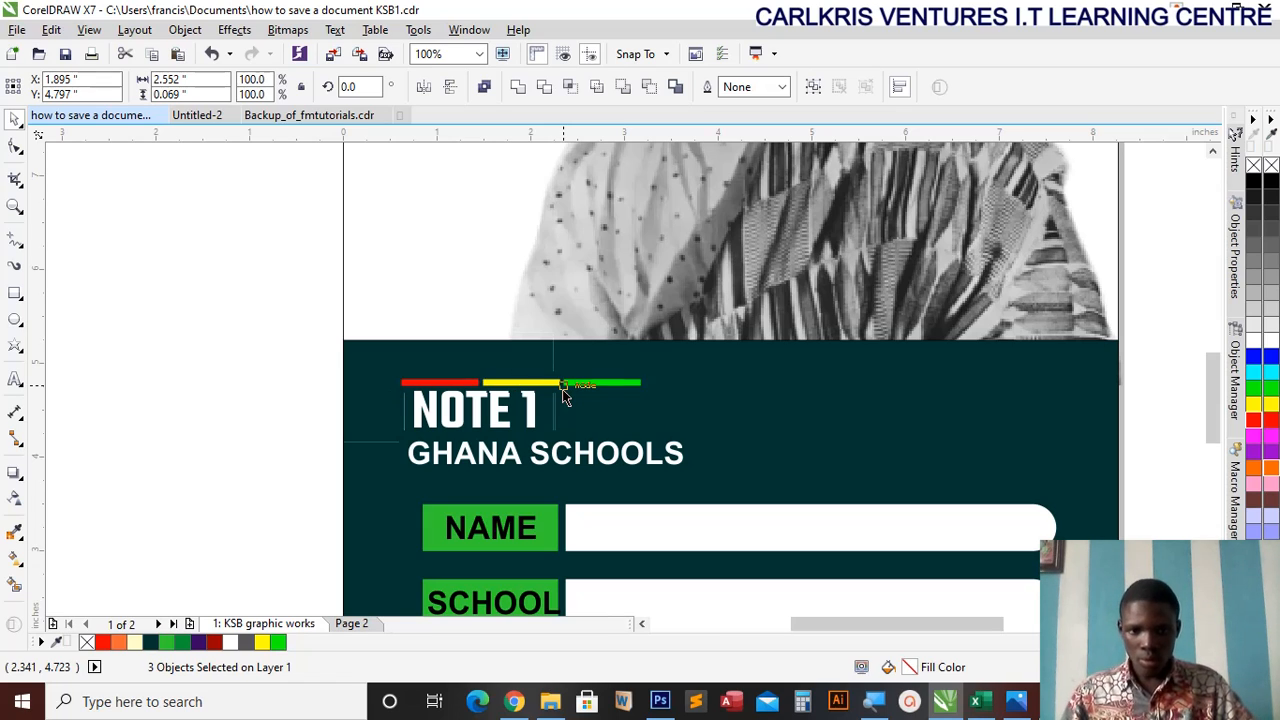
pyautogui.press('Down')
pyautogui.press('Down')
pyautogui.press('Down')
pyautogui.press('Down')
pyautogui.press('Down')
pyautogui.press('Down')
pyautogui.press('Down')
pyautogui.press('Down')
pyautogui.press('Down')
pyautogui.press('Down')
pyautogui.press('Down')
pyautogui.press('Down')
pyautogui.press('Down')
pyautogui.press('Down')
pyautogui.press('Down')
pyautogui.press('Down')
pyautogui.press('Down')
pyautogui.press('Down')
pyautogui.press('Down')
pyautogui.press('Down')
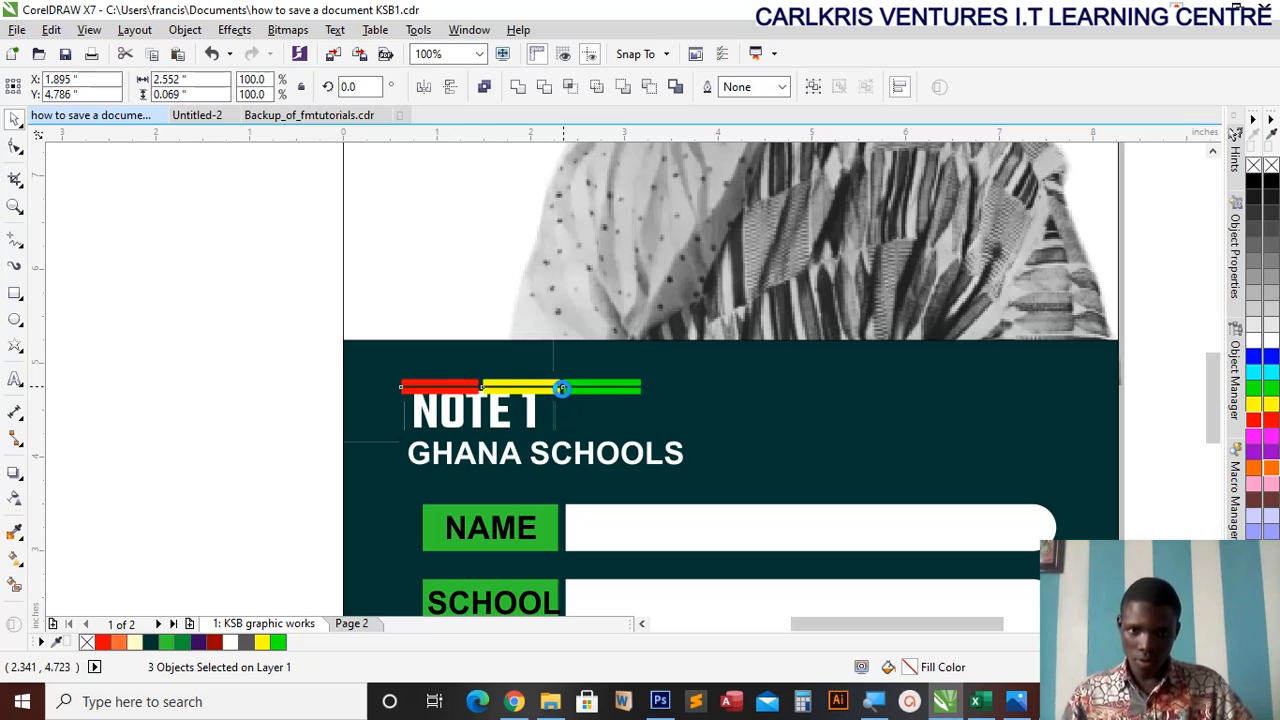
pyautogui.press('Down')
pyautogui.press('Down')
pyautogui.press('Down')
pyautogui.press('Down')
pyautogui.press('Down')
pyautogui.press('Down')
pyautogui.press('Down')
pyautogui.press('Down')
pyautogui.press('Down')
pyautogui.press('Down')
pyautogui.press('Down')
pyautogui.press('Down')
pyautogui.press('Down')
pyautogui.press('Down')
pyautogui.press('Down')
pyautogui.press('Down')
pyautogui.press('Down')
pyautogui.press('Down')
pyautogui.press('Down')
pyautogui.press('Down')
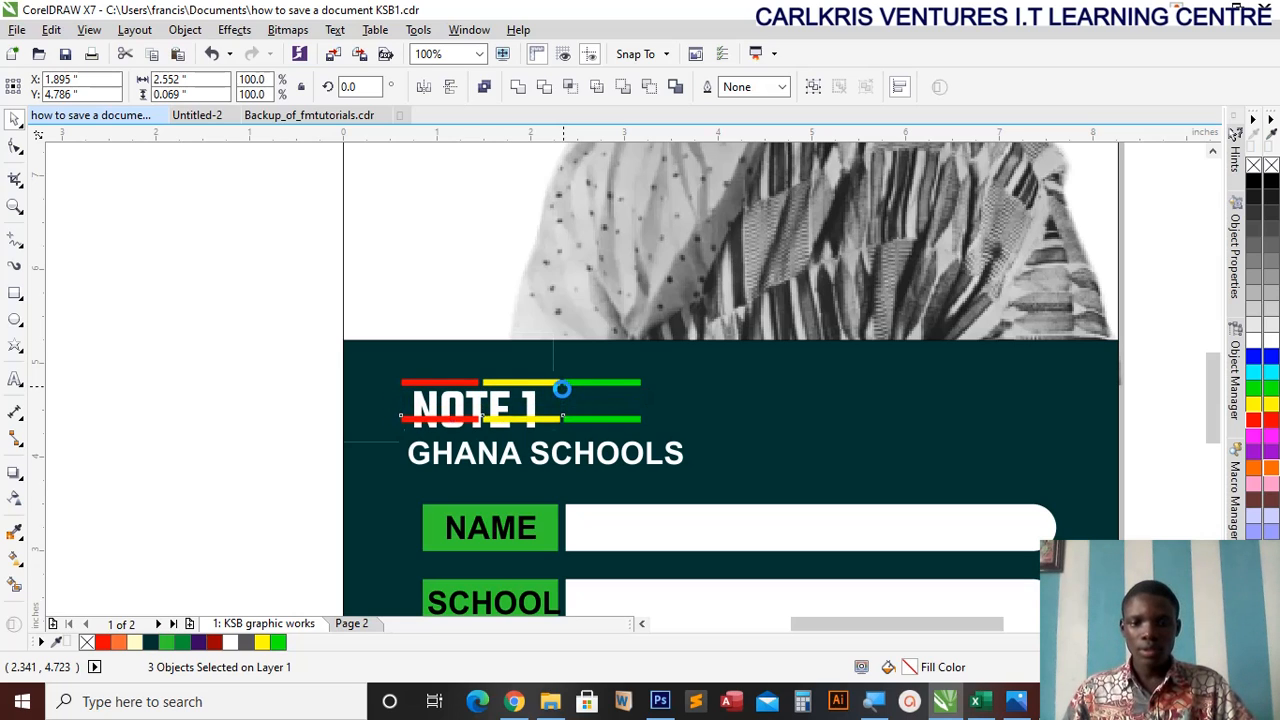
pyautogui.press('Down')
pyautogui.press('Down')
pyautogui.press('Down')
pyautogui.press('Down')
pyautogui.press('Down')
pyautogui.press('Down')
pyautogui.press('Down')
pyautogui.press('Down')
pyautogui.press('Down')
pyautogui.press('Down')
pyautogui.press('Down')
pyautogui.press('Down')
pyautogui.press('Down')
pyautogui.press('Down')
pyautogui.press('Down')
pyautogui.press('Down')
pyautogui.press('Down')
pyautogui.press('Down')
pyautogui.press('Down')
pyautogui.press('Down')
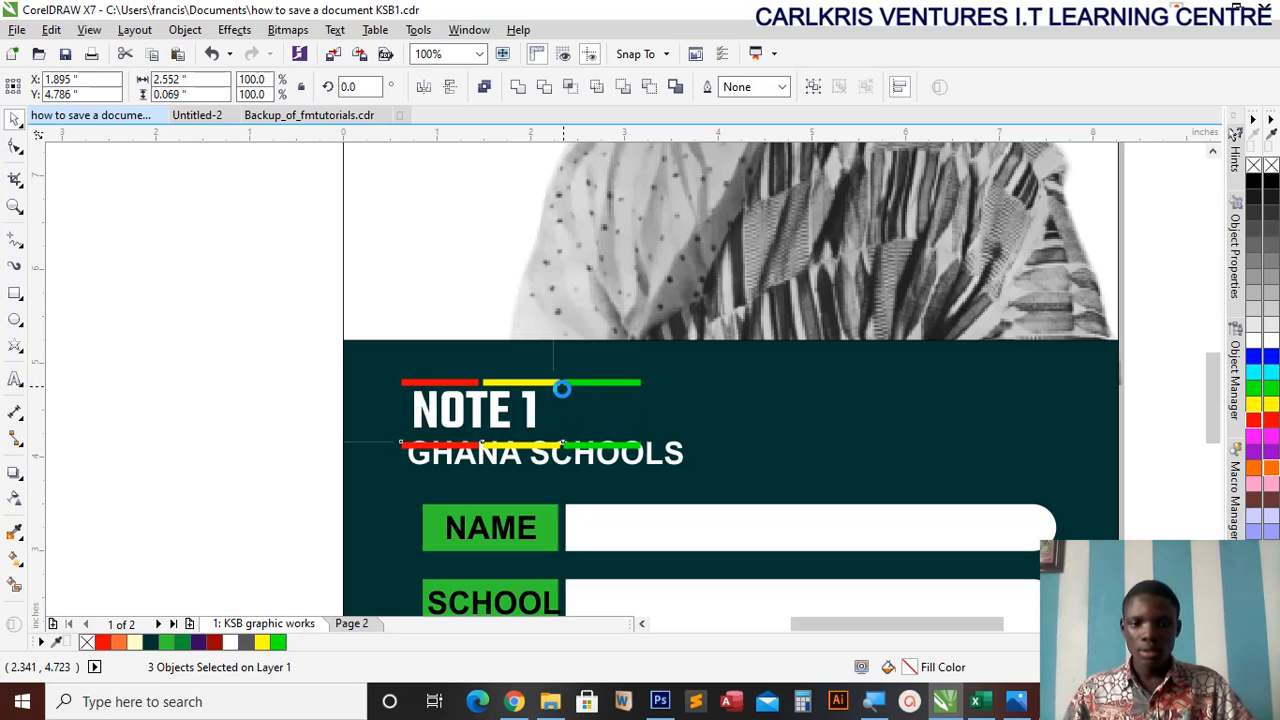
pyautogui.press('Down')
pyautogui.press('Down')
pyautogui.press('Down')
pyautogui.press('Down')
pyautogui.press('Down')
pyautogui.press('Down')
pyautogui.press('Down')
pyautogui.press('Down')
pyautogui.press('Down')
pyautogui.press('Down')
pyautogui.press('Down')
pyautogui.press('Down')
pyautogui.press('Down')
pyautogui.press('Down')
pyautogui.press('Down')
pyautogui.press('Down')
pyautogui.press('Down')
pyautogui.press('Down')
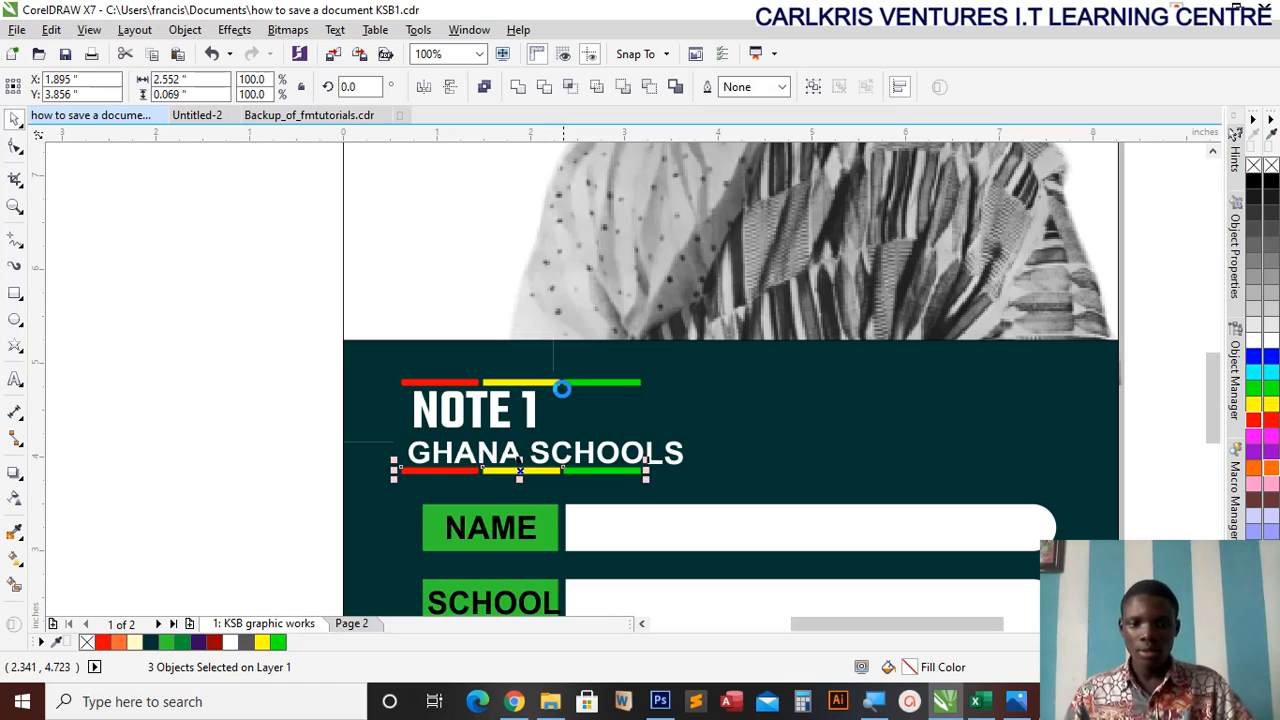
pyautogui.press('Up')
pyautogui.press('Up')
pyautogui.press('Up')
pyautogui.press('Up')
pyautogui.press('Up')
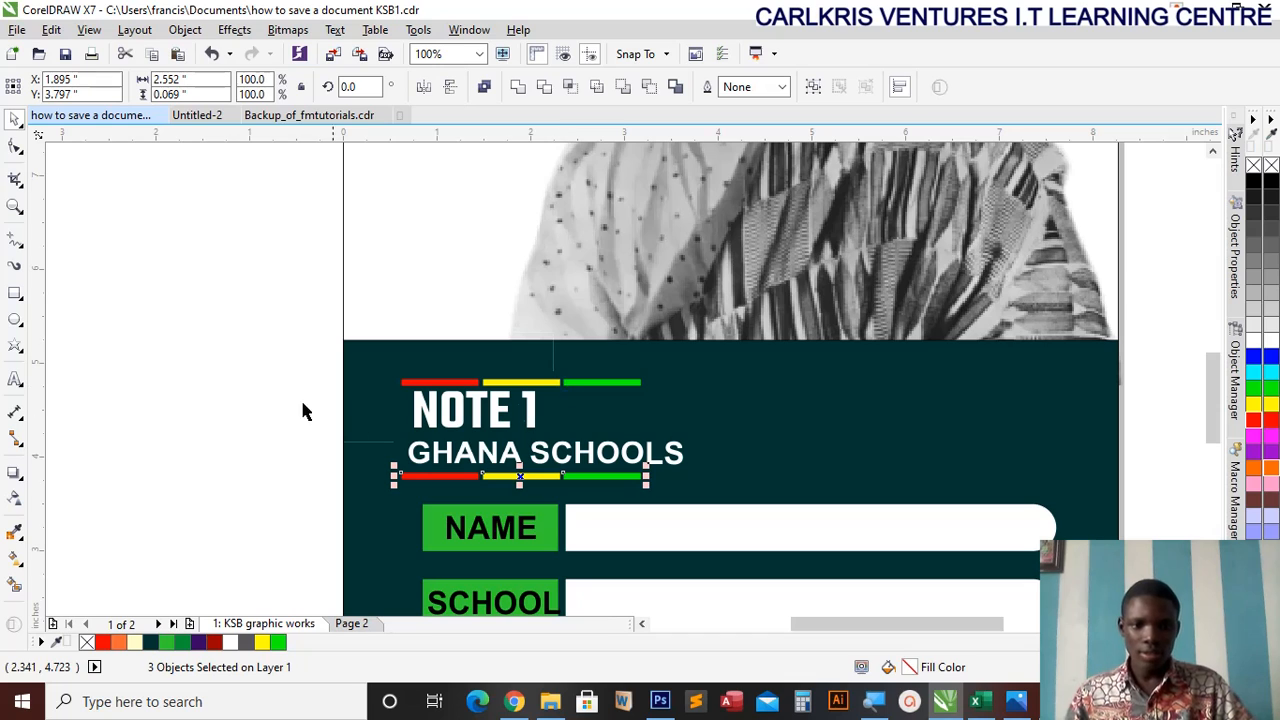
pyautogui.click(234, 386)
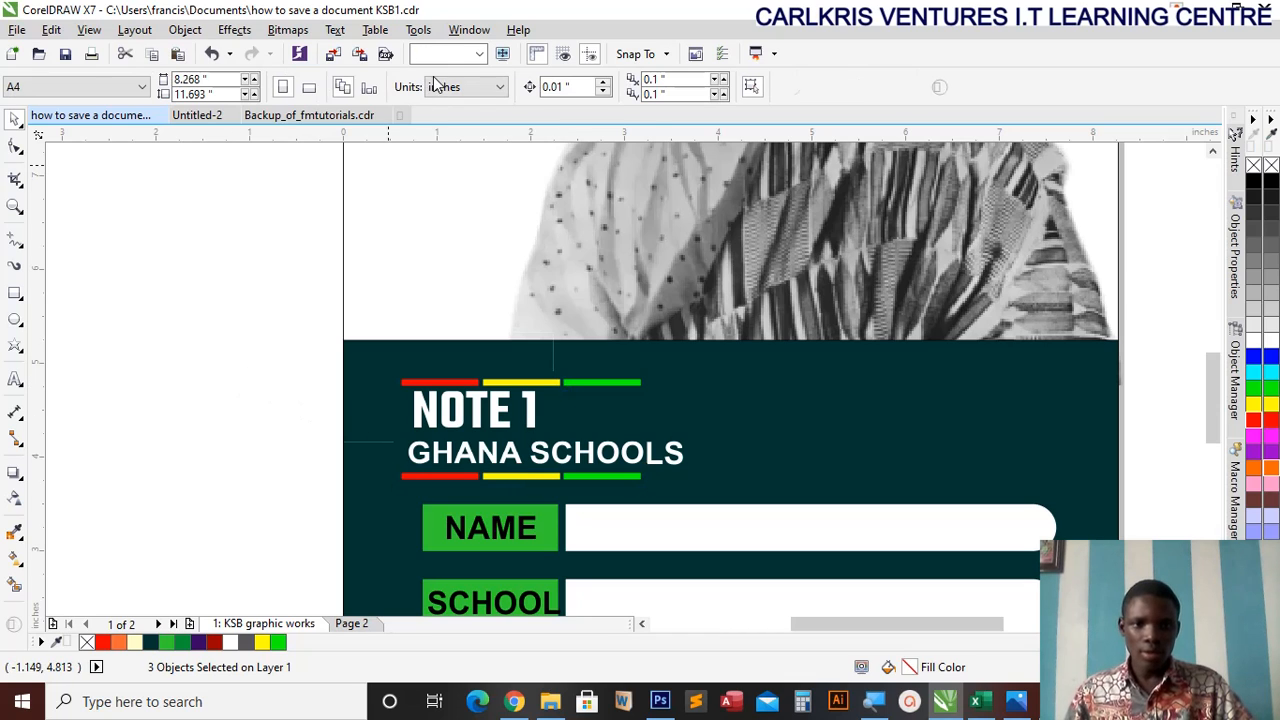
# - Fit the whole page in view and check the cover in a full-screen preview
pyautogui.click(479, 55)
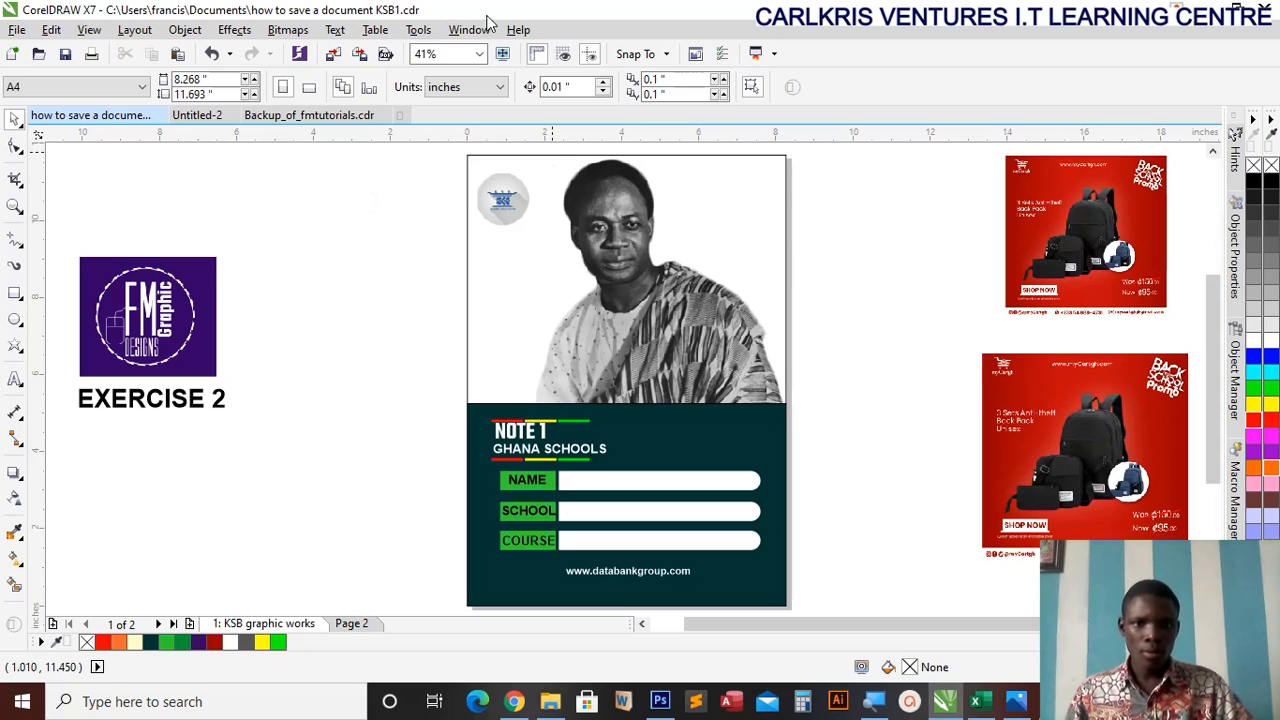
pyautogui.click(480, 54)
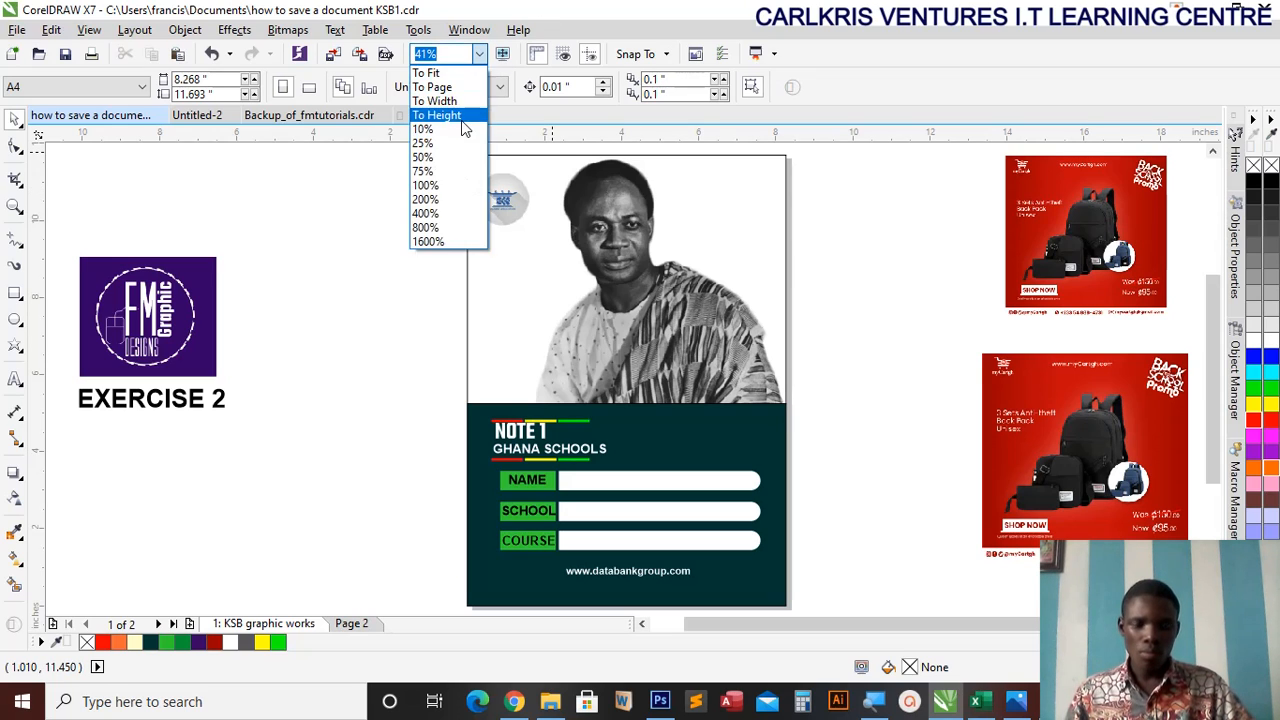
pyautogui.click(463, 123)
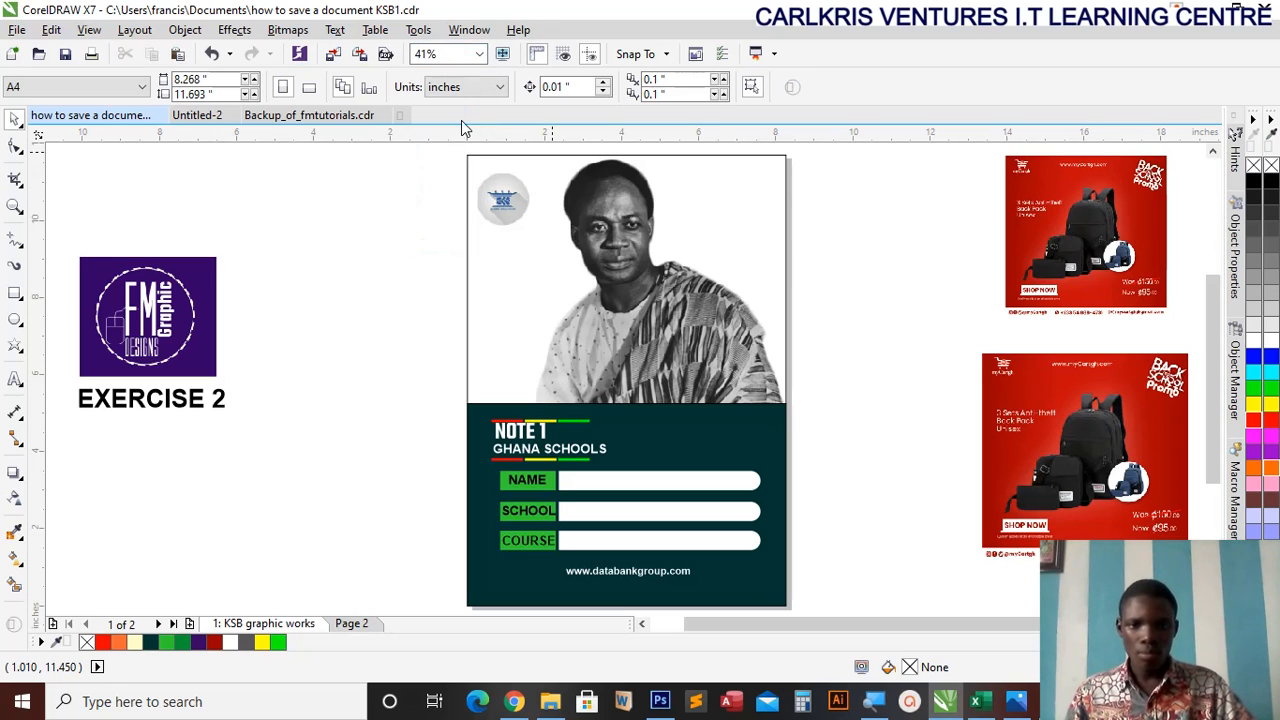
pyautogui.click(502, 54)
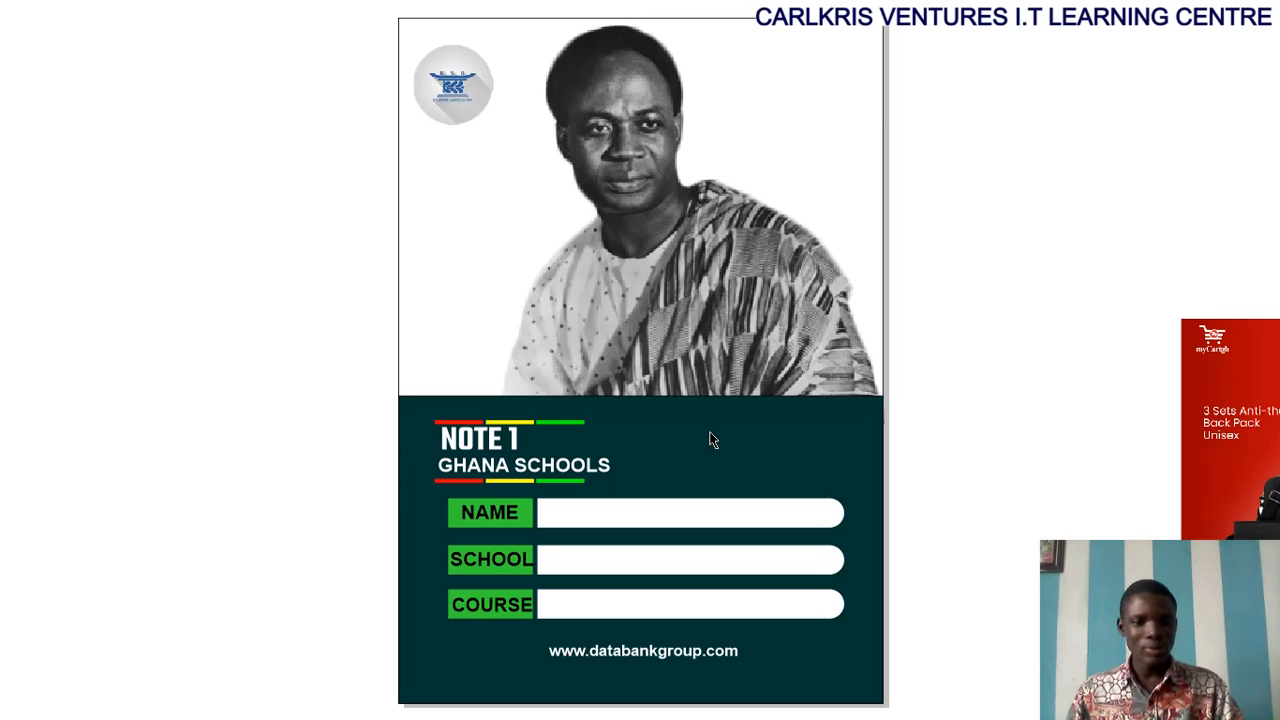
pyautogui.click(673, 442)
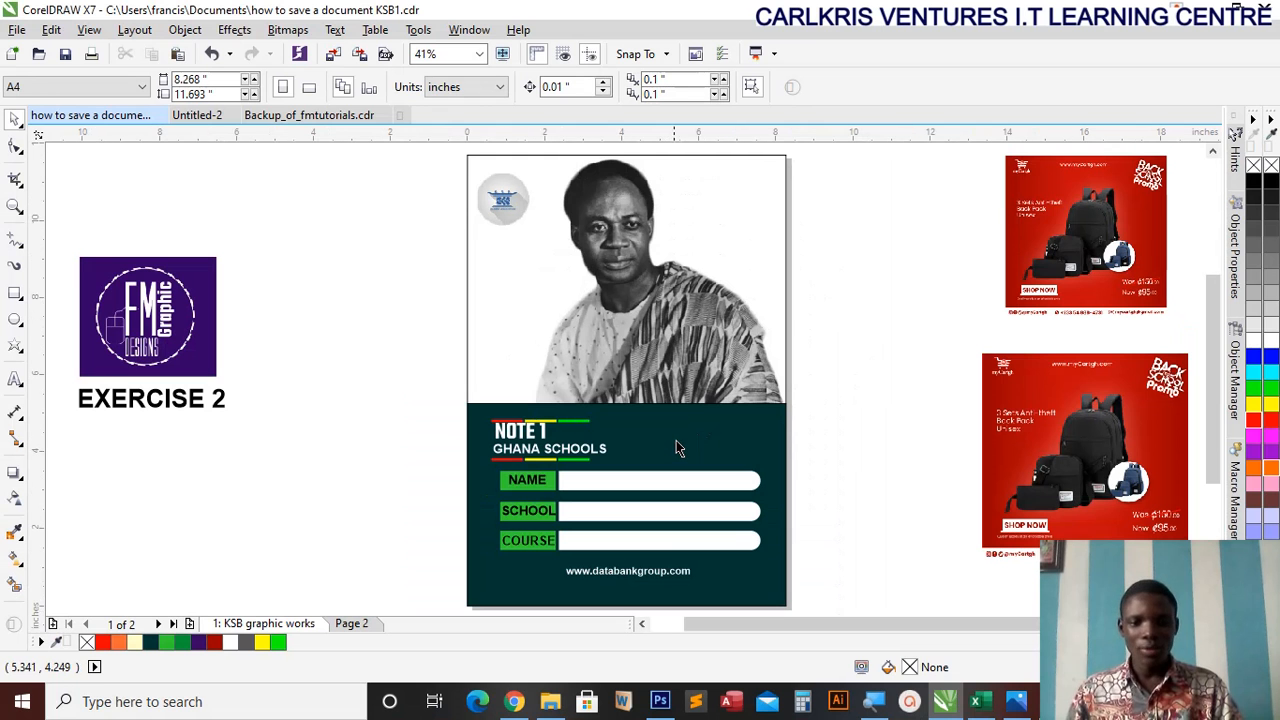
# - Remove the outline from the dark green panel on the lower half of the cover
pyautogui.click(737, 438)
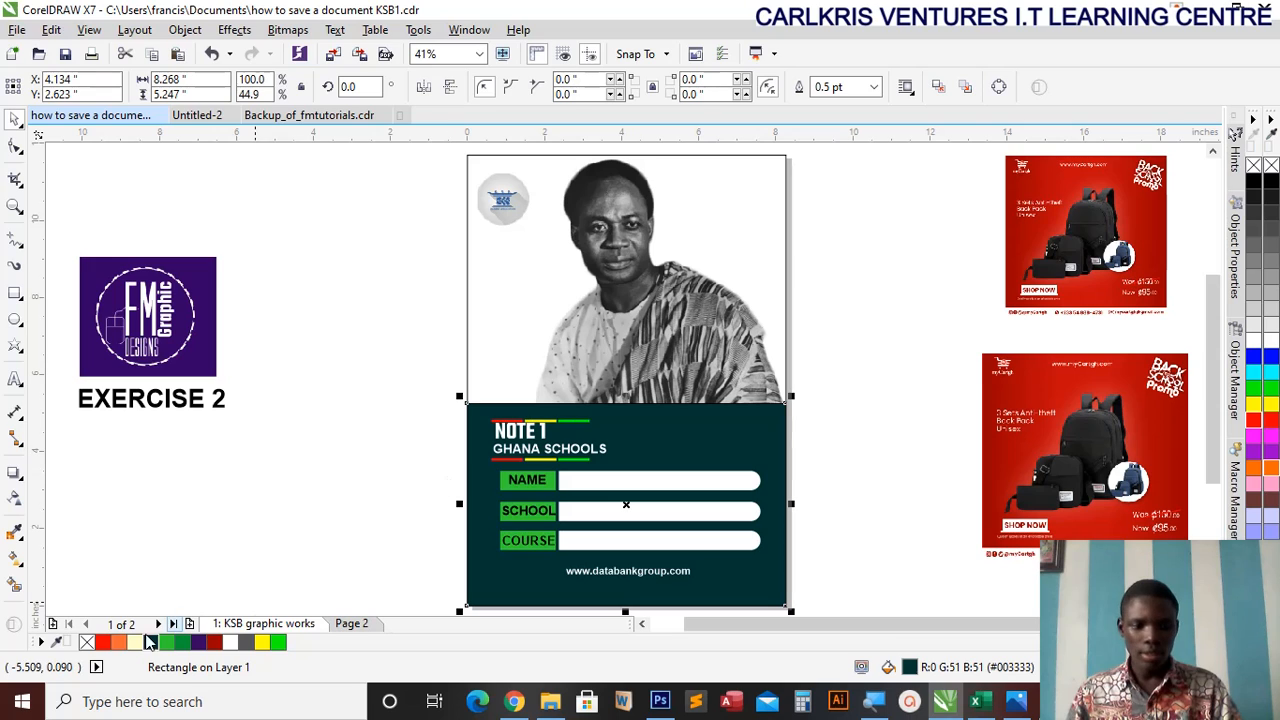
pyautogui.rightClick(88, 643)
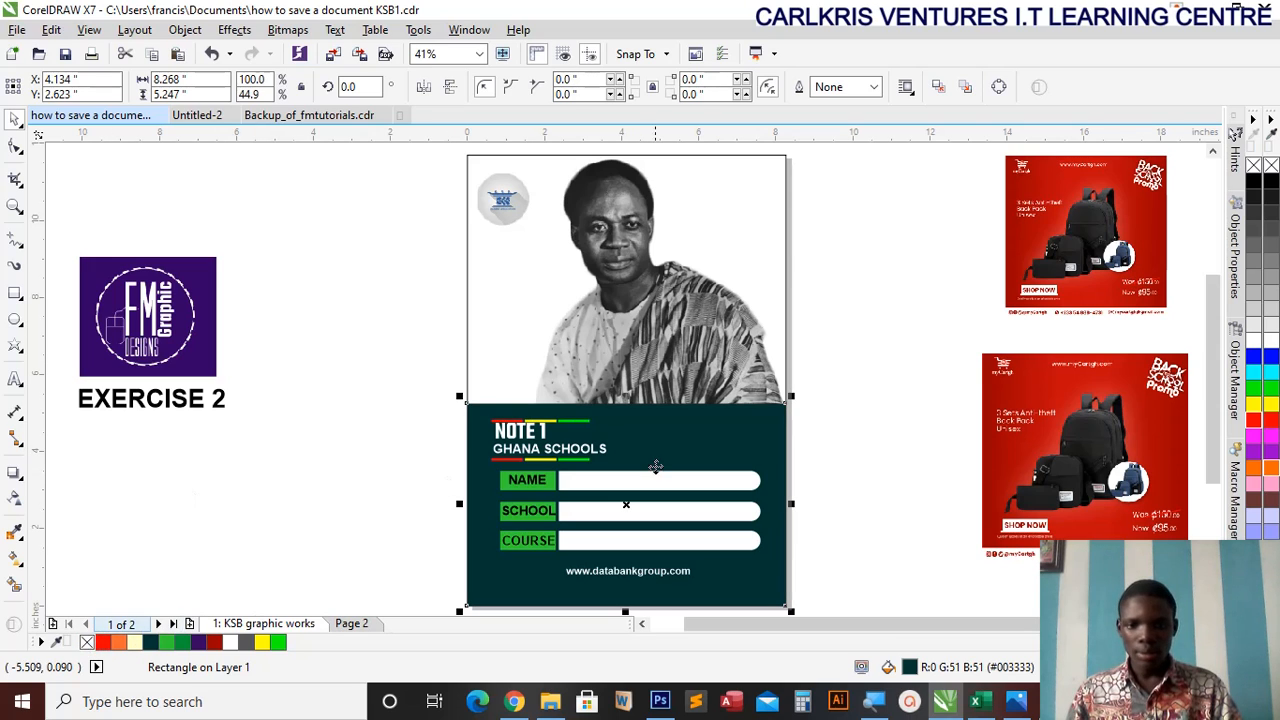
pyautogui.click(845, 457)
pyautogui.click(497, 160)
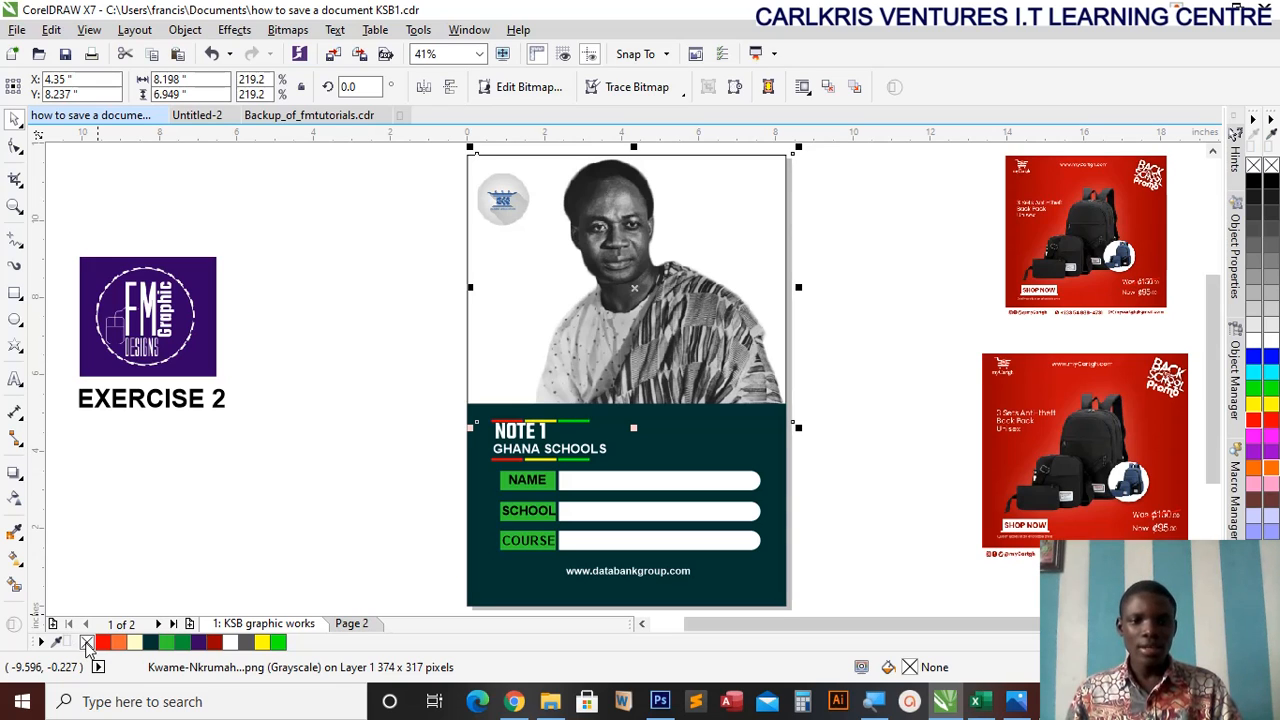
pyautogui.click(267, 368)
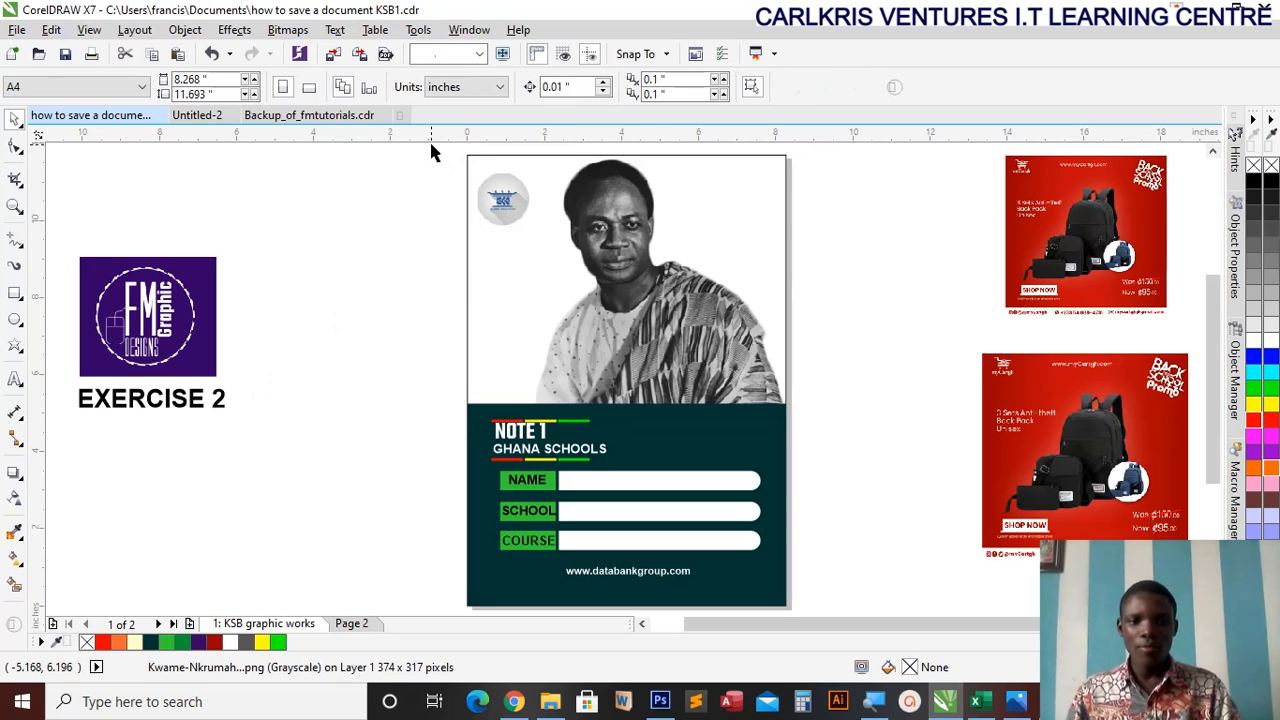
# - Export only the selected cover objects to the Desktop as the JPEG "how to save a VVVVVocument KSB1.jpg" in RGB Color (24-bit) at 100% quality
pyautogui.moveTo(431, 146)
pyautogui.mouseDown()
pyautogui.moveTo(617, 230)
pyautogui.moveTo(857, 612)
pyautogui.moveTo(826, 429)
pyautogui.mouseUp()
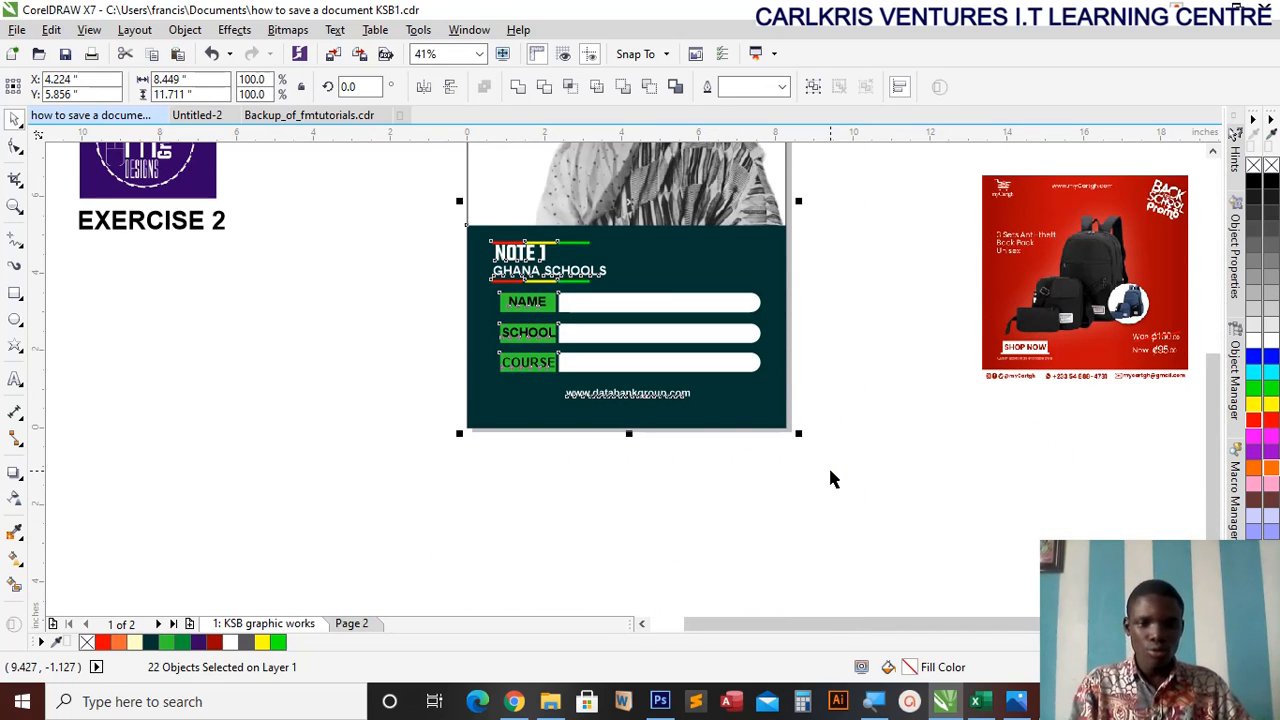
pyautogui.hotkey('ctrl', 'g')
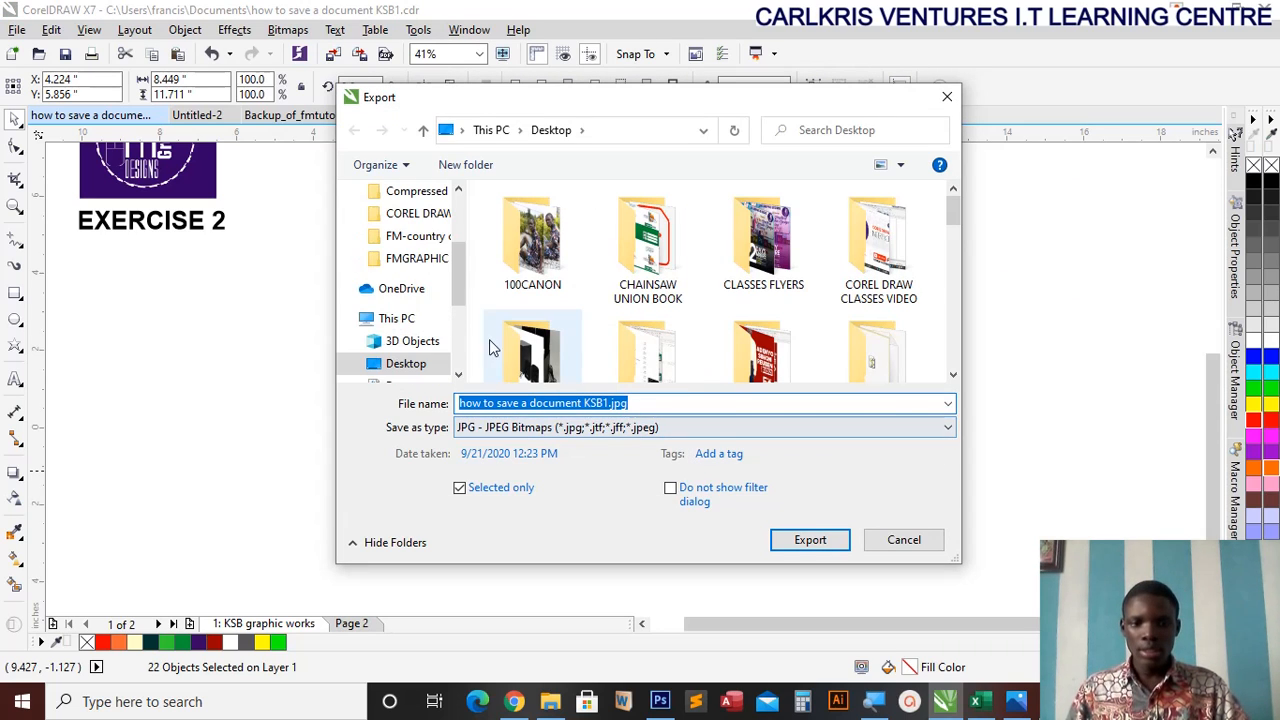
pyautogui.click(533, 403)
pyautogui.write('VVVVV')
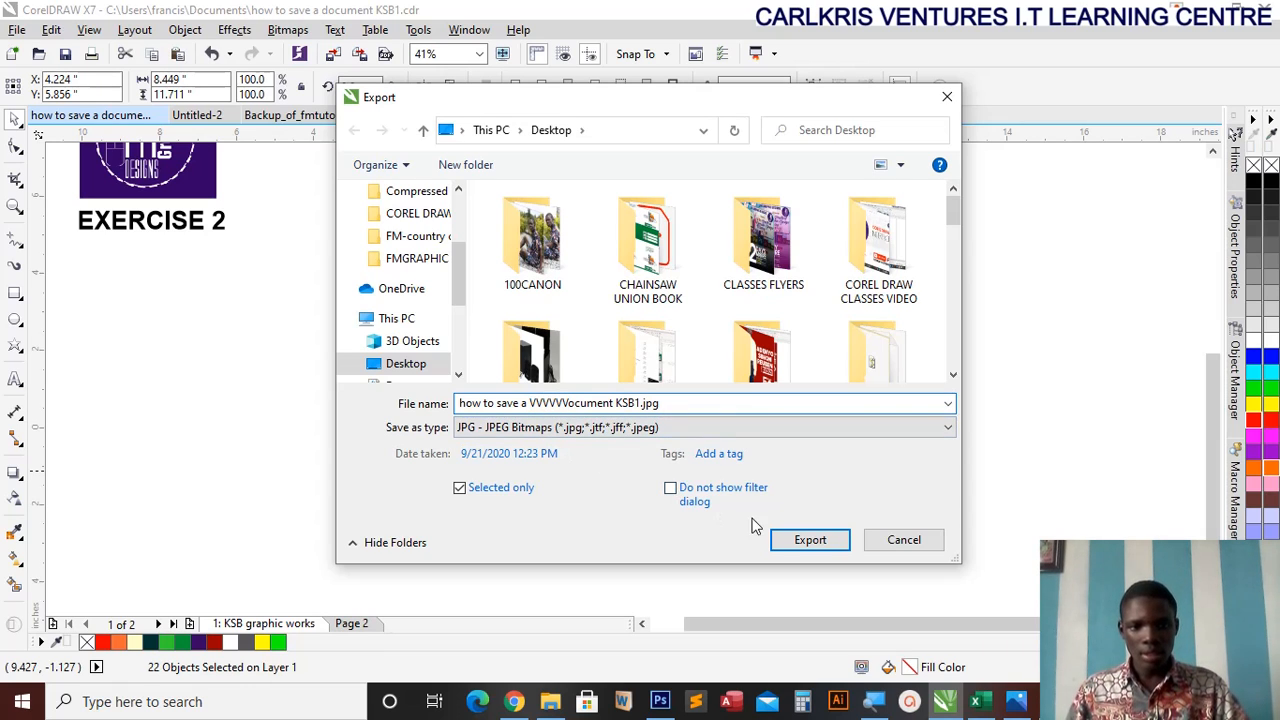
pyautogui.click(790, 541)
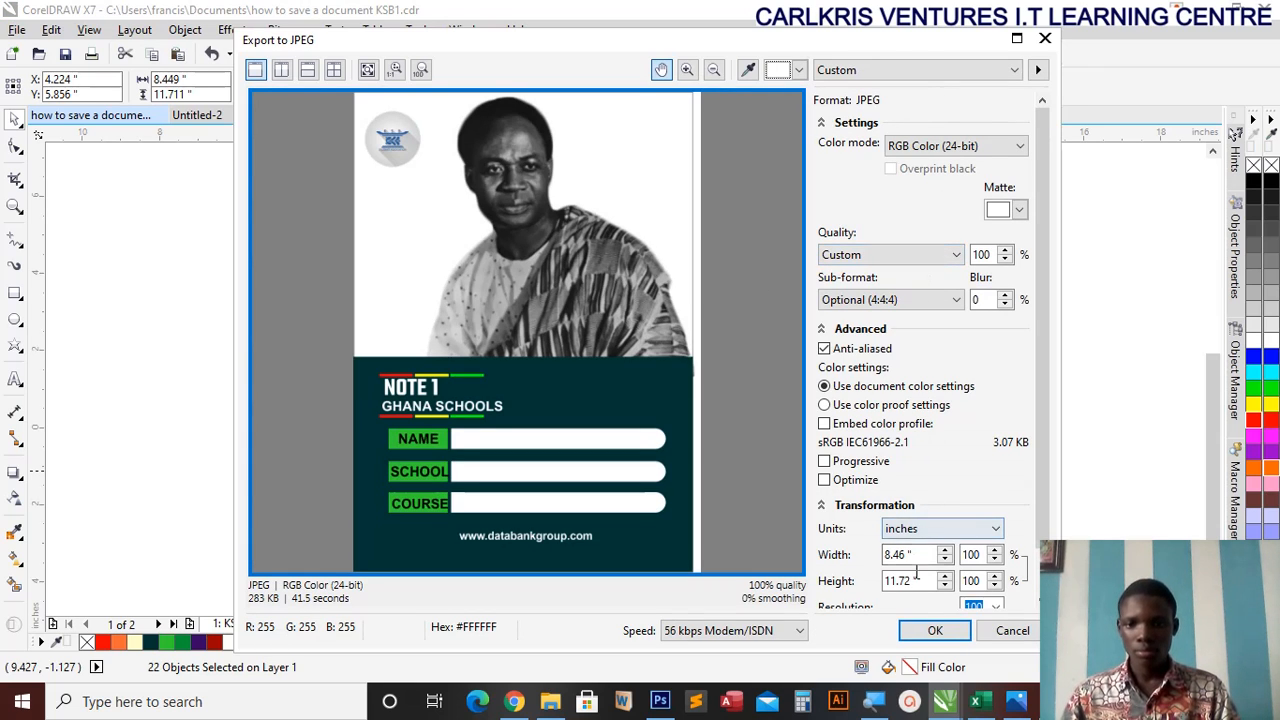
pyautogui.click(928, 630)
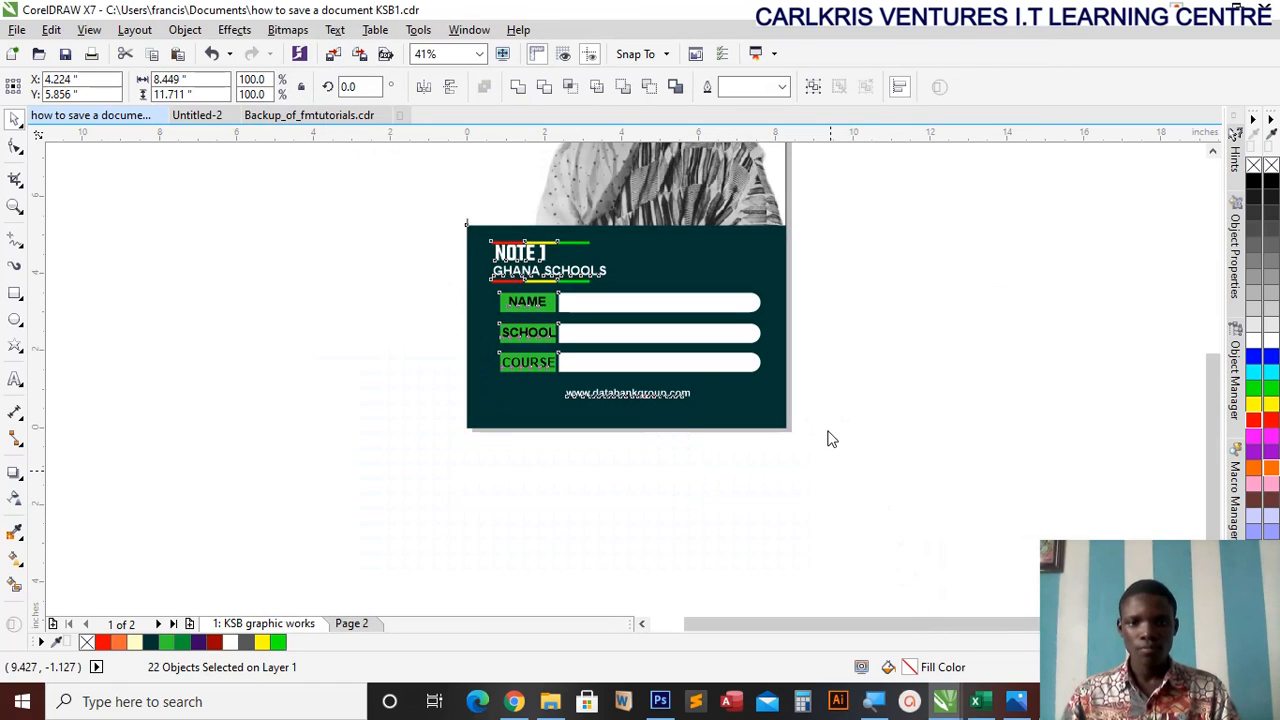
# - Minimize the CorelDRAW window and the Desktop folder window
pyautogui.click(1207, 8)
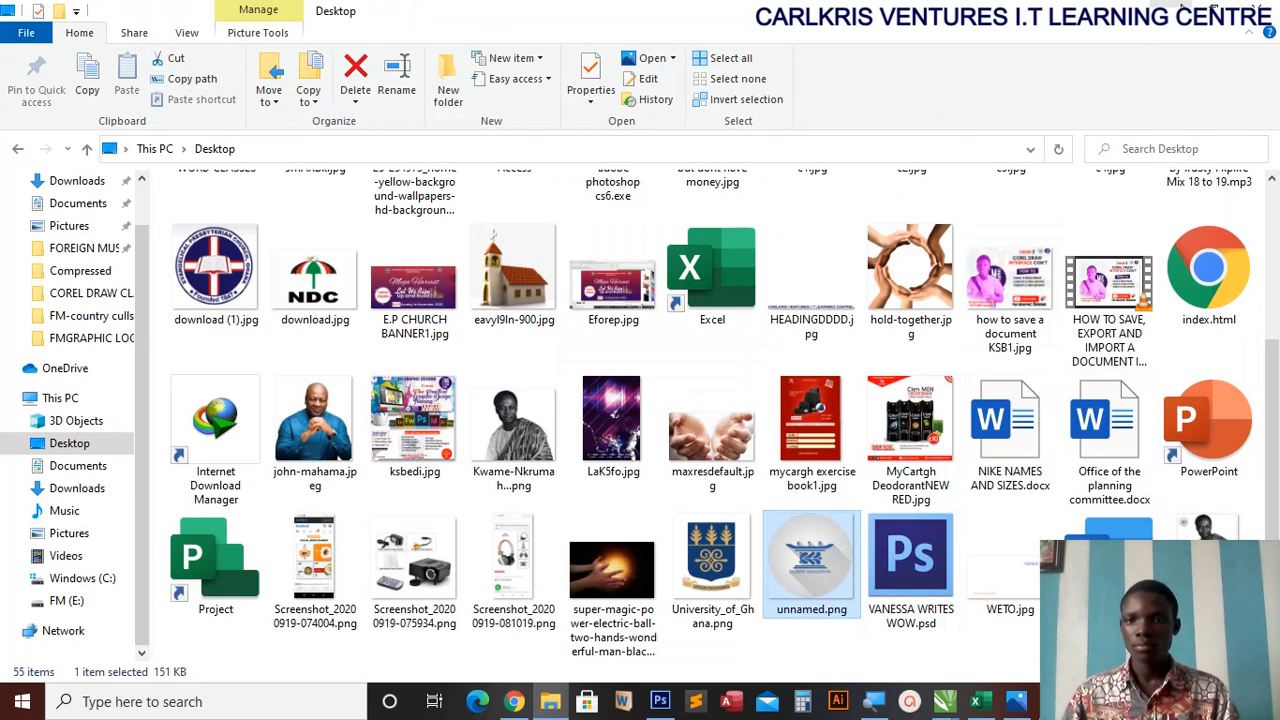
pyautogui.click(1170, 5)
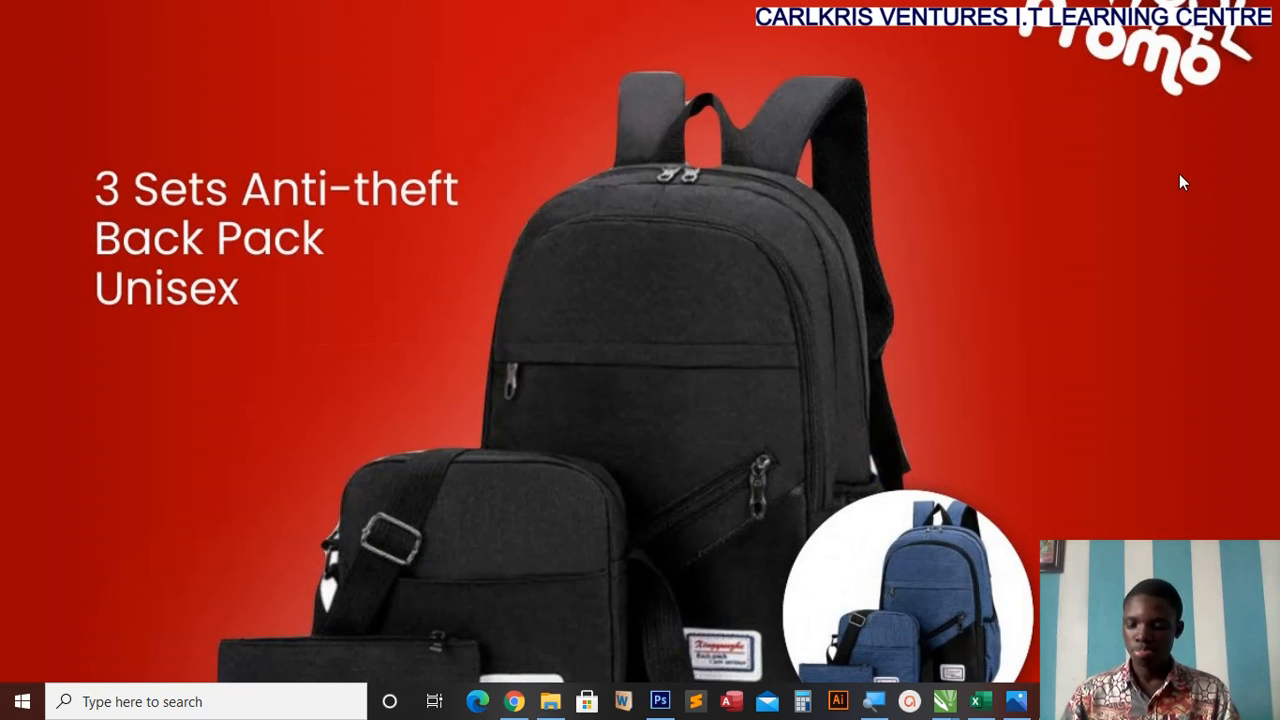